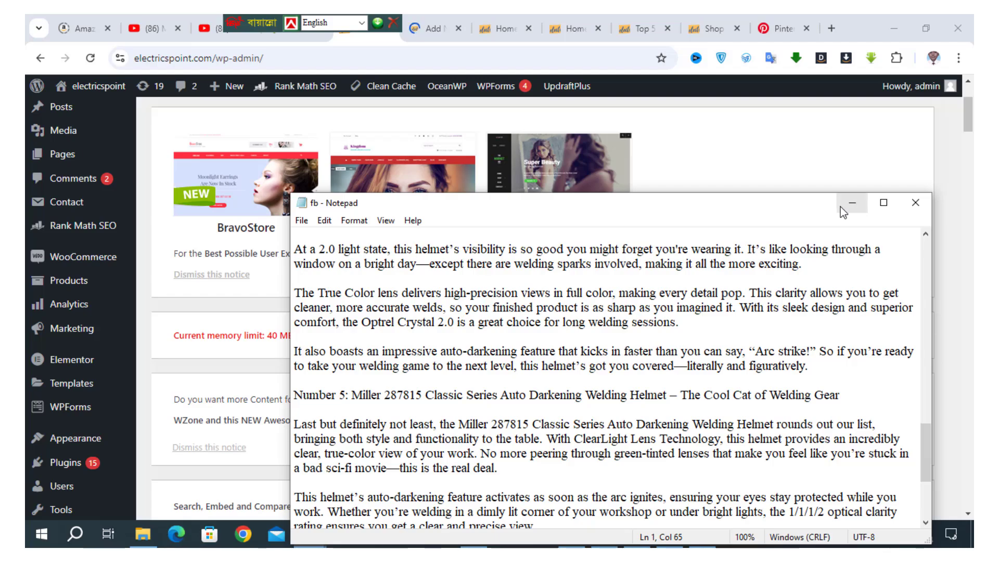
Step: Copy the title "Top 5 Best budget Custom Auto Darkening Welding Helmets" from the fb Notepad file into the new post's title in the browser
scroll(546, 395, "up", 10)
scroll(545, 395, "up", 10)
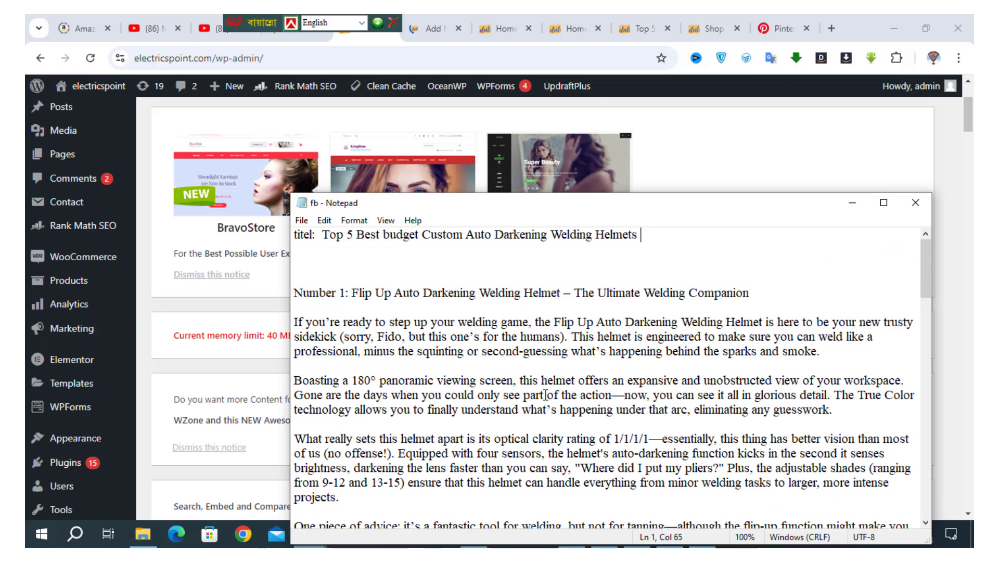
left_click_drag(629, 246, 311, 235)
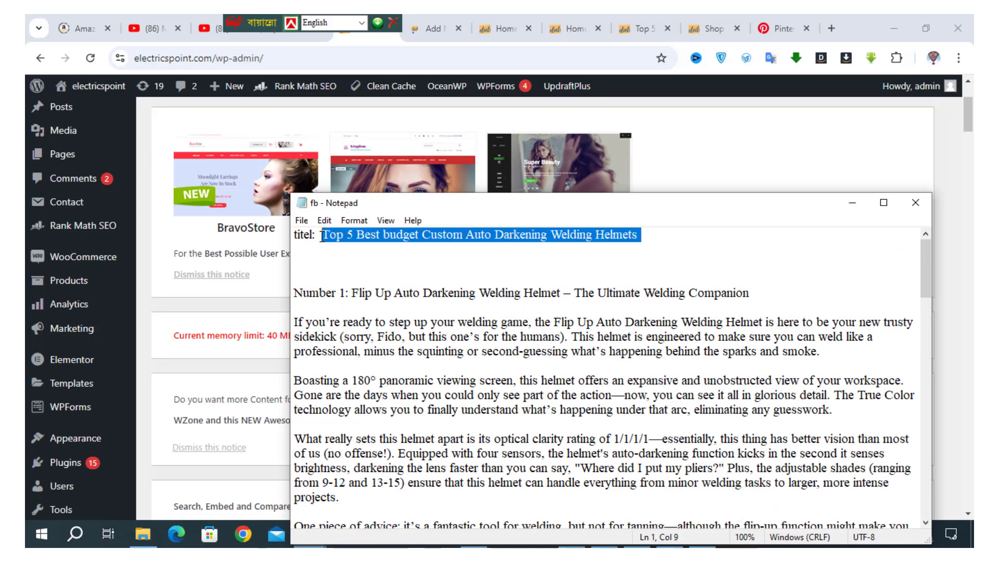
right_click(367, 235)
left_click(395, 280)
left_click(852, 203)
left_click(432, 24)
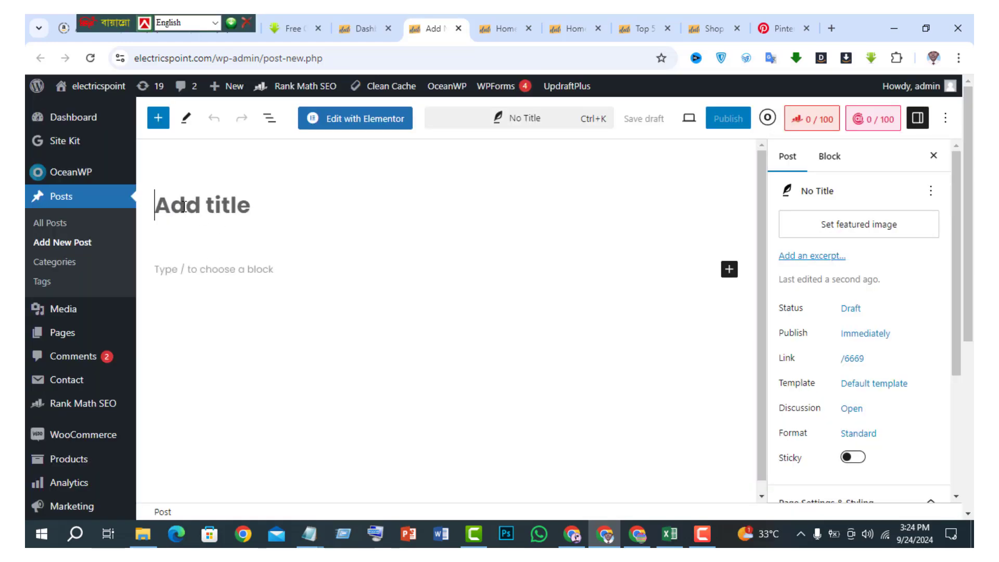
key("ctrl+v")
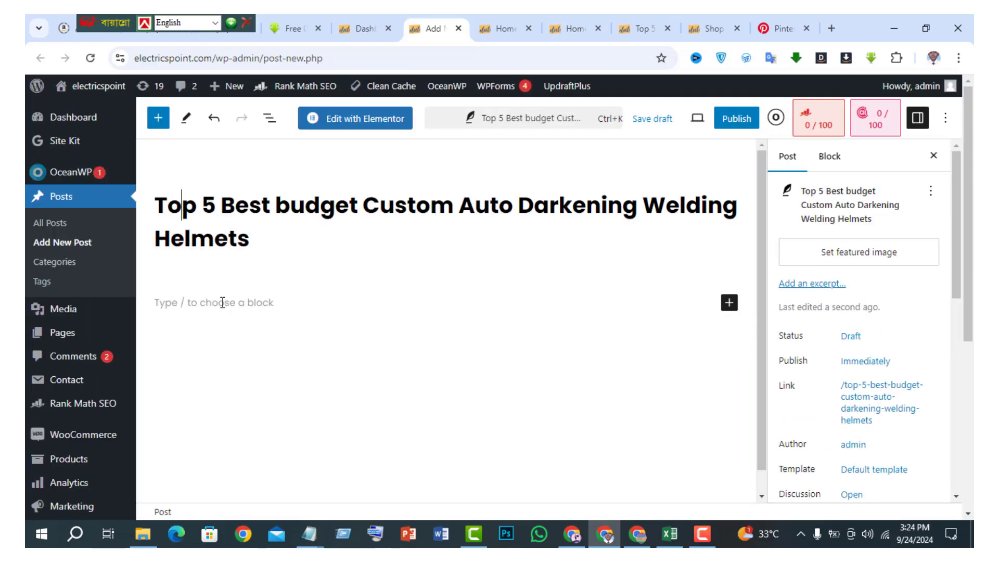
Step: Copy the article text from "Number 1" through "Happy welding!" in the fb Notepad file into the WordPress post body
left_click(215, 296)
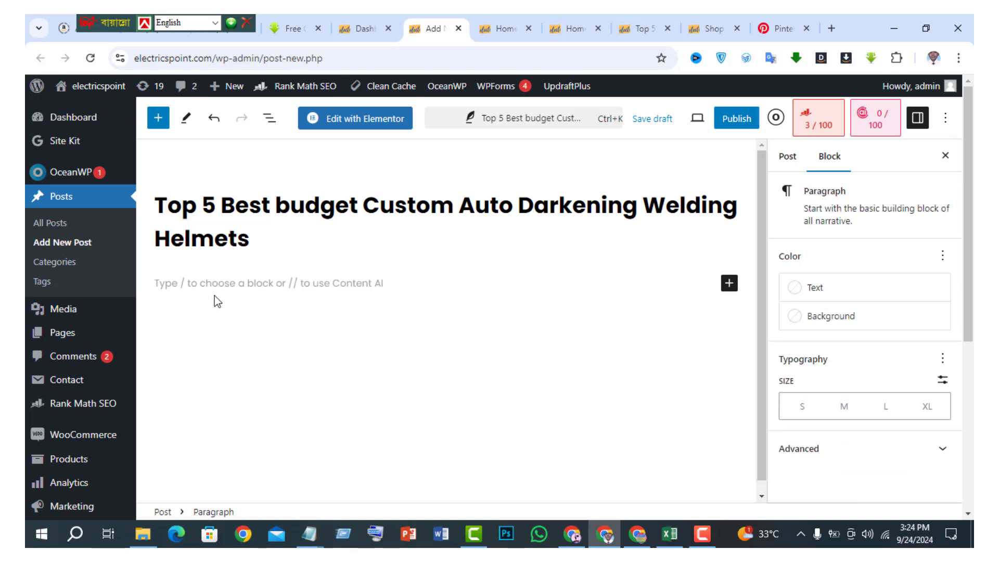
left_click(313, 526)
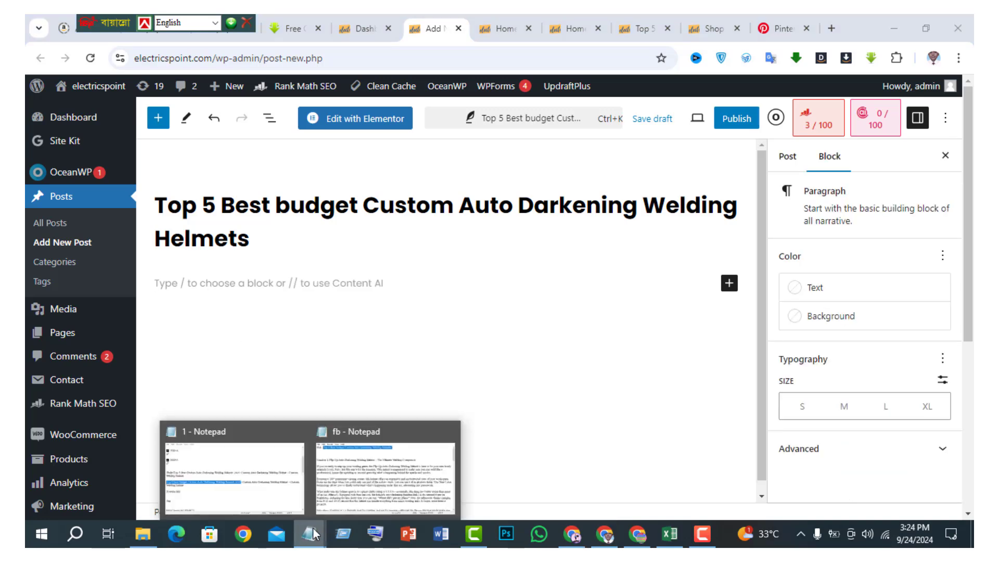
left_click(353, 475)
left_click_drag(294, 293, 719, 543)
right_click(506, 252)
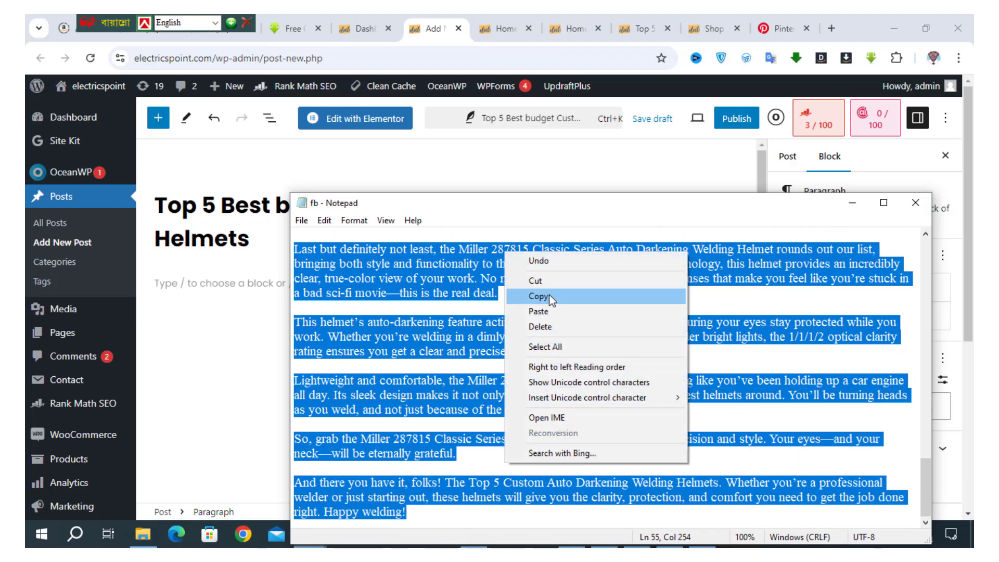
left_click(548, 295)
left_click(194, 289)
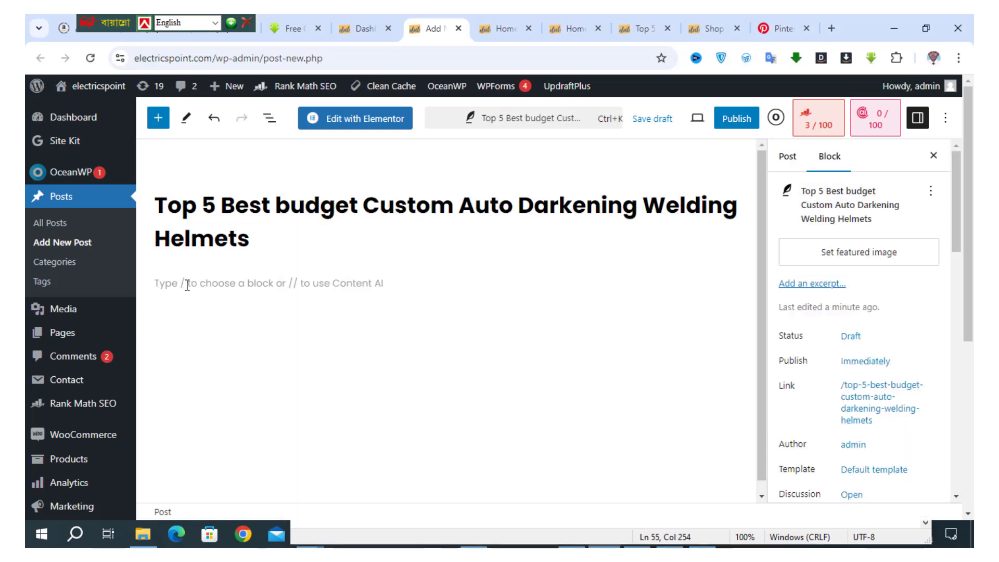
left_click(188, 284)
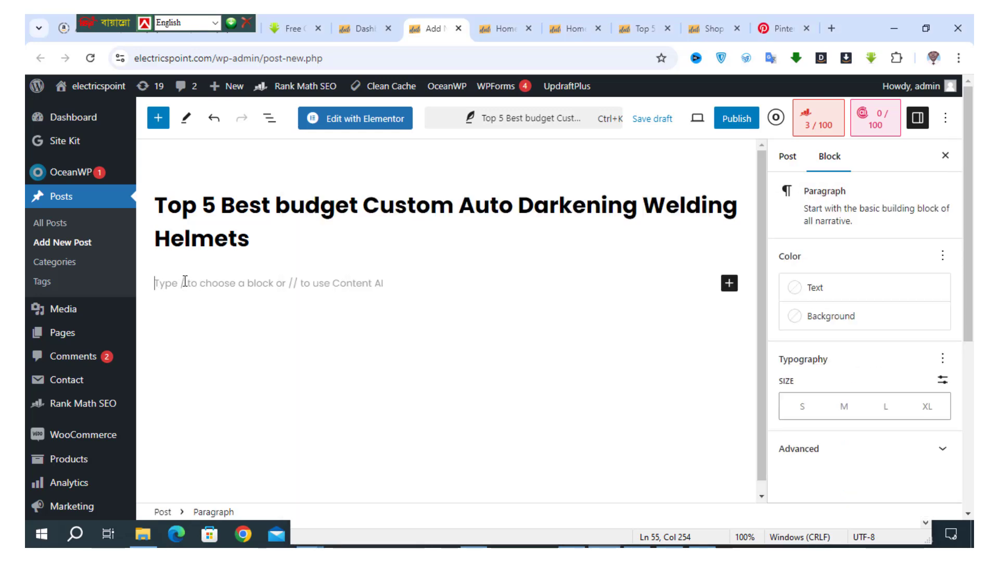
key("ctrl+v")
Step: Transform the "Number 1: Flip Up Auto Darkening Welding Helmet" title paragraph into a Heading block
scroll(286, 245, "up", 10)
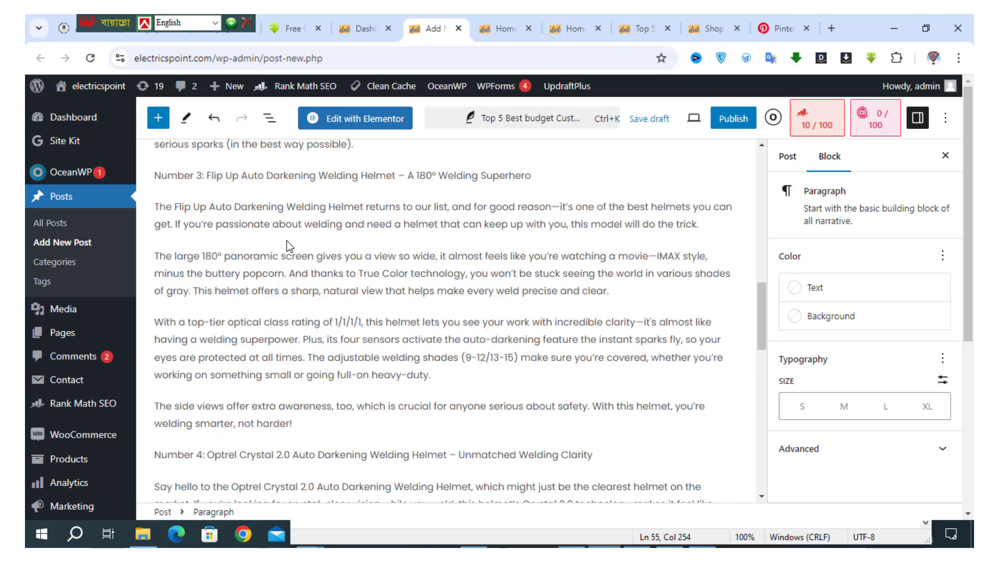
scroll(286, 241, "up", 10)
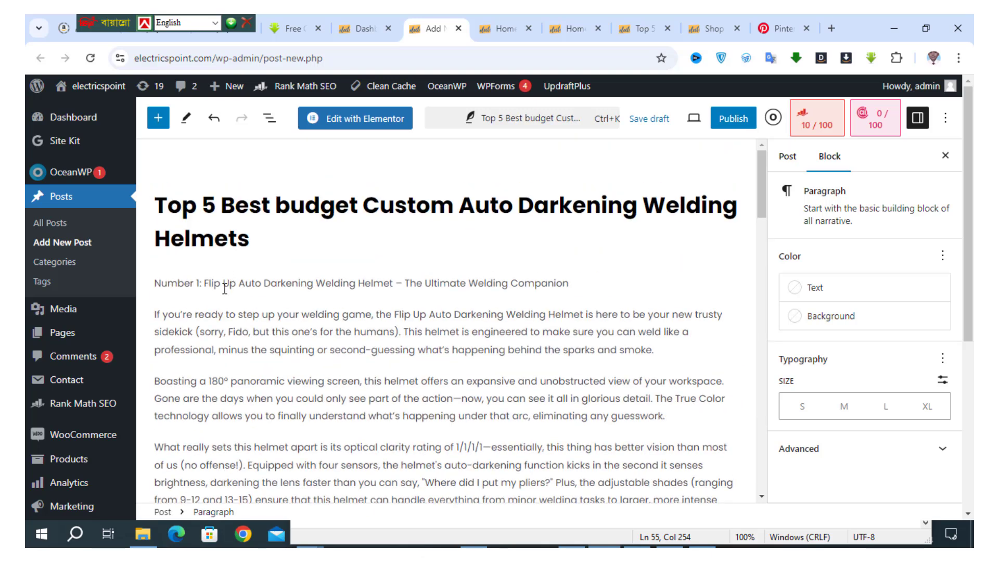
left_click(225, 288)
left_click(170, 253)
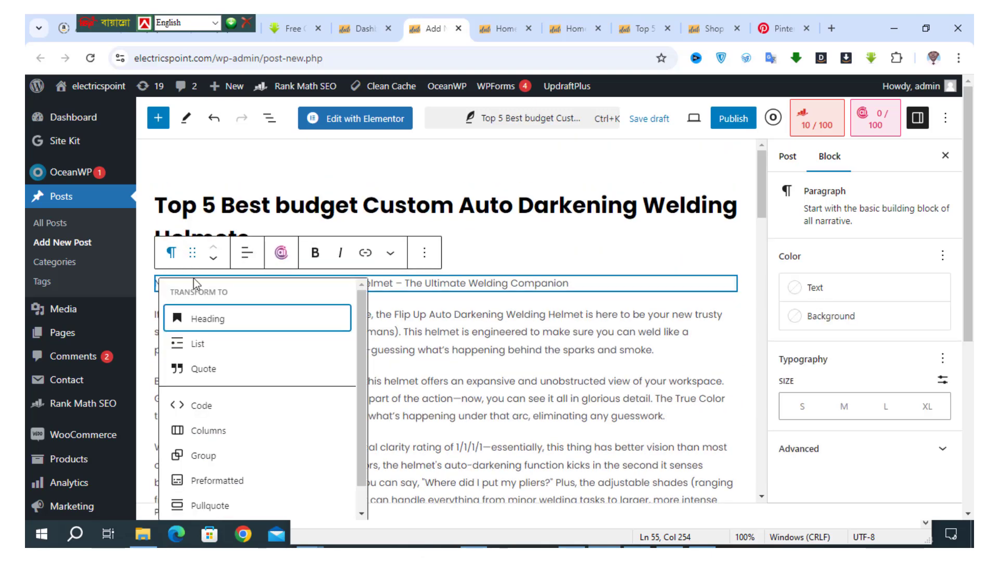
left_click(329, 322)
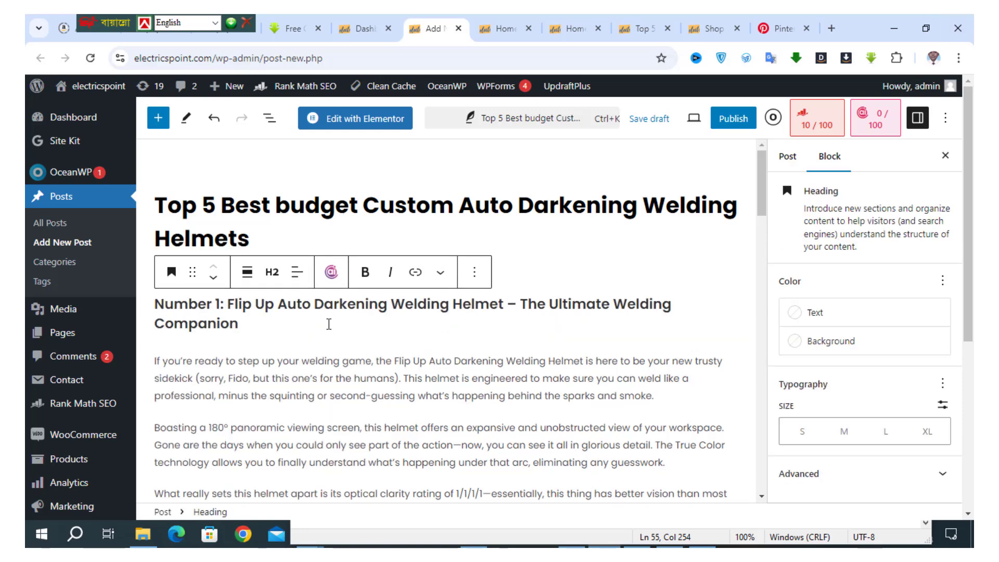
Step: Transform the "Number 2: Miller Electric Auto Darkening Welding Helmet" title paragraph into a Heading block
scroll(329, 323, "down", 4)
scroll(192, 398, "down", 1)
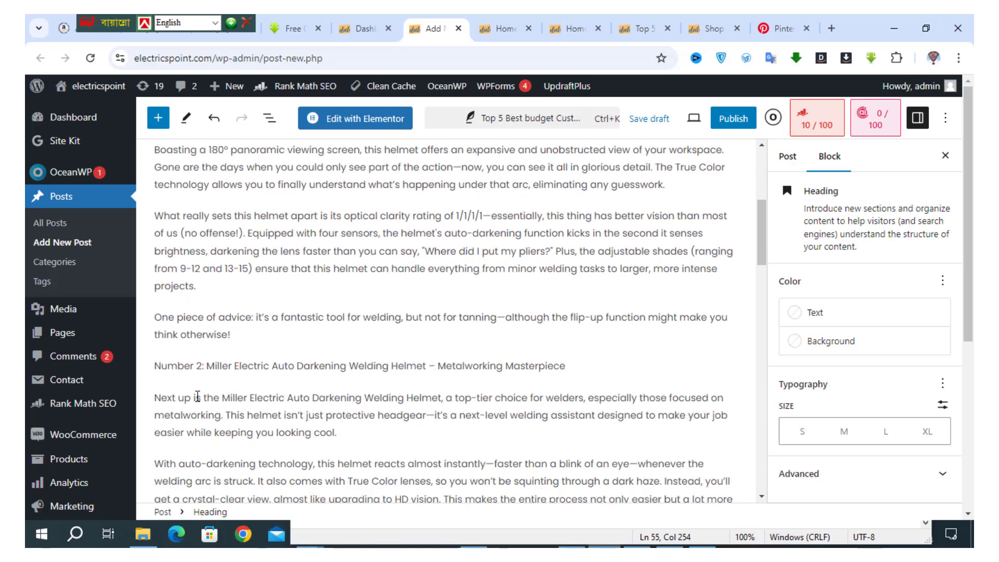
left_click(209, 367)
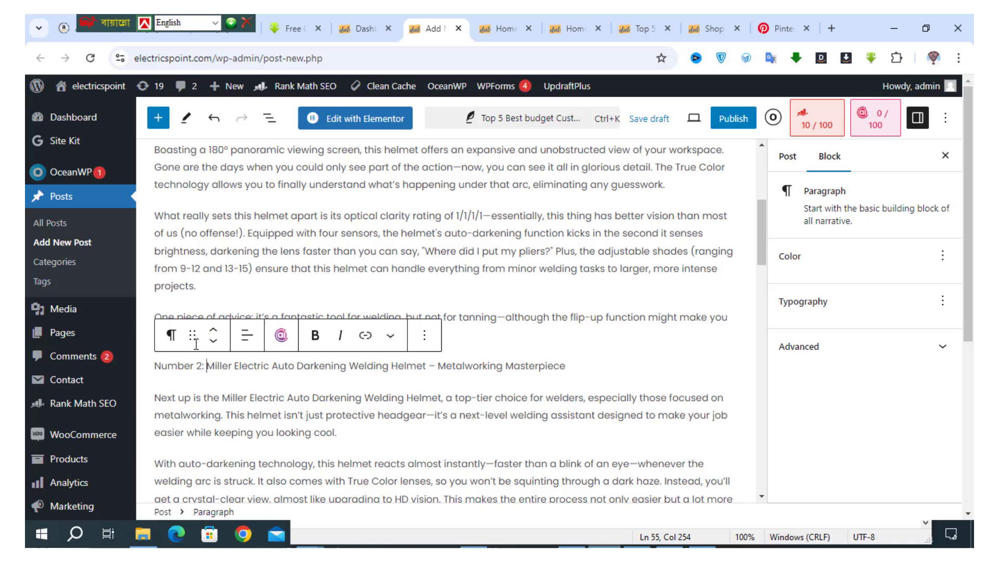
left_click(171, 335)
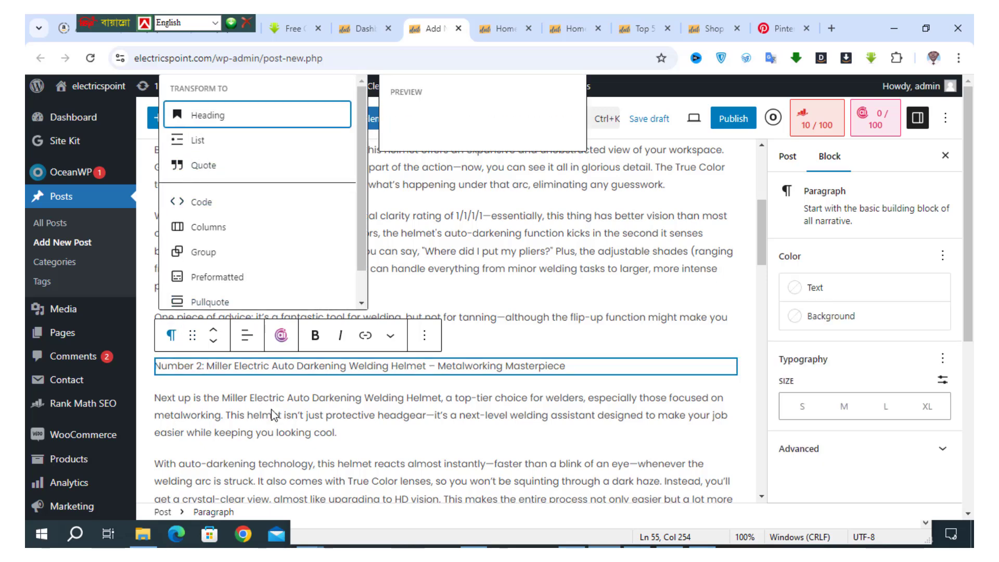
key("Return")
Step: Transform the "Number 3: Flip Up Auto Darkening Welding Helmet" title paragraph into a Heading block
scroll(268, 413, "down", 4)
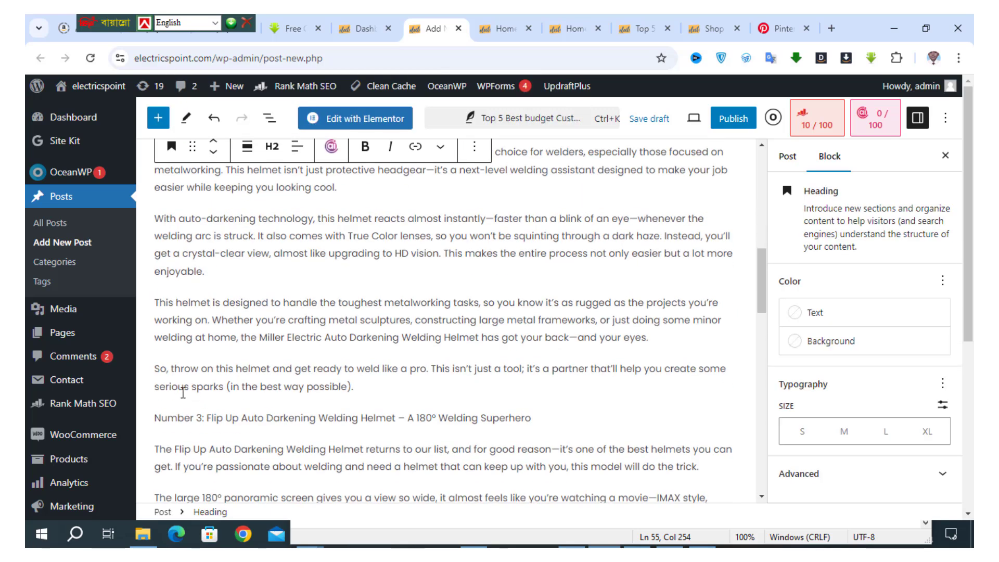
scroll(183, 393, "down", 2)
left_click(200, 276)
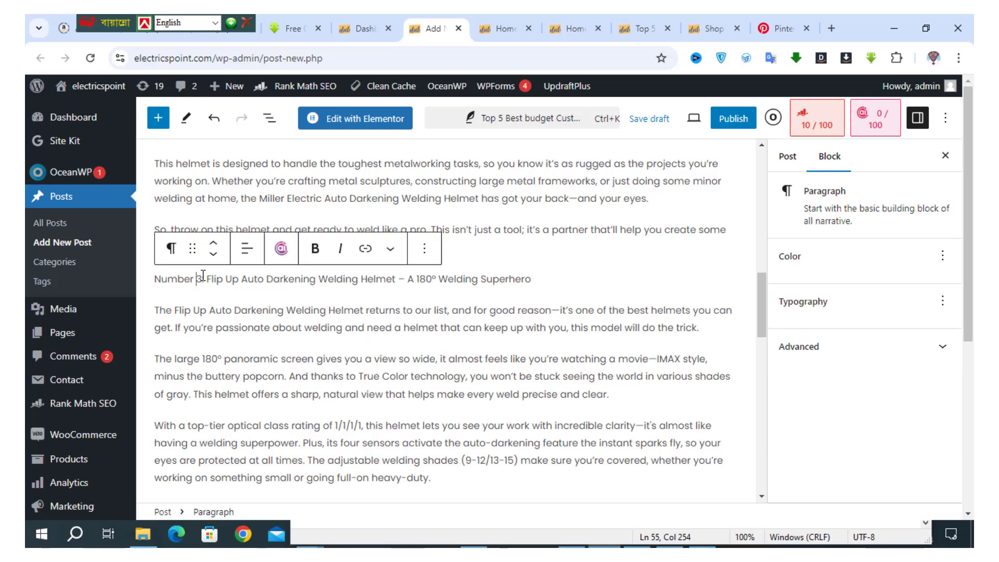
left_click(170, 248)
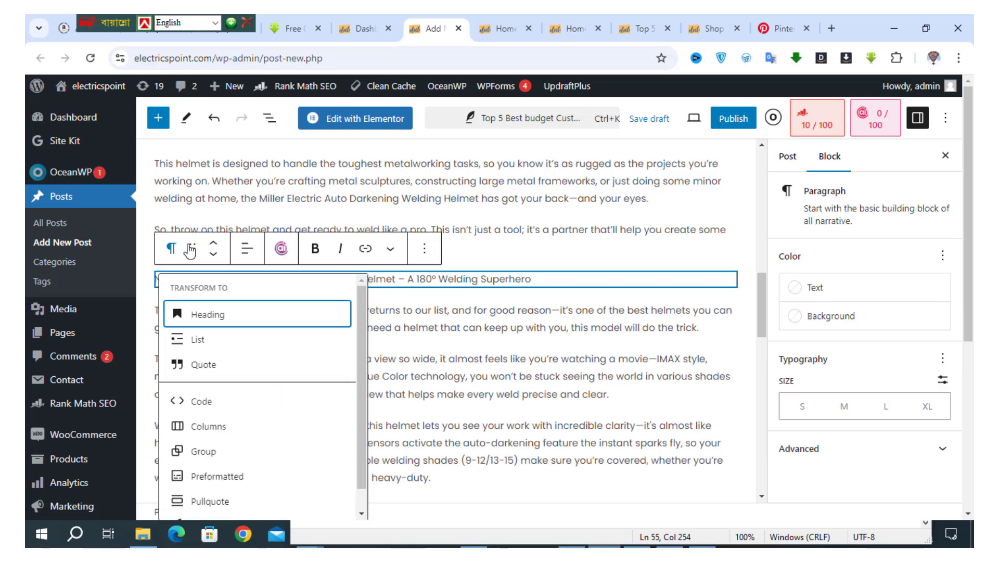
left_click(208, 314)
Step: Transform the "Number 4: Optrel Crystal 2.0 Auto Darkening Welding Helmet" title paragraph into a Heading block
scroll(210, 336, "down", 5)
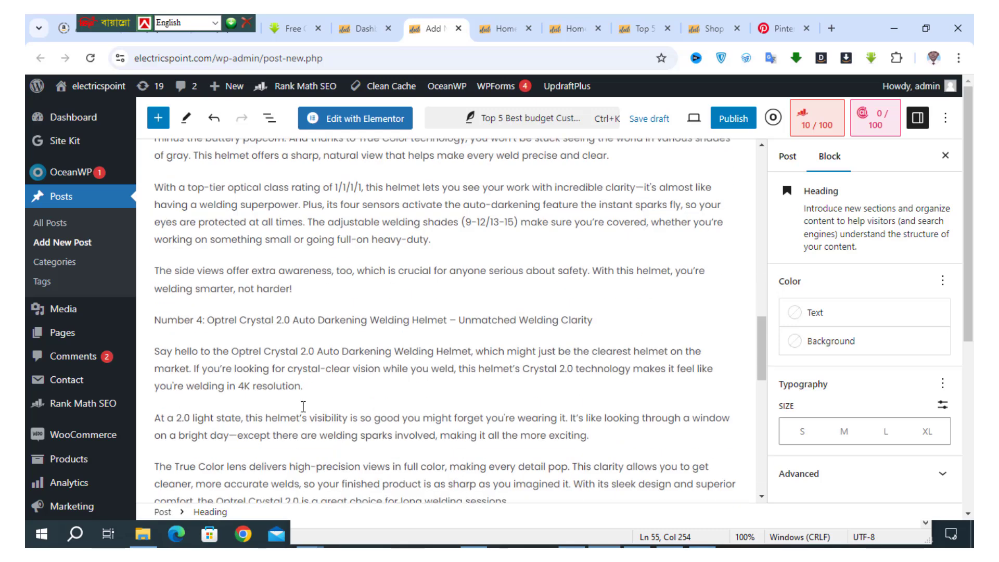
left_click(193, 297)
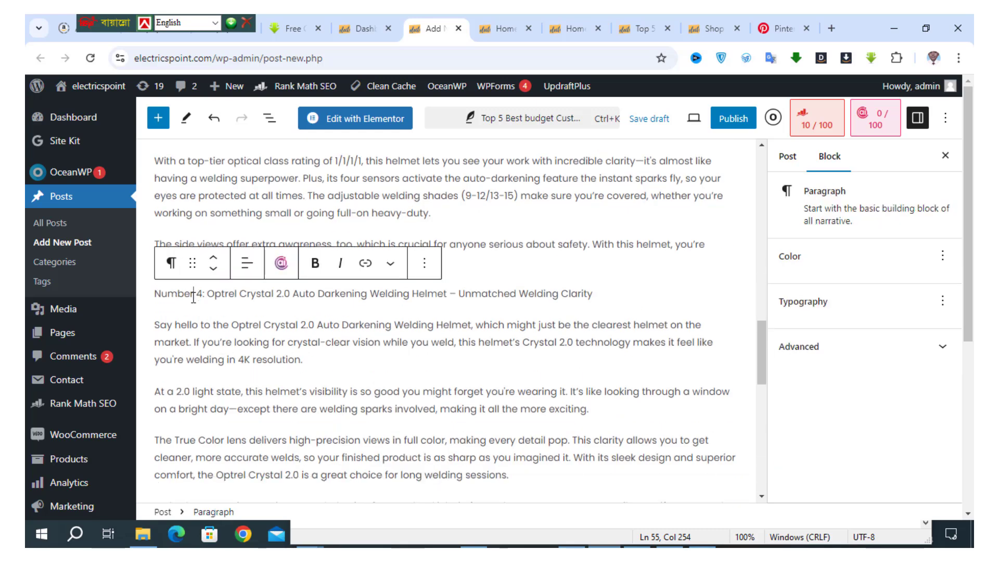
left_click(170, 263)
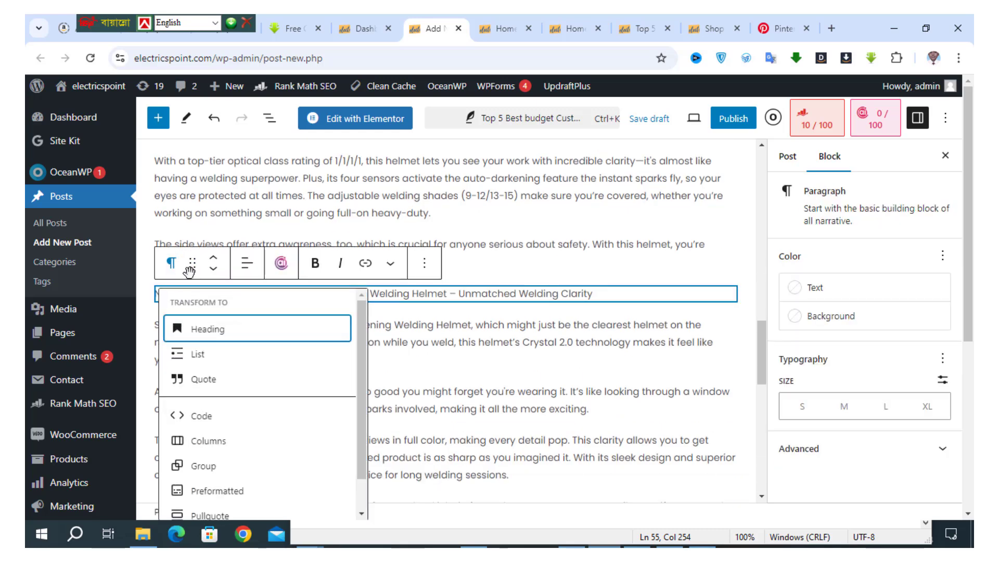
left_click(325, 344)
Step: Transform the "Number 5: Miller 287815 Classic Series Auto Darkening Welding Helmet" title paragraph into a Heading block
scroll(267, 344, "down", 8)
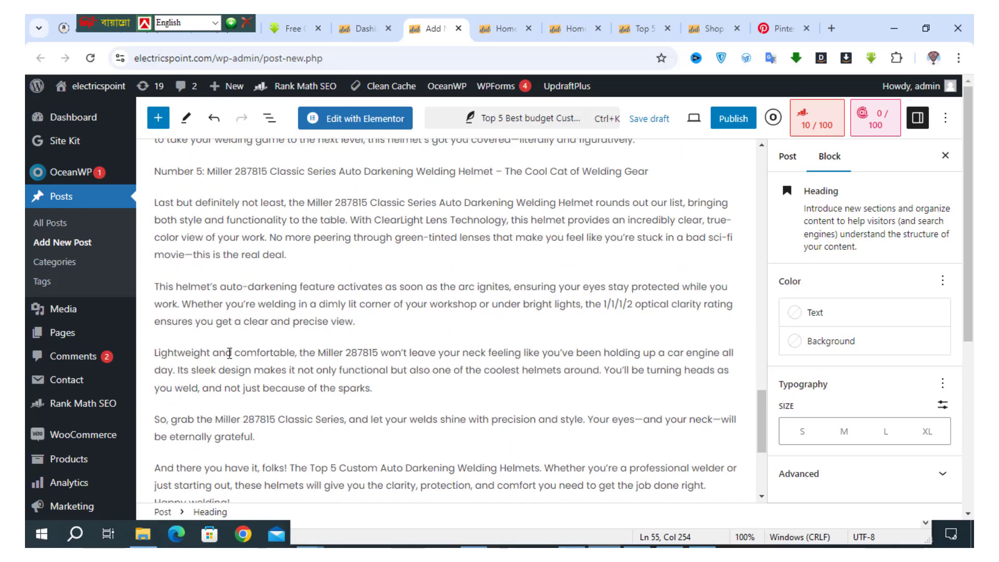
scroll(232, 359, "down", 4)
scroll(229, 359, "up", 4)
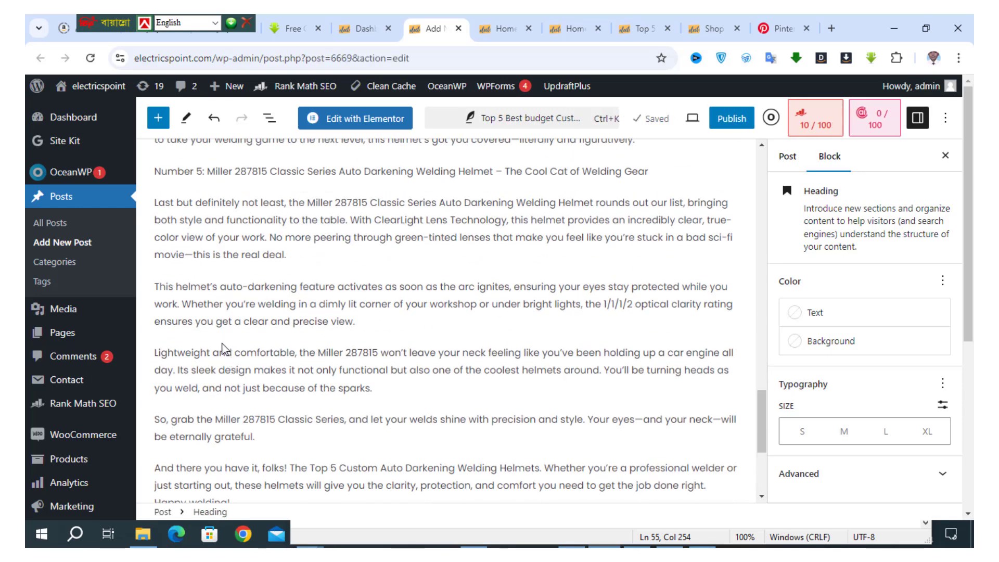
scroll(223, 349, "up", 3)
left_click(217, 310)
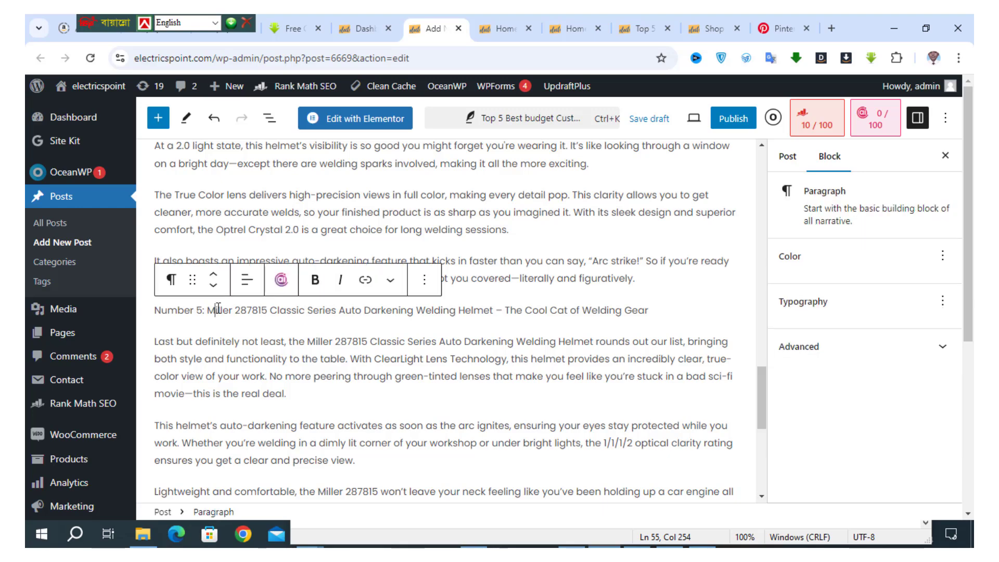
left_click(170, 280)
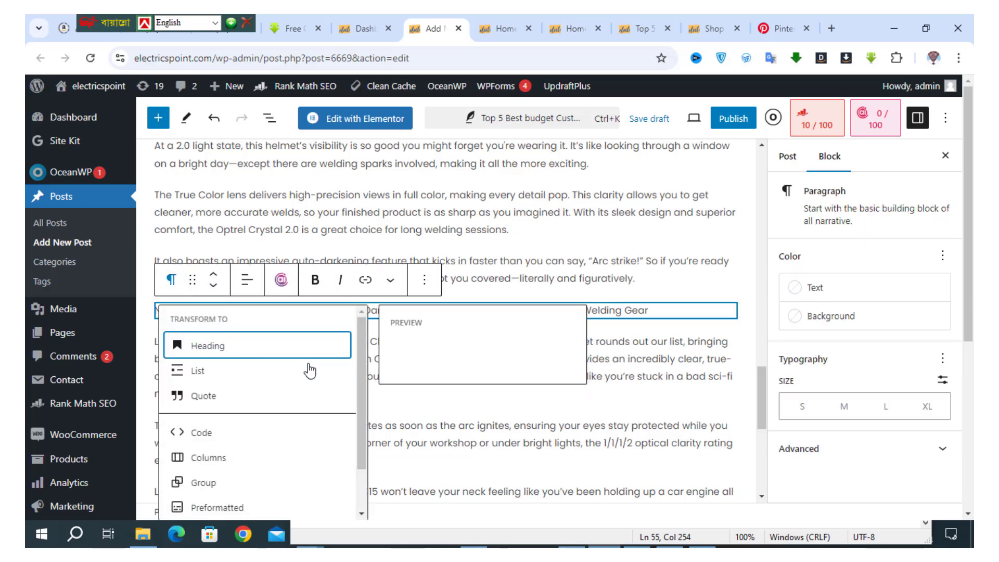
left_click(309, 346)
Step: Add four empty paragraphs after the "One piece of advice" paragraph, above the Number 2 heading
scroll(423, 405, "up", 15)
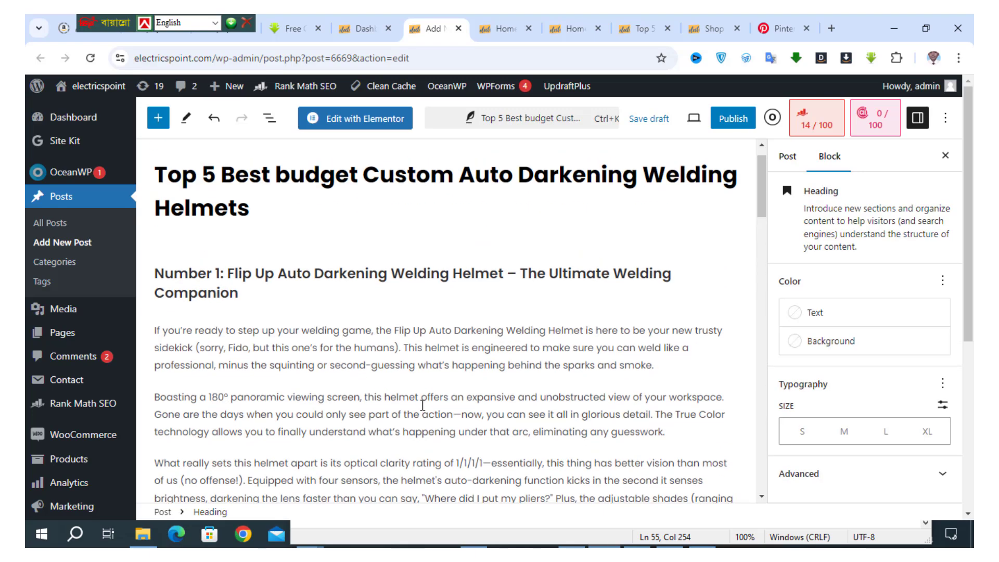
scroll(308, 363, "down", 2)
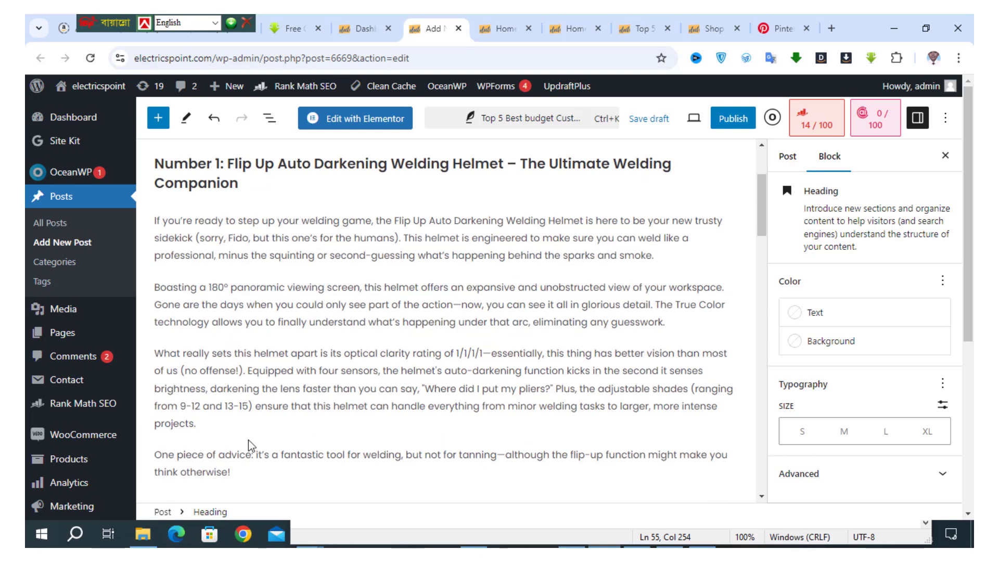
scroll(251, 410, "down", 3)
left_click(240, 331)
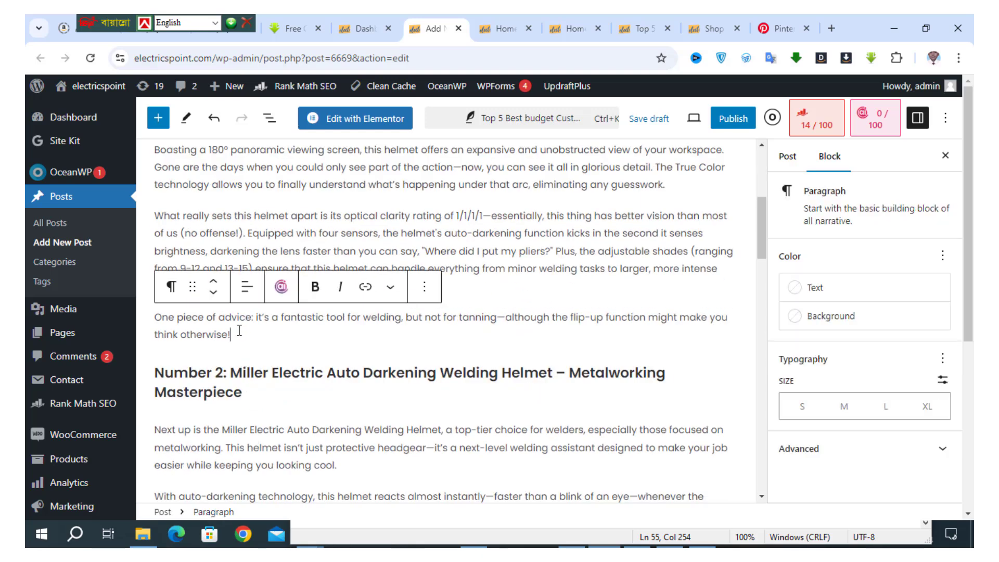
key("Return")
key("Return")
key("Return")
key("Return")
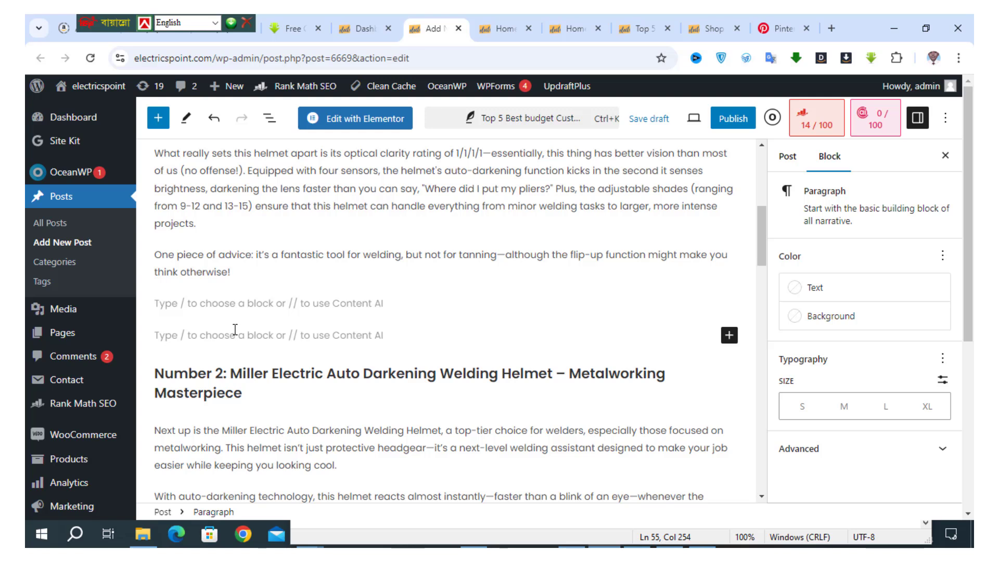
Step: Insert a centre-justified Buttons block in the blank area above the Number 2 heading, with a second button beside the first
mouse_move(520, 307)
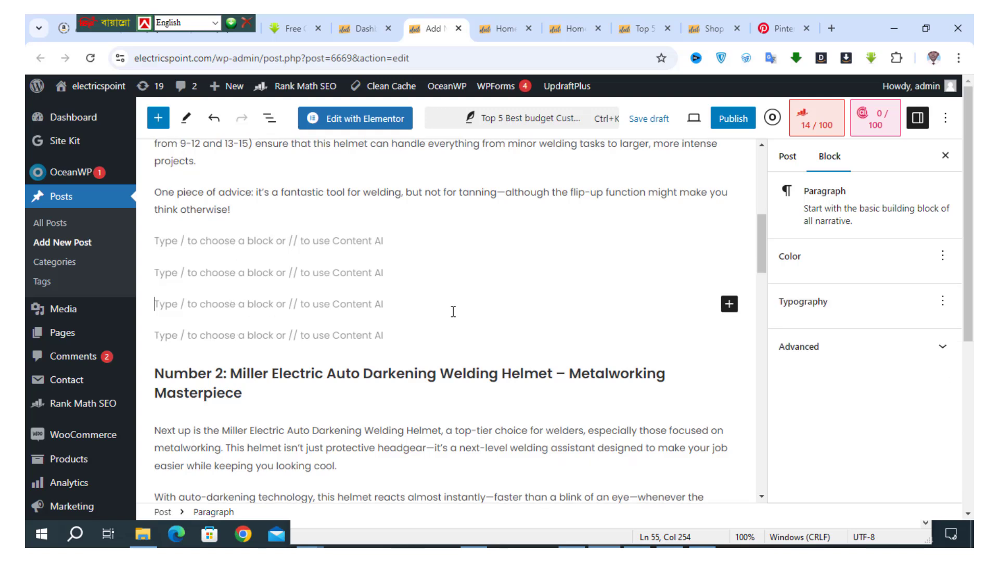
left_click(727, 306)
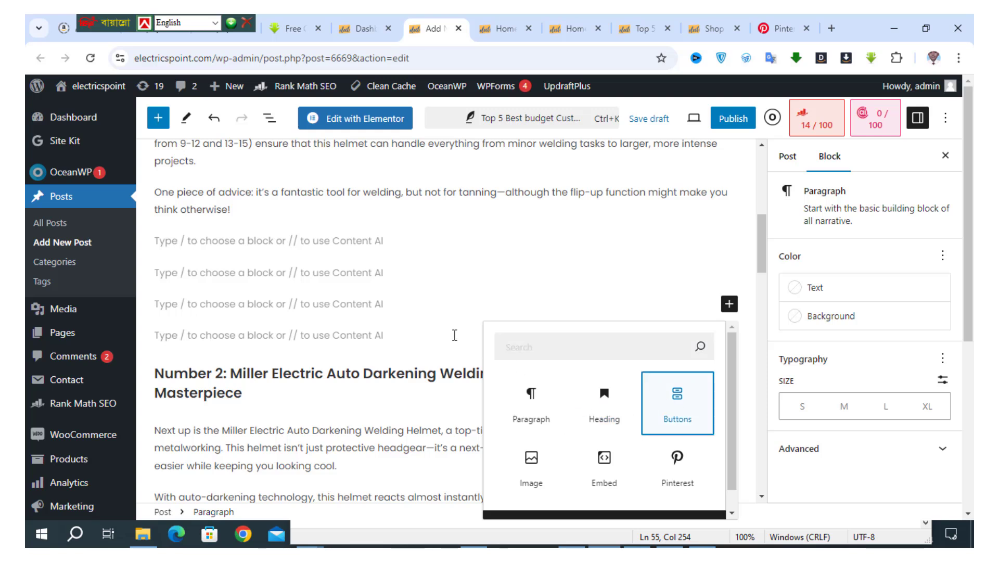
key("Return")
left_click(319, 279)
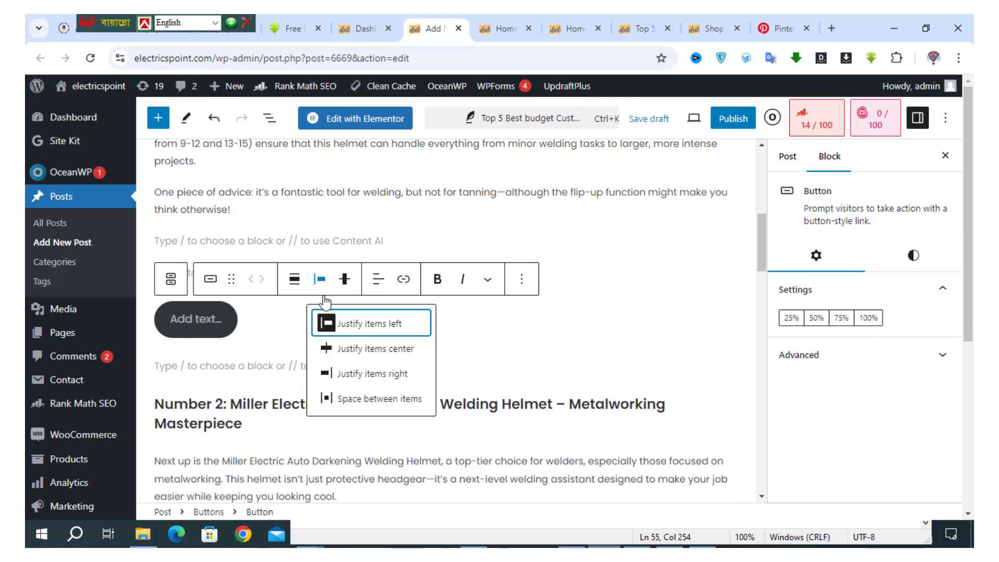
left_click(335, 354)
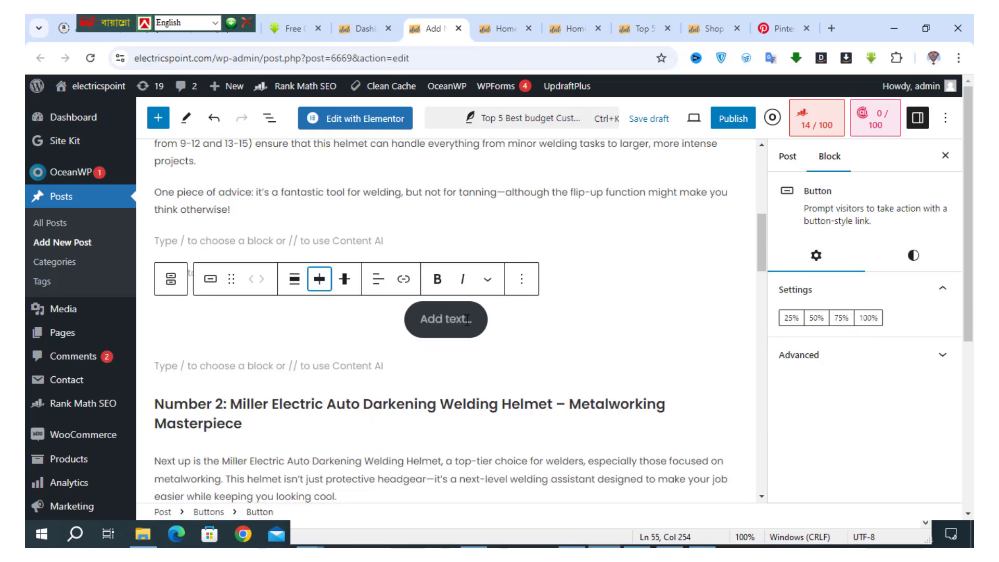
left_click(522, 279)
left_click(536, 350)
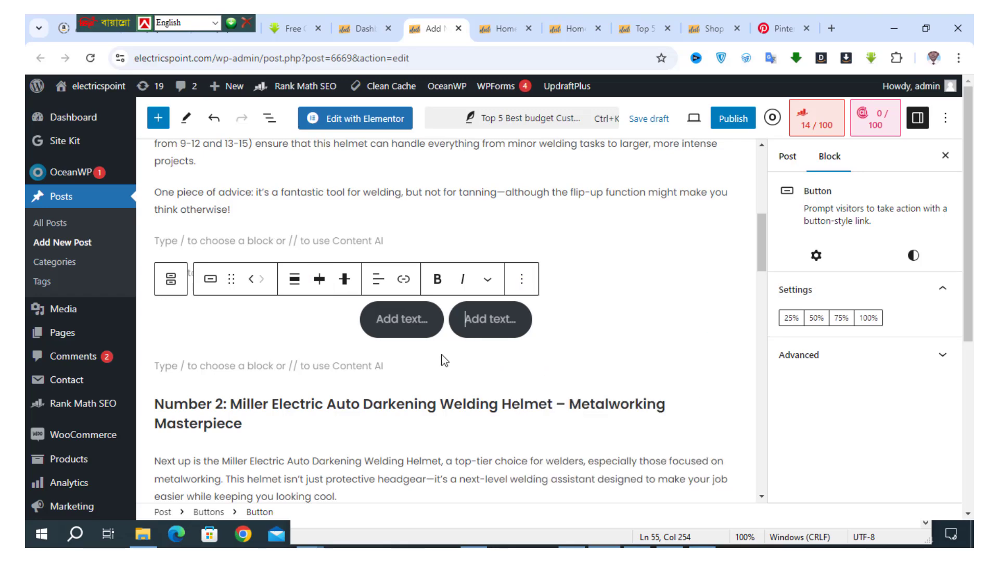
Step: Add four empty paragraphs after the "So, throw on this helmet" paragraph, above the Number 3 heading
scroll(441, 359, "down", 10)
scroll(426, 361, "down", 4)
scroll(386, 333, "up", 5)
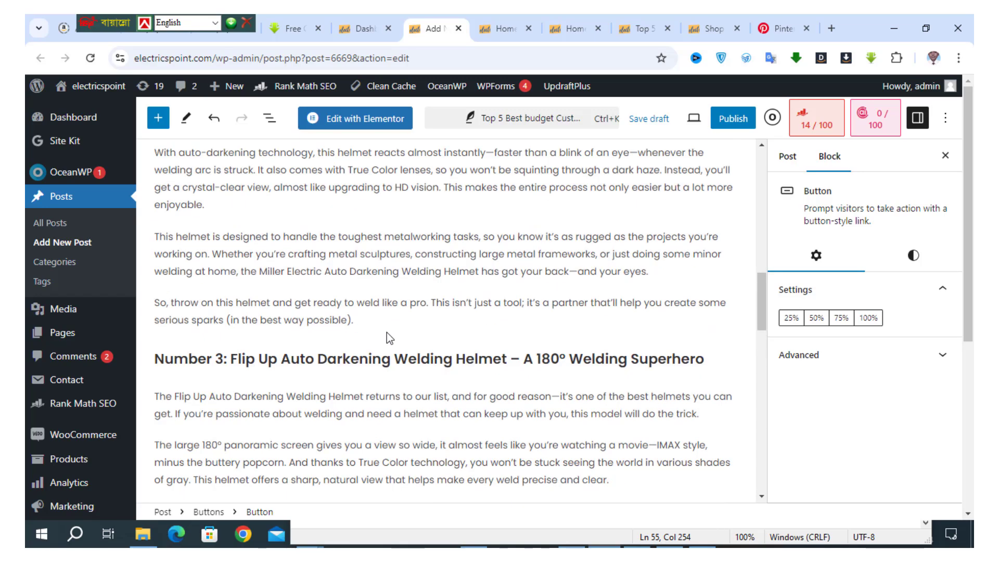
left_click(367, 346)
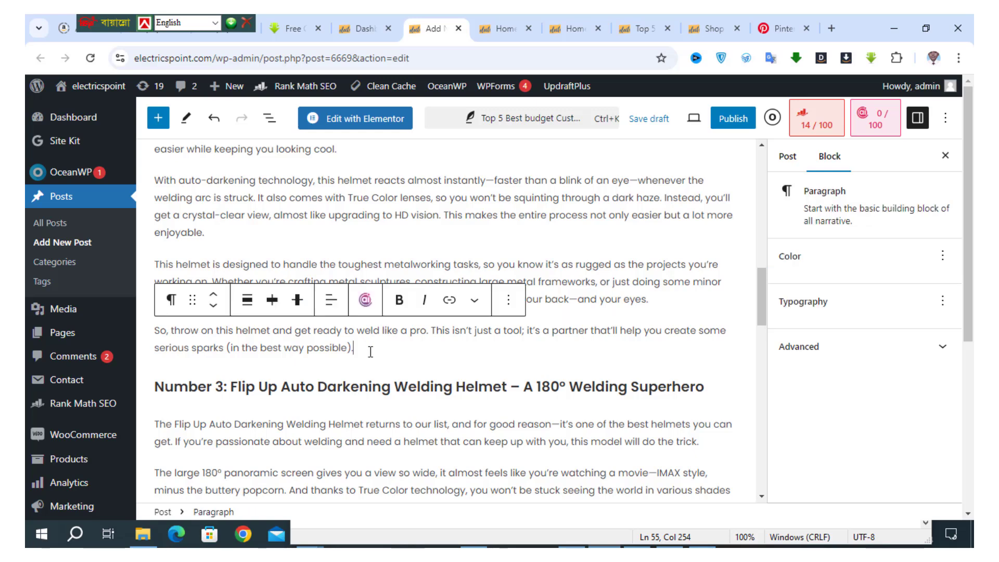
key("Return")
key("Return")
key("Return")
key("Return")
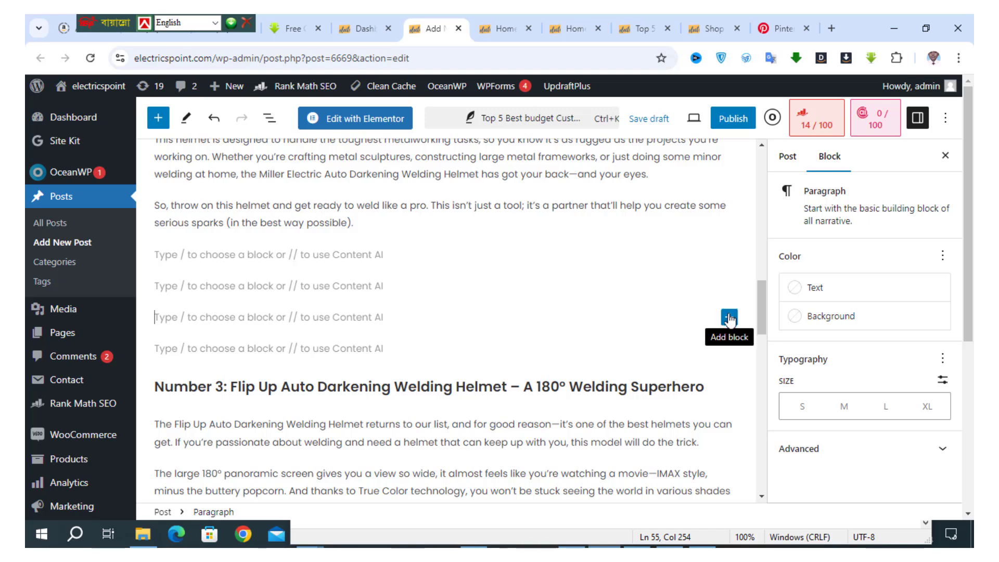
Step: Insert a centre-justified Buttons block in the blank area above the Number 3 heading and duplicate its button
left_click(728, 317)
left_click(603, 414)
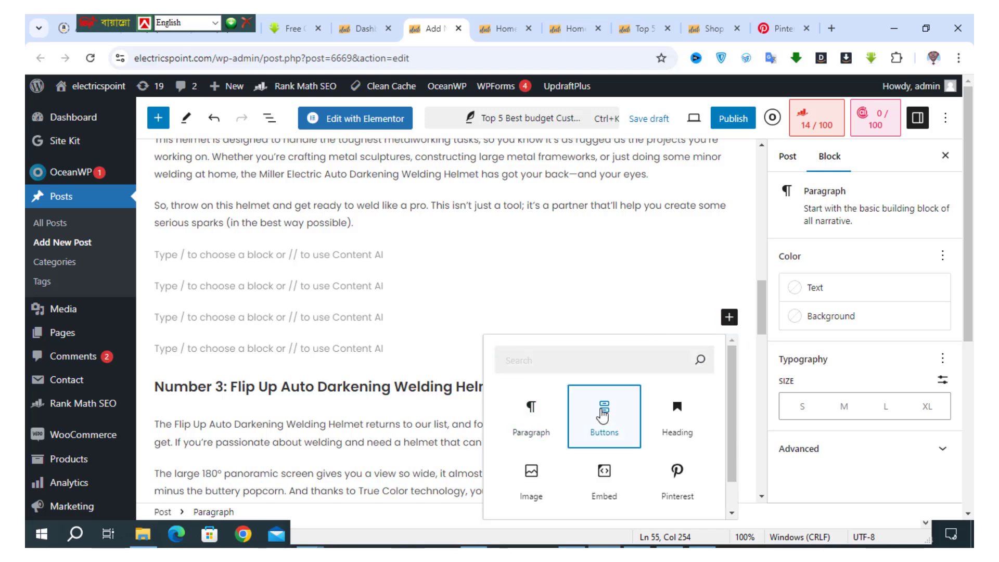
key("Return")
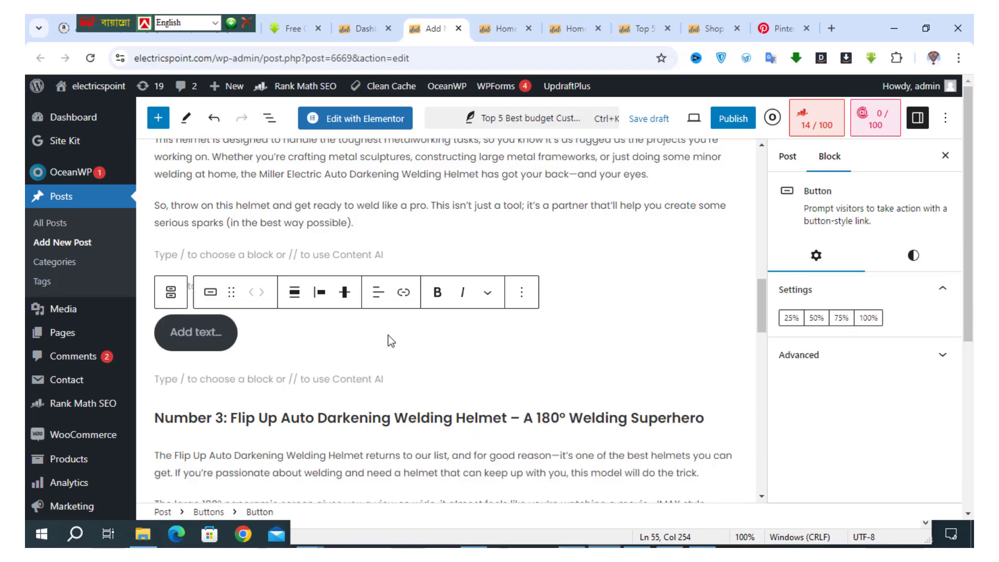
left_click(320, 291)
key("Return")
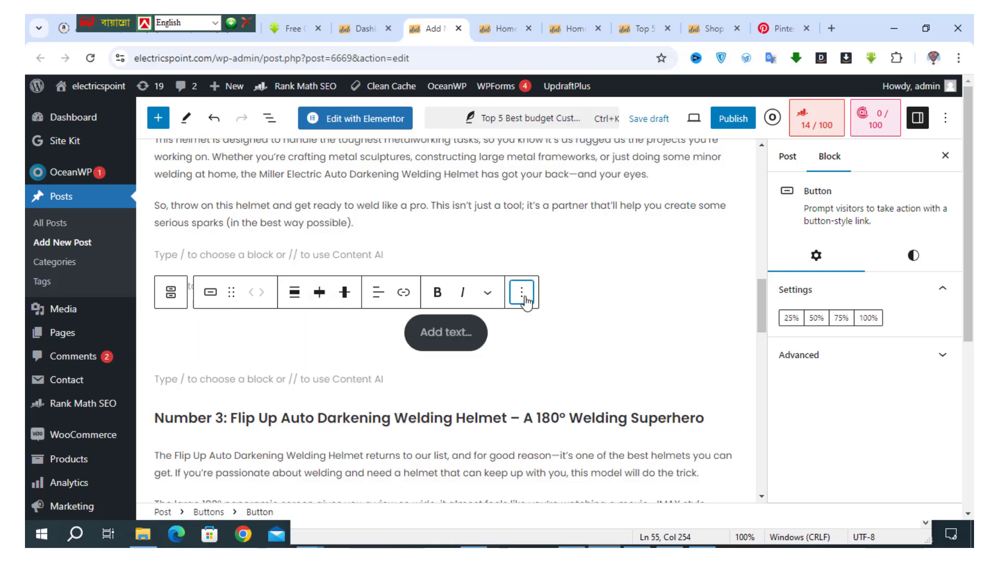
left_click(521, 292)
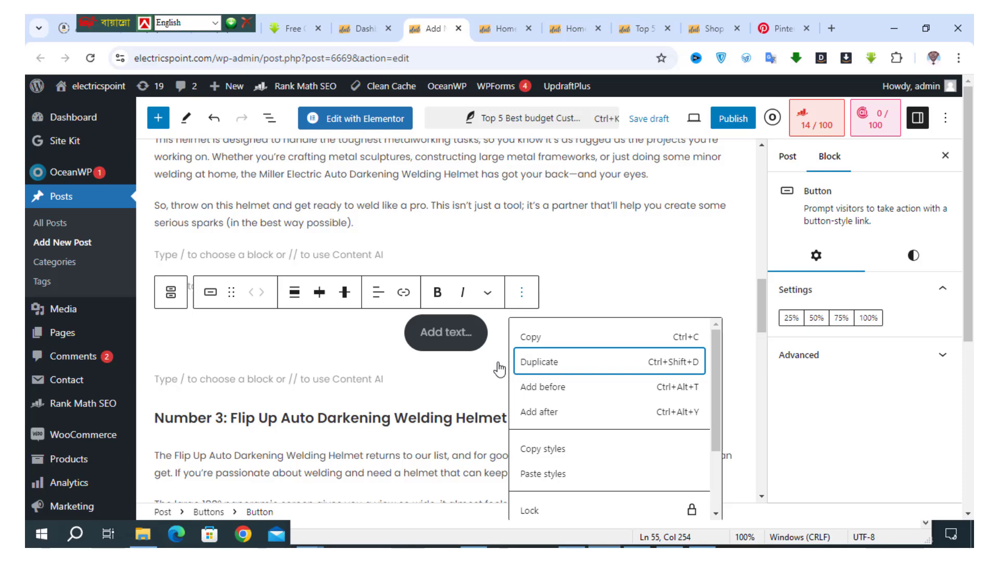
key("Return")
Step: Add four empty paragraphs after the "It also boasts an impressive auto-darkening feature" paragraph, above the Number 5 heading
scroll(501, 373, "down", 5)
scroll(499, 368, "down", 7)
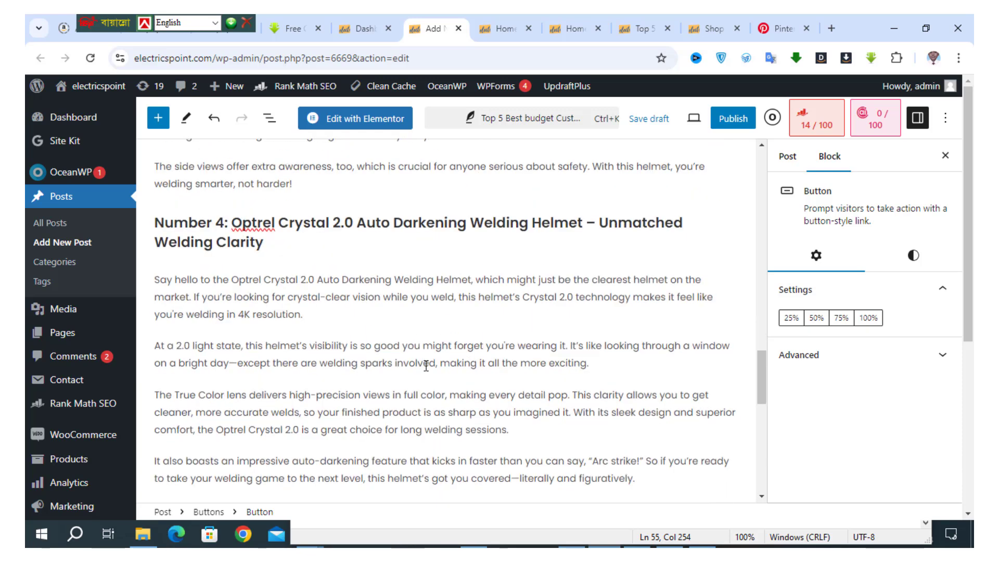
left_click(646, 343)
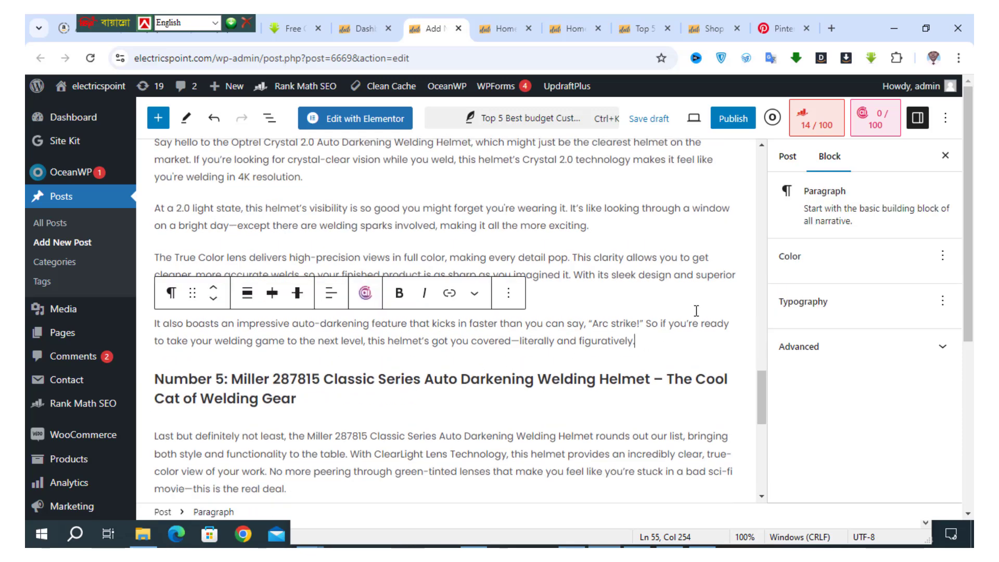
key("Return")
key("Return")
key("Return")
key("Return")
key("Return")
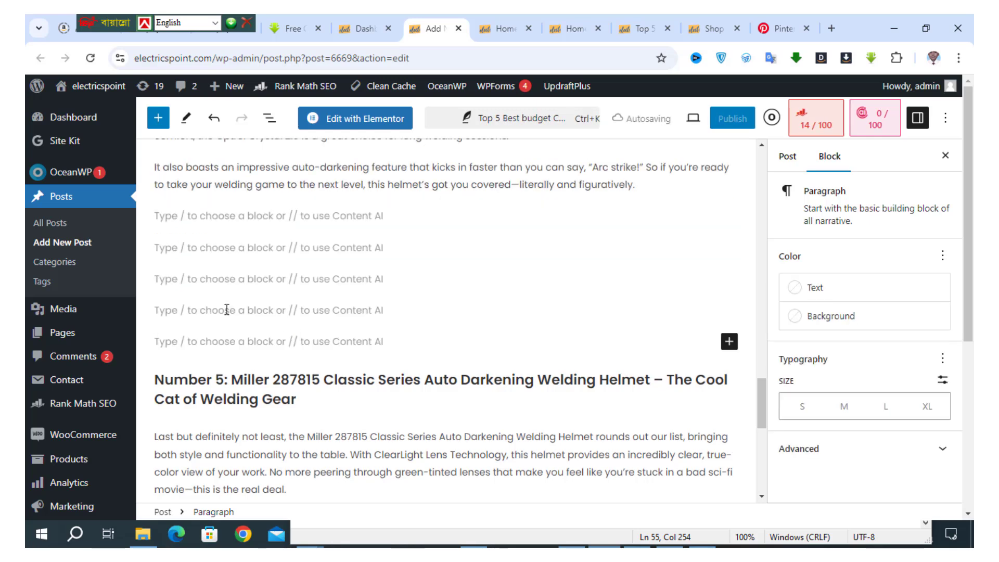
key("BackSpace")
key("Up")
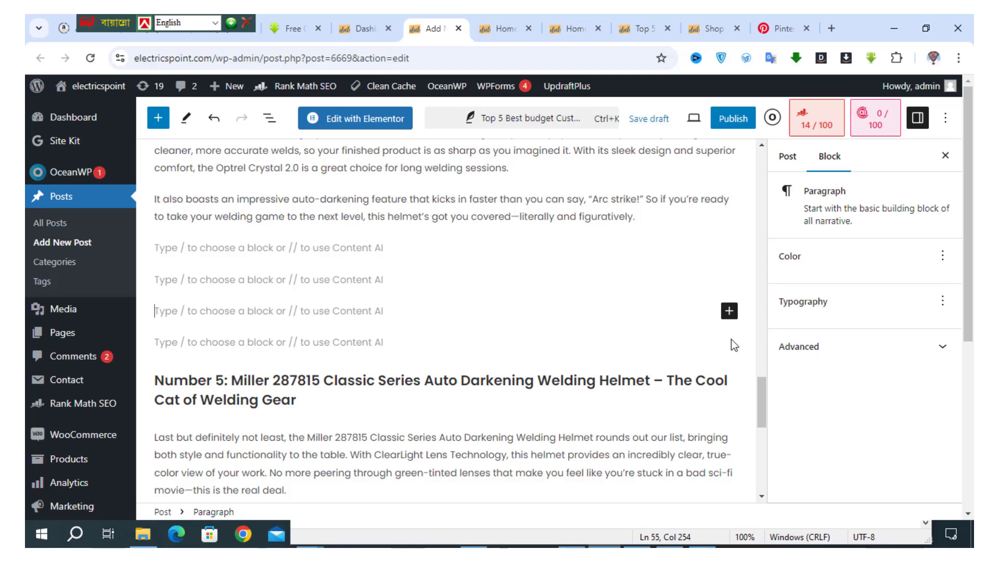
Step: Insert a centre-justified Buttons block in the third empty paragraph above the Number 5 heading
left_click(729, 311)
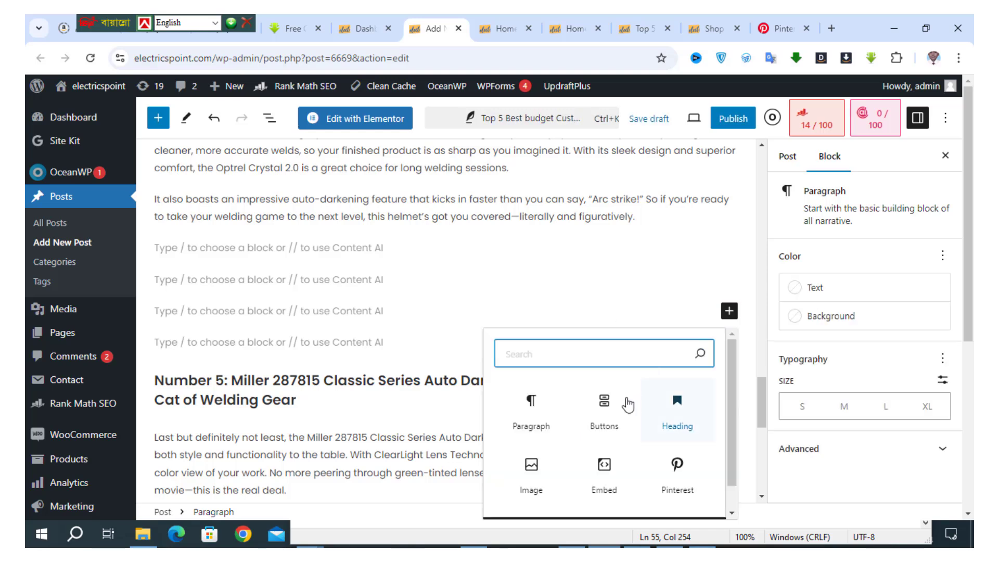
left_click(603, 411)
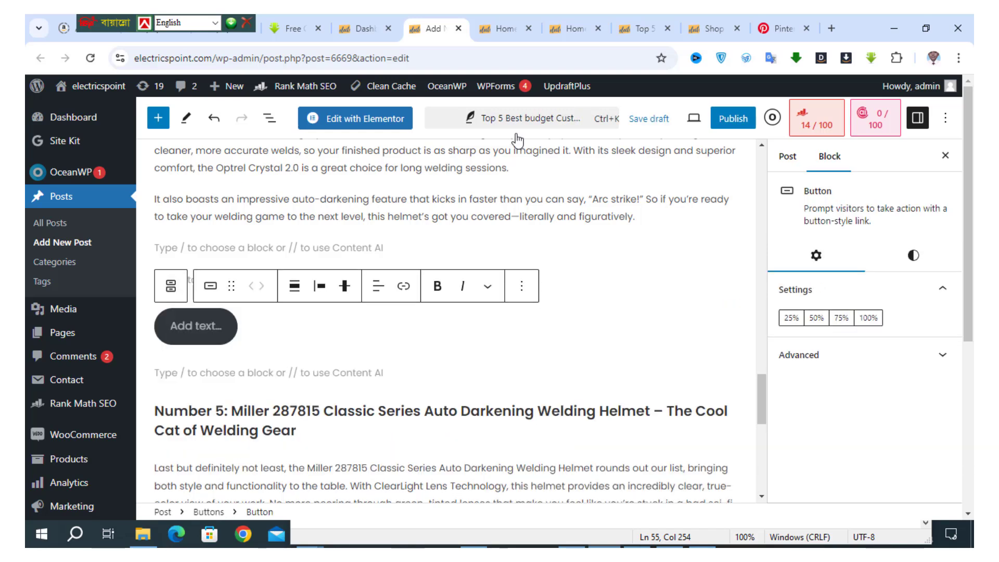
left_click(320, 286)
left_click(384, 356)
Step: Add four empty paragraphs after the closing "And there you have it, folks!" paragraph at the end of the post
scroll(383, 353, "down", 10)
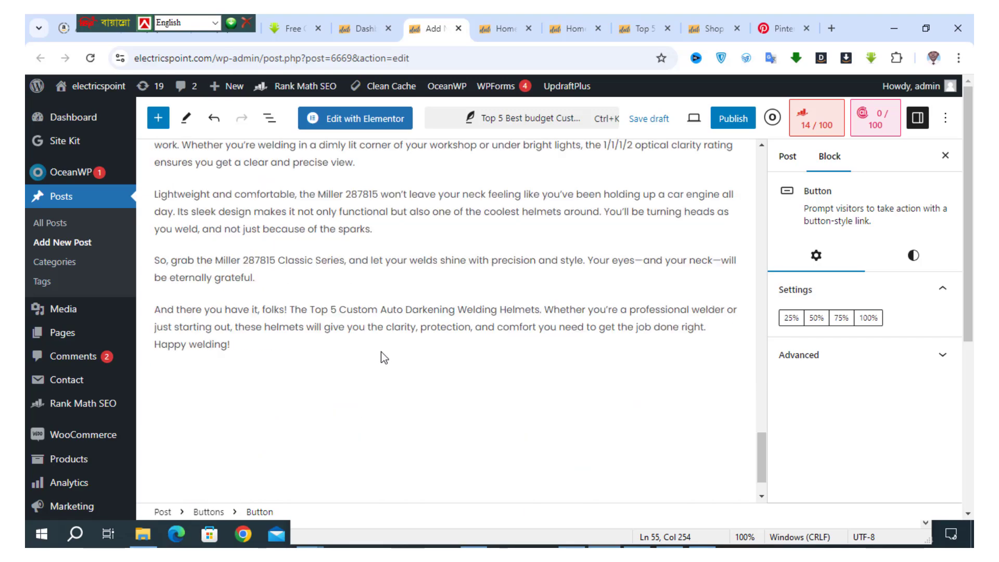
scroll(318, 319, "up", 10)
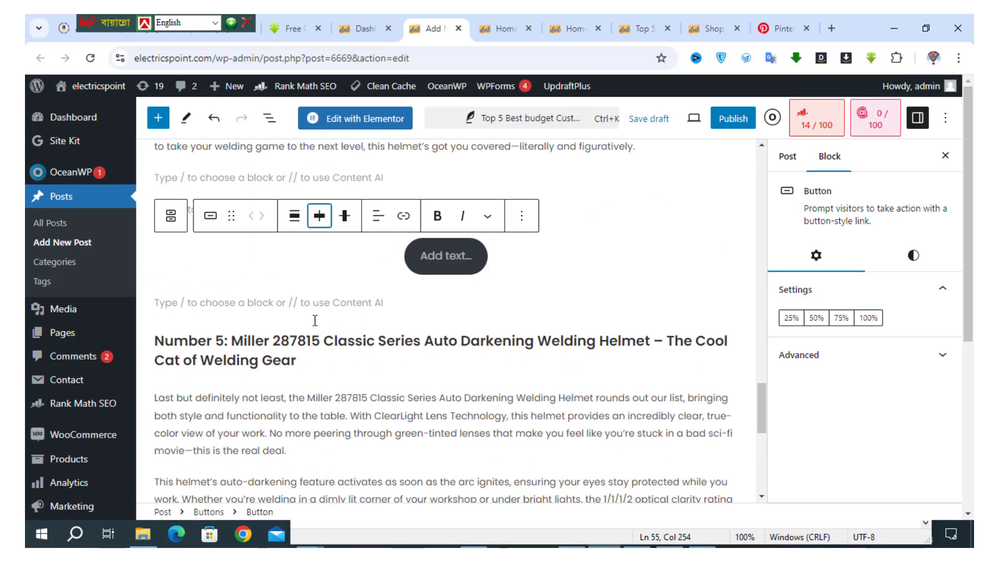
scroll(336, 337, "up", 7)
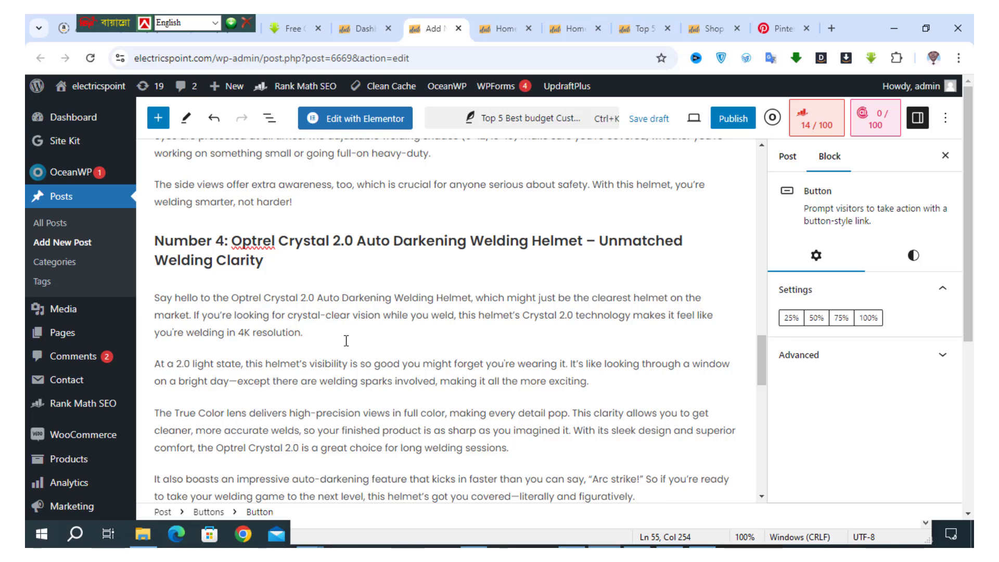
scroll(359, 338, "down", 3)
scroll(419, 354, "down", 12)
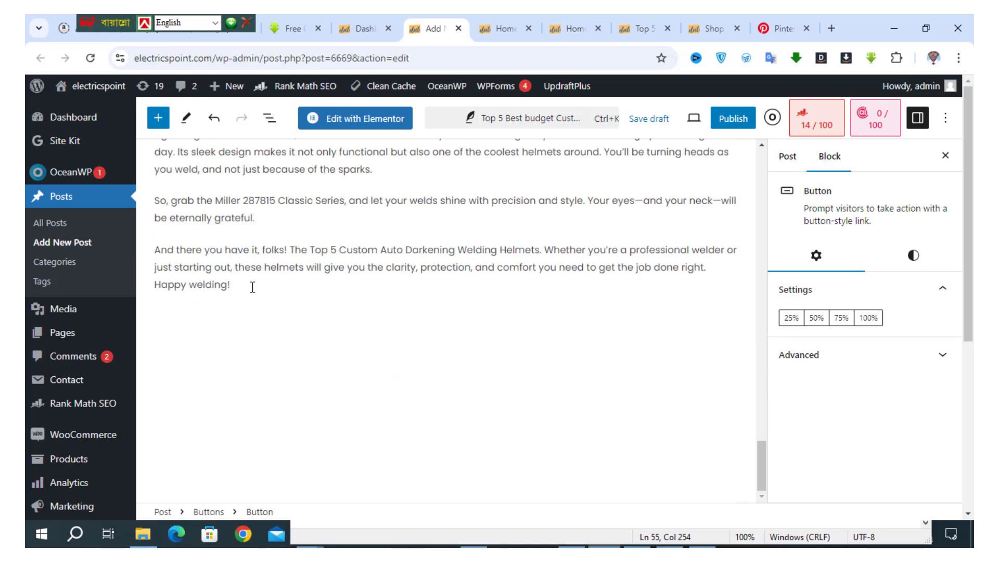
left_click(253, 287)
key("Return")
key("Return")
key("Return")
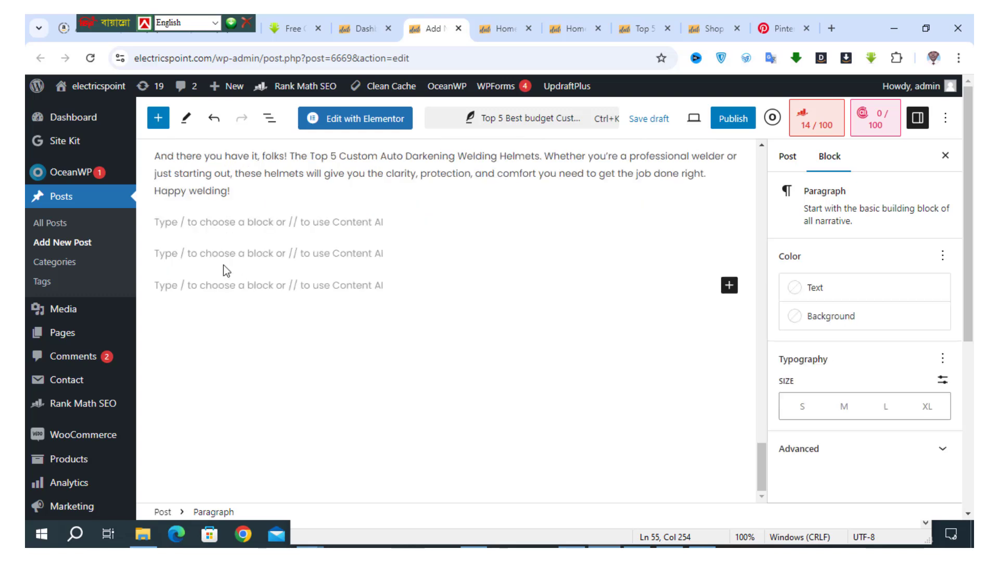
key("Return")
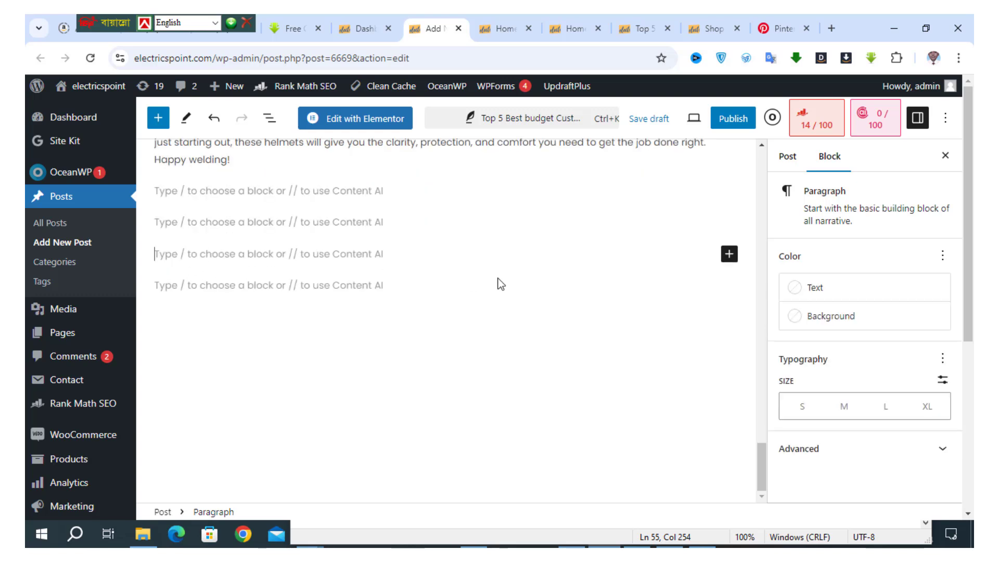
Step: Insert a centre-justified Buttons block in the third empty paragraph below the closing paragraph
left_click(729, 253)
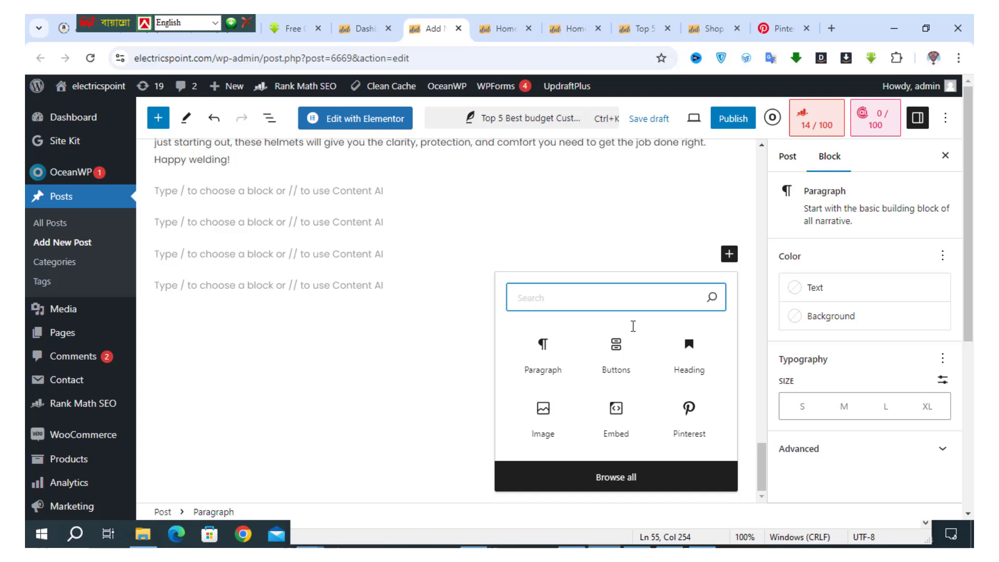
left_click(616, 348)
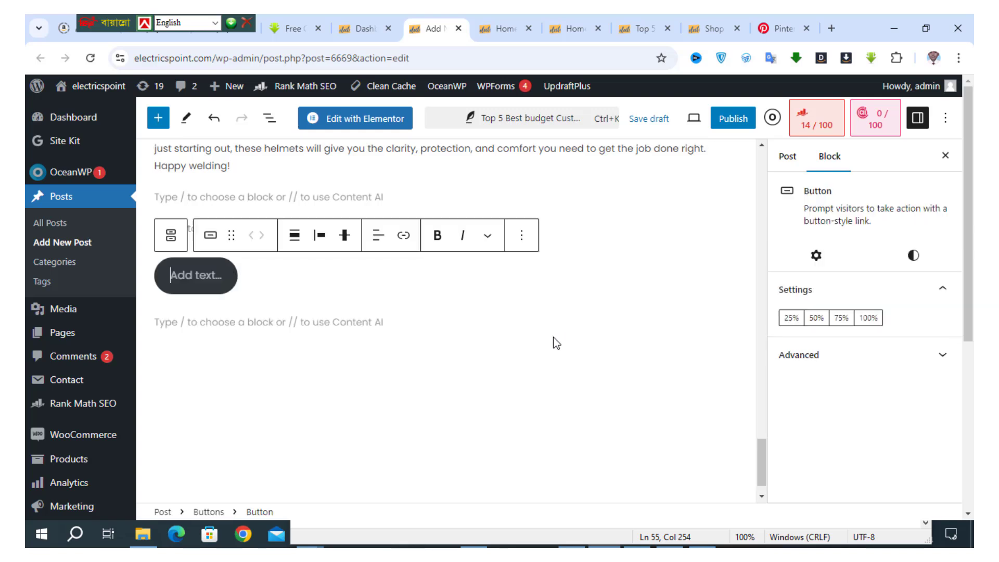
left_click(320, 235)
left_click(344, 309)
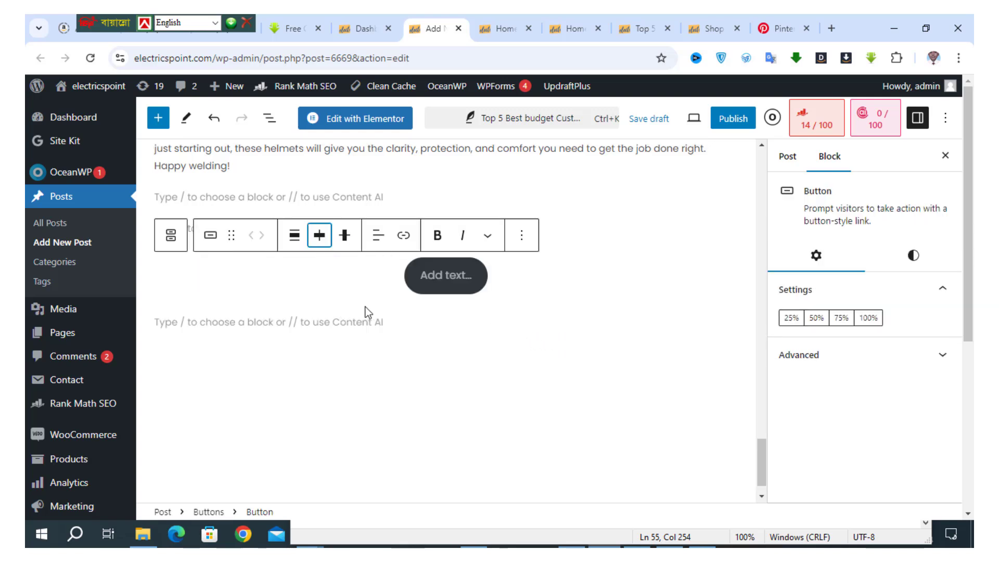
Step: Open the product Categories page in a new browser tab from the dashboard, and return to the post editor
left_click(364, 27)
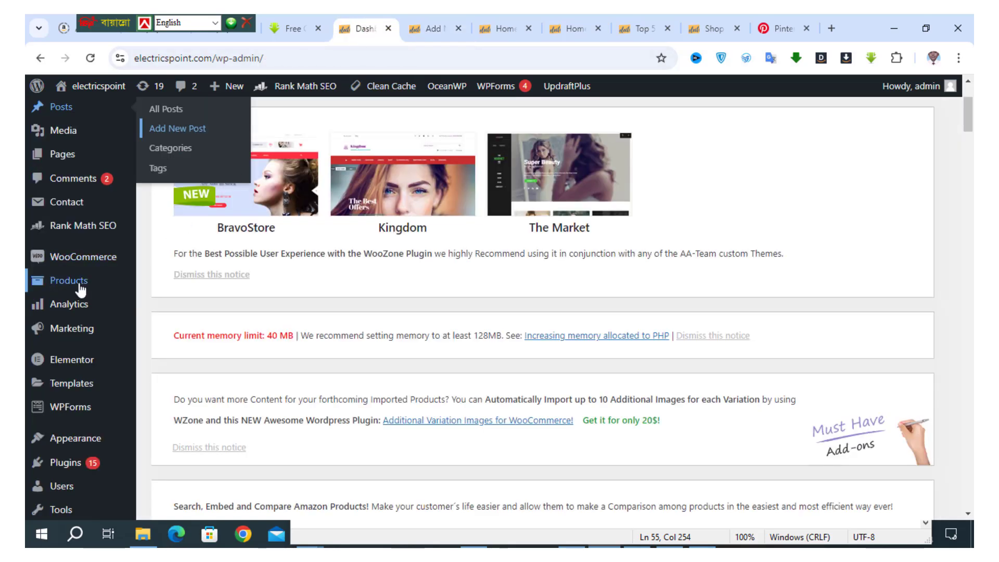
mouse_move(76, 286)
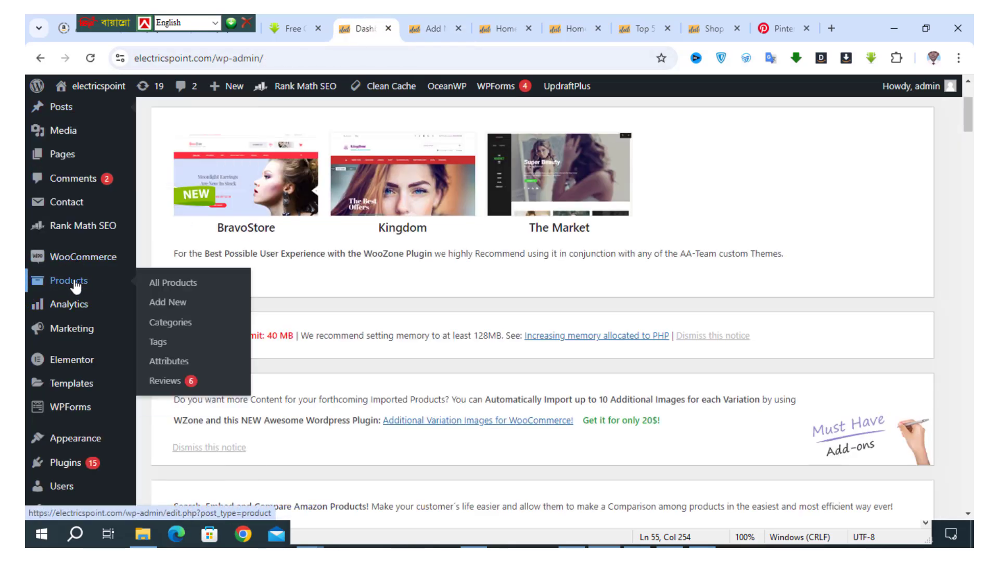
right_click(175, 322)
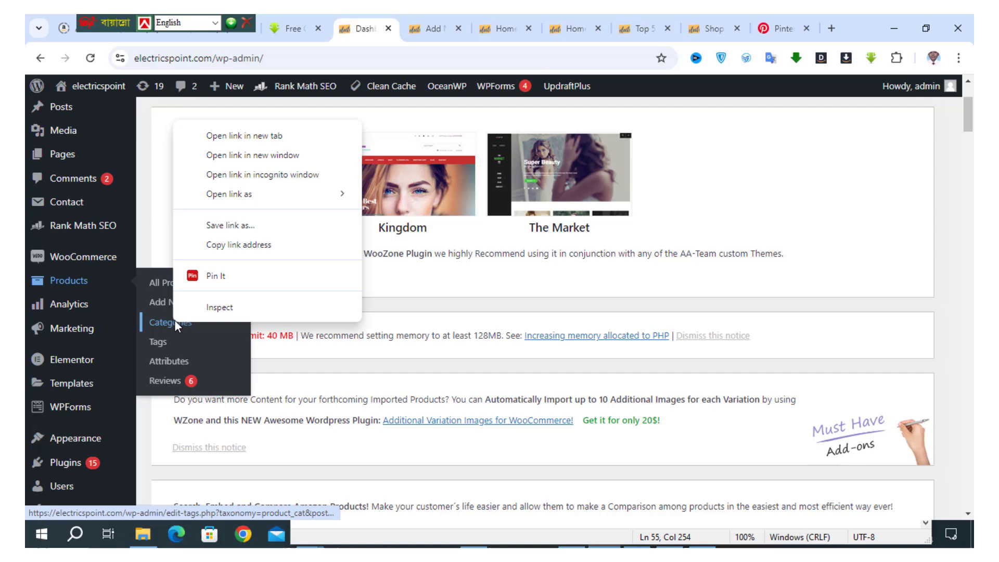
left_click(245, 136)
left_click(409, 30)
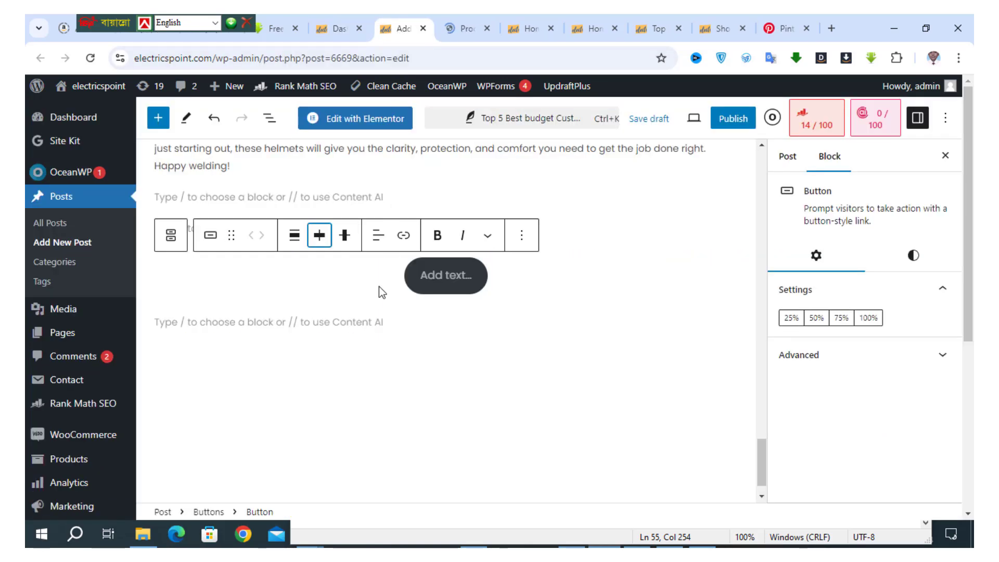
Step: Add two more empty paragraphs at the end of the post and place the cursor in the middle one below the button
left_click(268, 321)
key("Return")
key("Return")
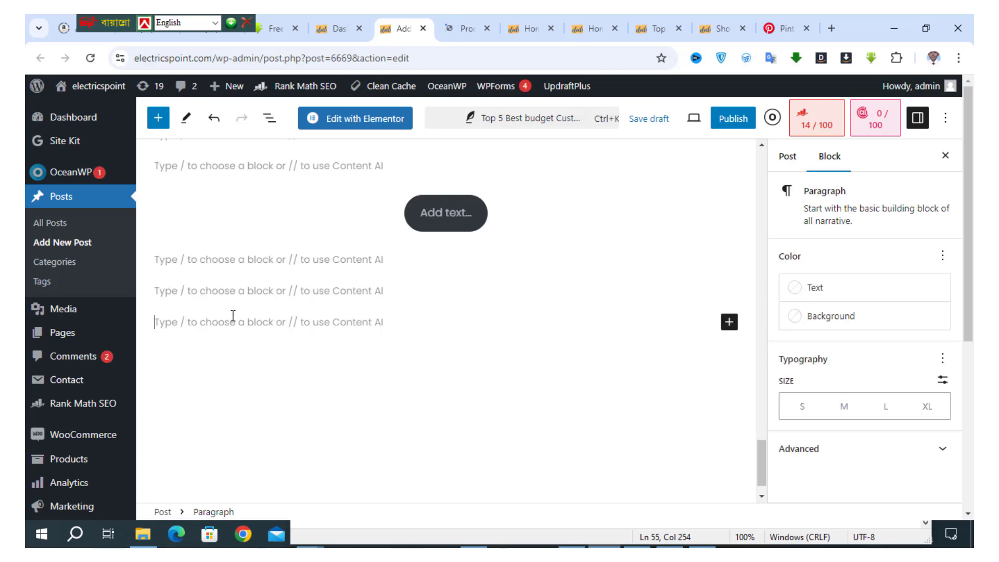
left_click(232, 291)
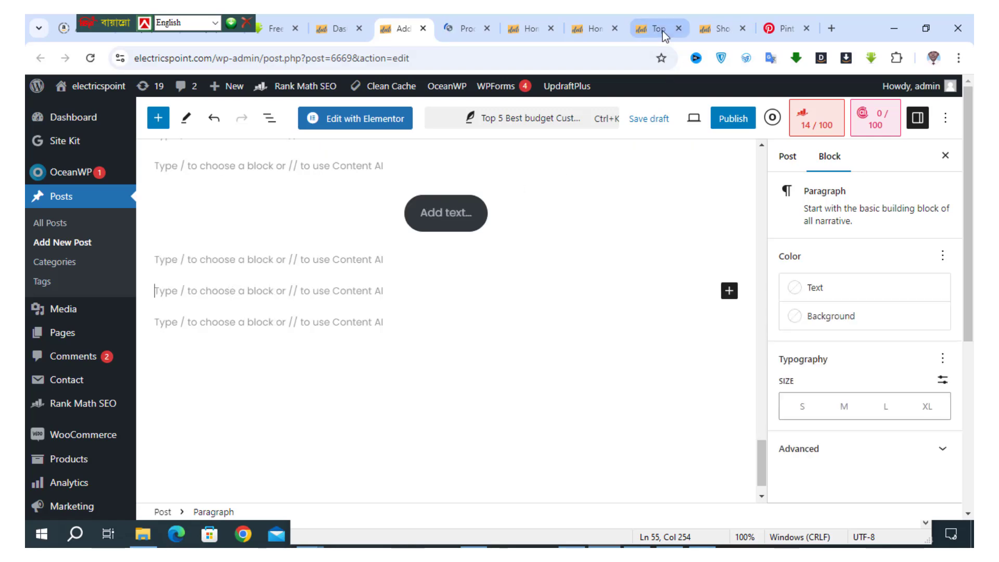
Step: Copy the "Also Best Welding helmet" banner text from the published auto-darkening welding helmet post
left_click(713, 28)
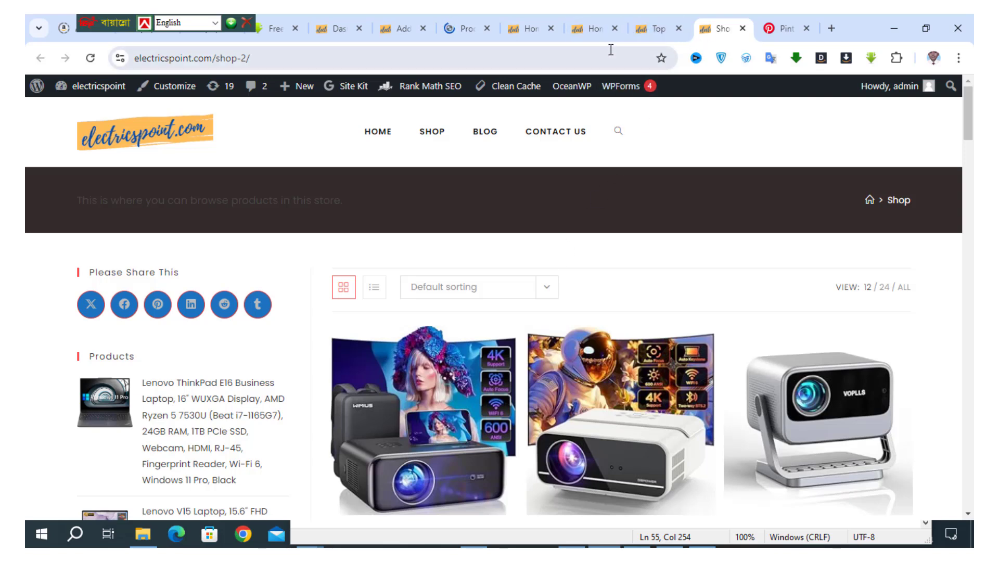
left_click(654, 28)
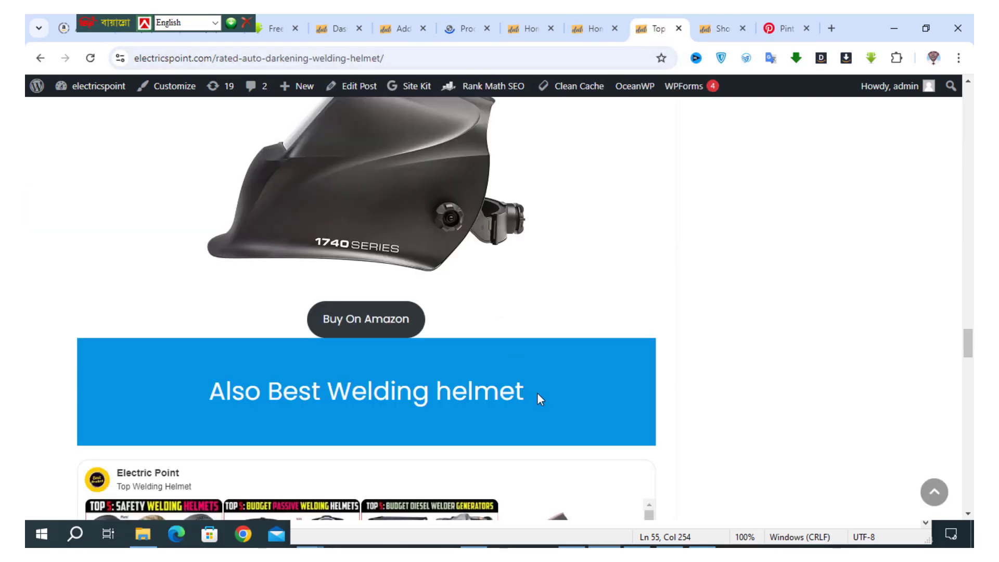
left_click_drag(538, 396, 217, 392)
key("ctrl+c")
right_click(280, 389)
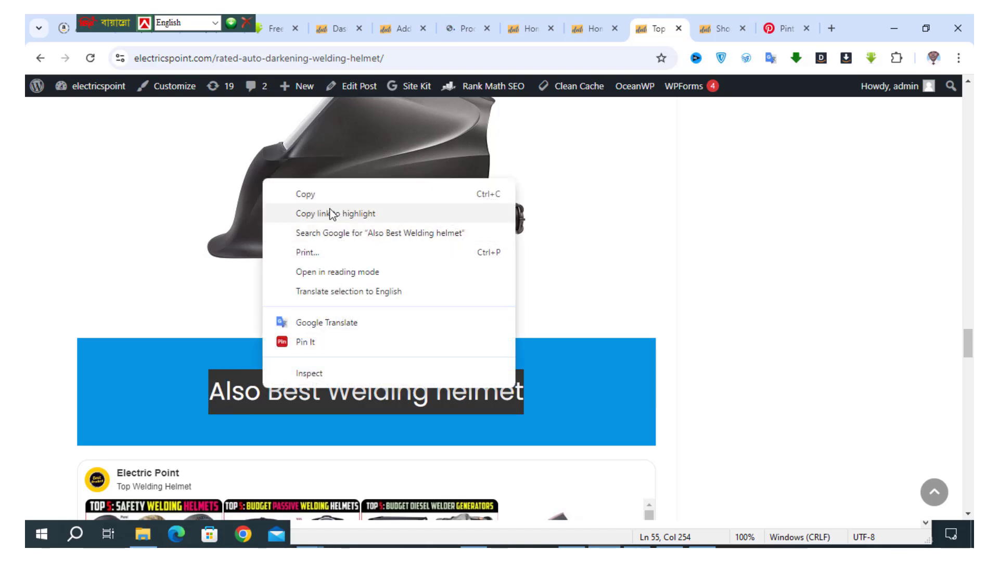
left_click(338, 323)
Step: Paste "Also Best Welding helmet" into the middle empty paragraph below the last button and set its font size to Large
left_click(394, 28)
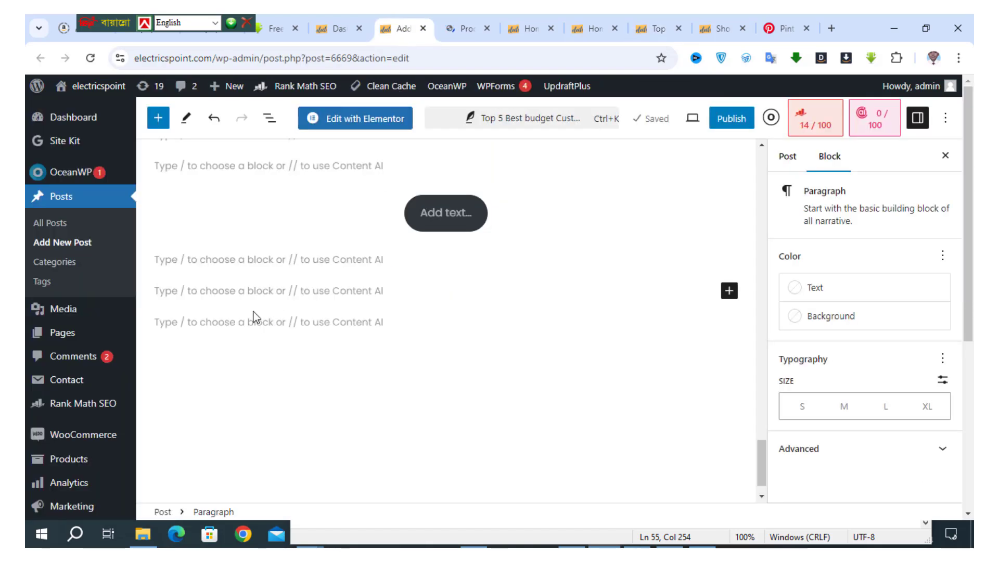
right_click(250, 291)
left_click(294, 198)
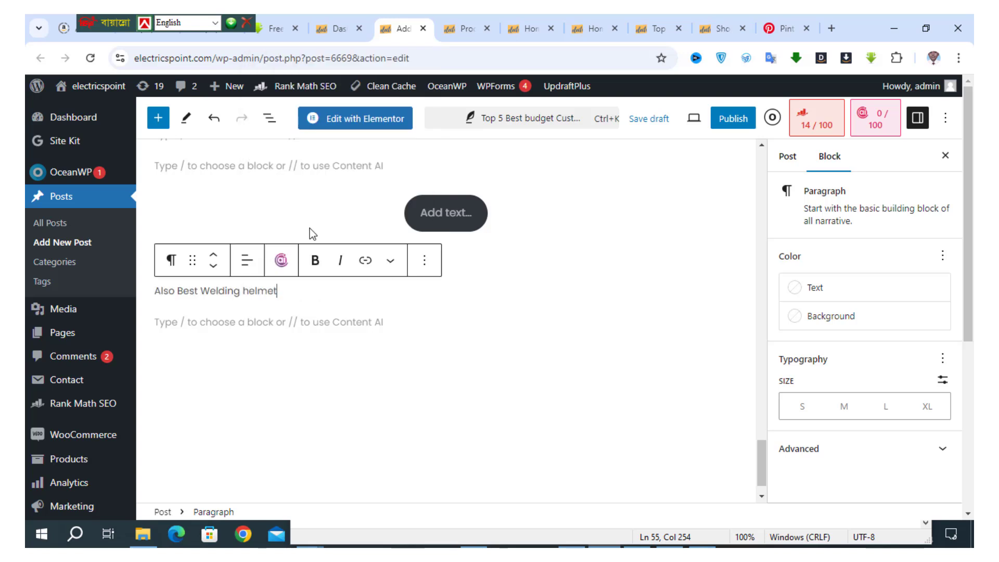
left_click(844, 407)
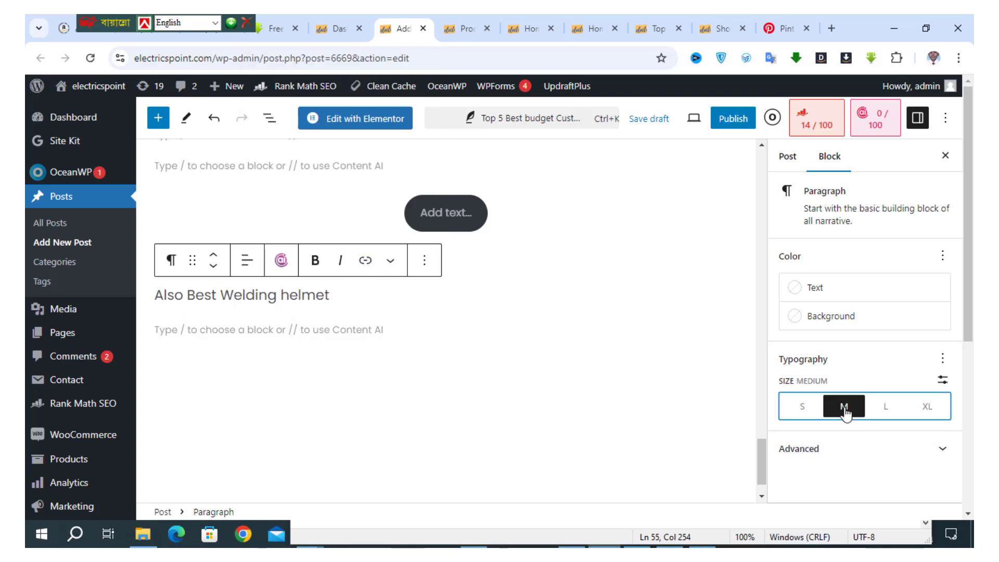
left_click(880, 413)
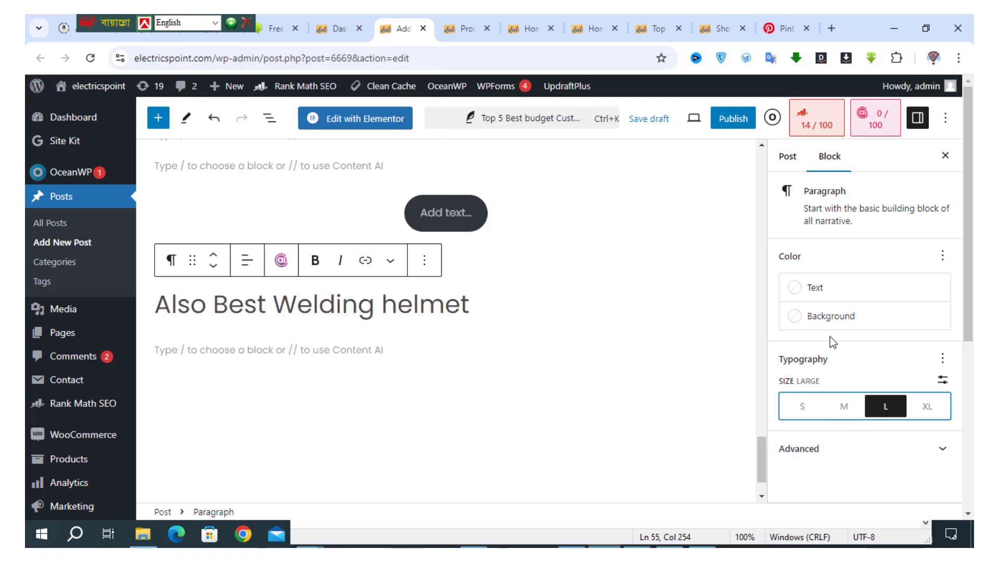
Step: Give the "Also Best Welding helmet" banner a Vivid cyan blue background, centred alignment and white text
left_click(817, 316)
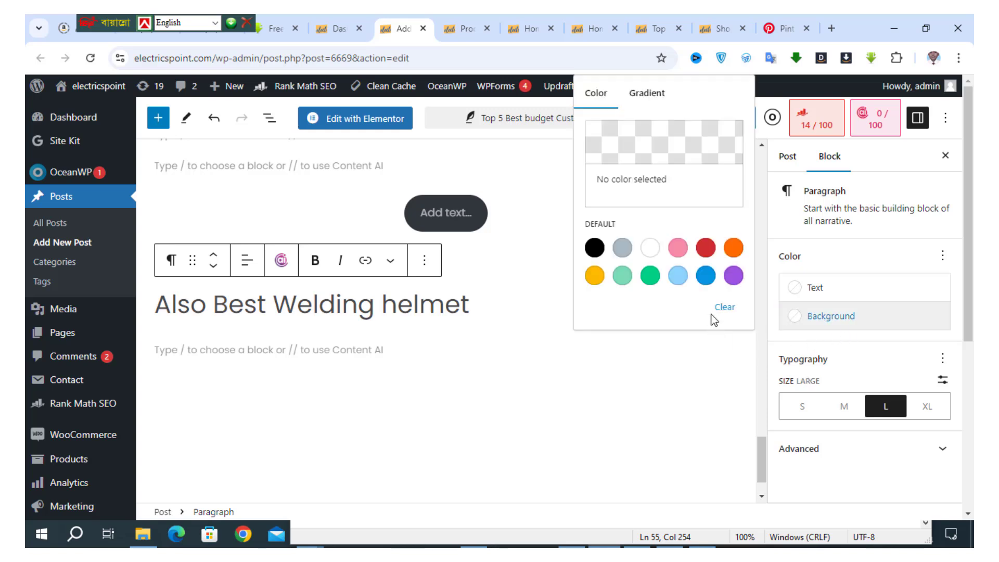
left_click(705, 276)
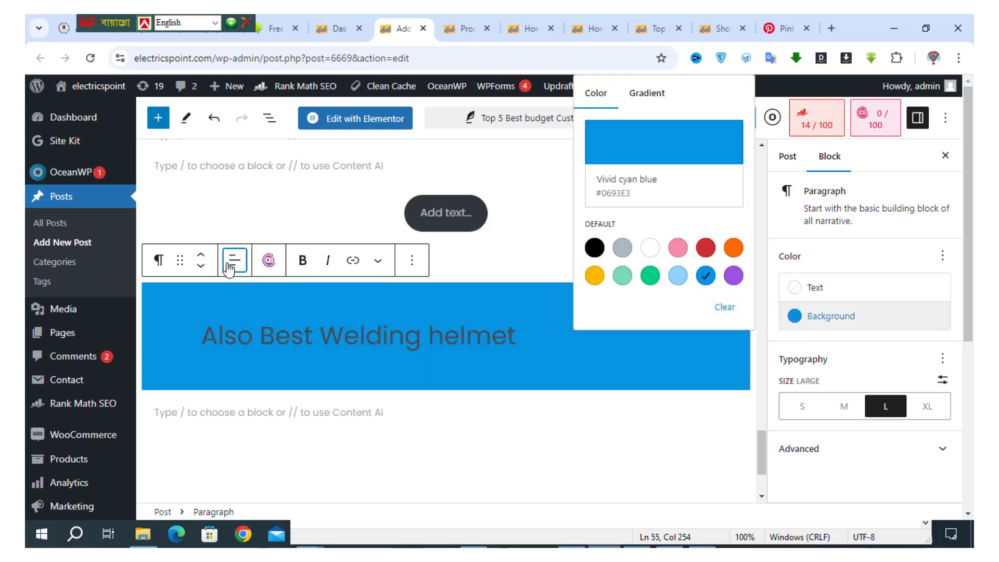
left_click(235, 262)
left_click(288, 328)
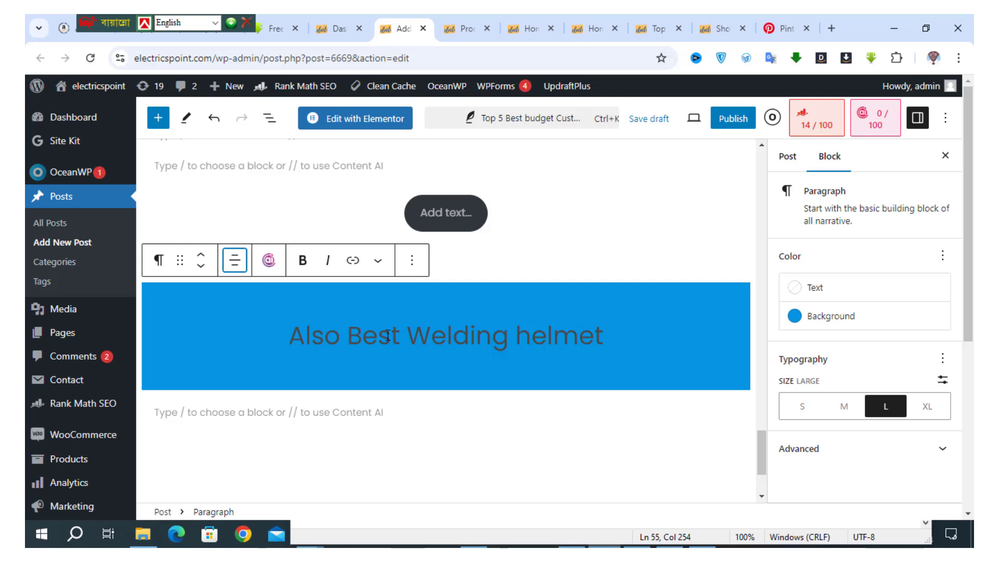
left_click(831, 288)
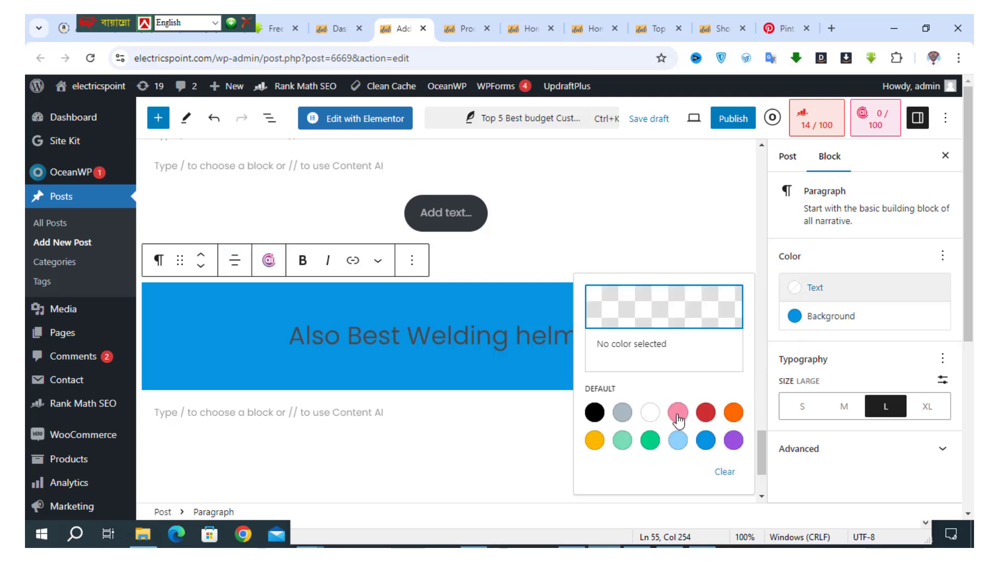
left_click(650, 412)
Step: Add two more empty paragraphs below the blue banner and place the cursor in the first one under it
left_click(337, 414)
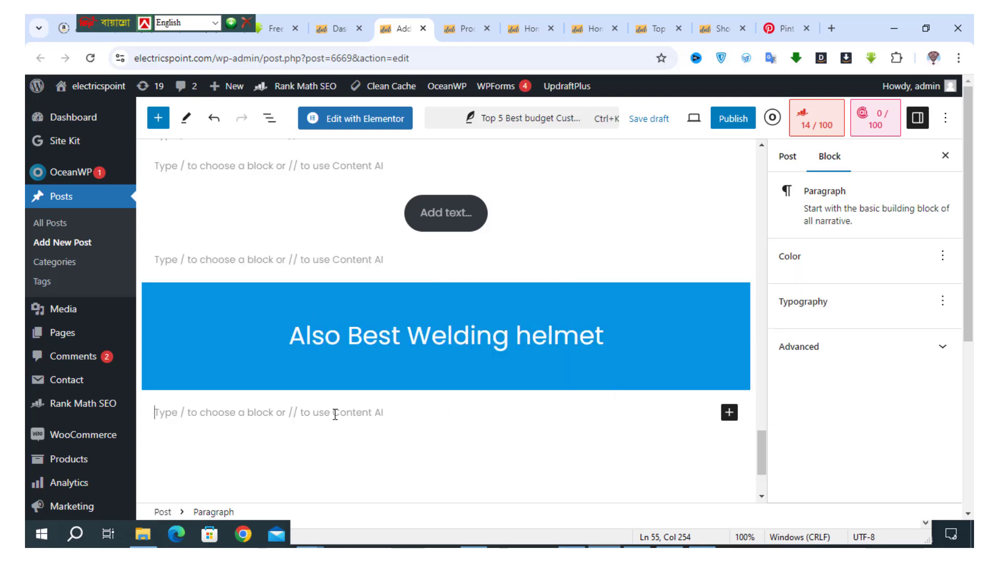
key("Return")
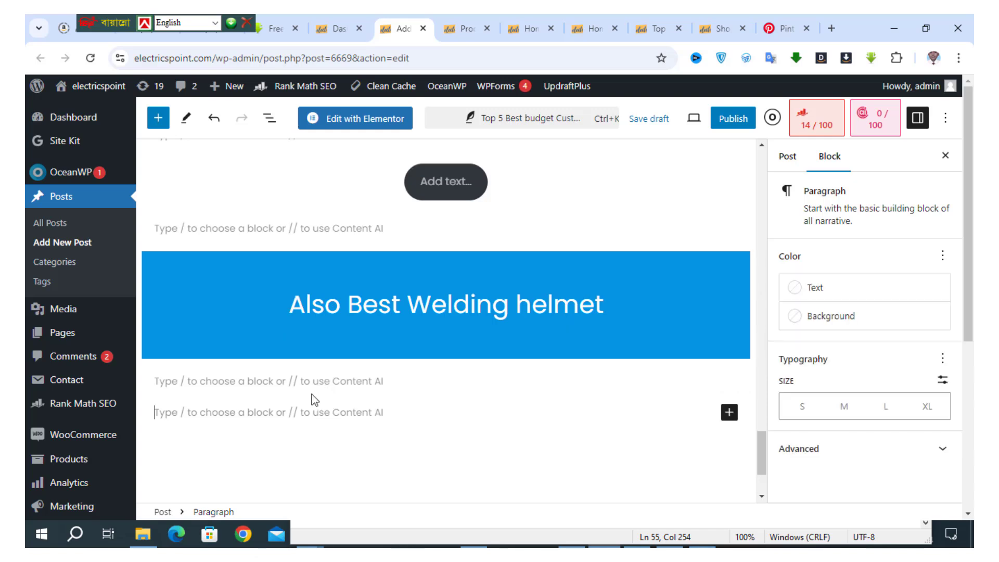
left_click(310, 383)
left_click(304, 412)
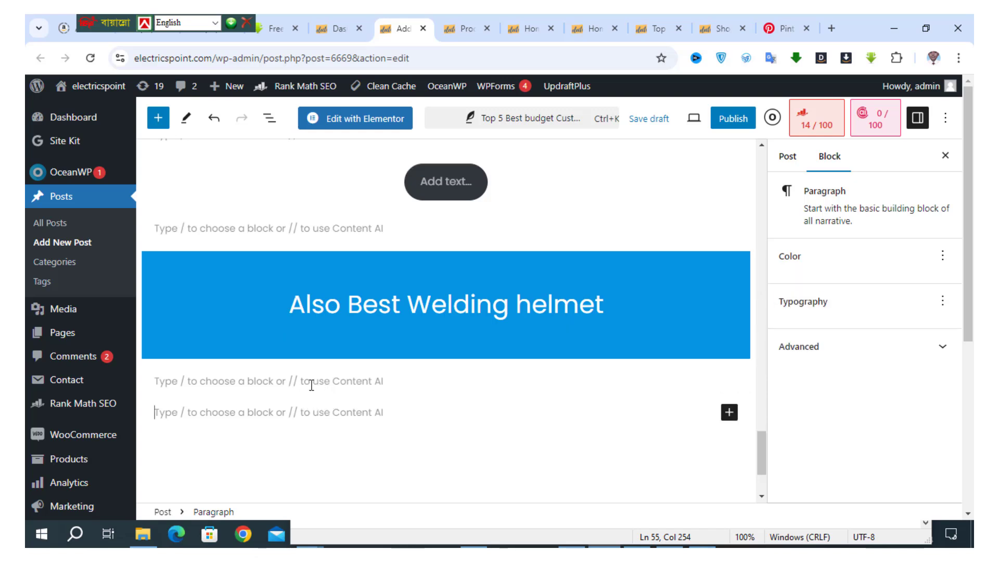
key("Return")
left_click(314, 354)
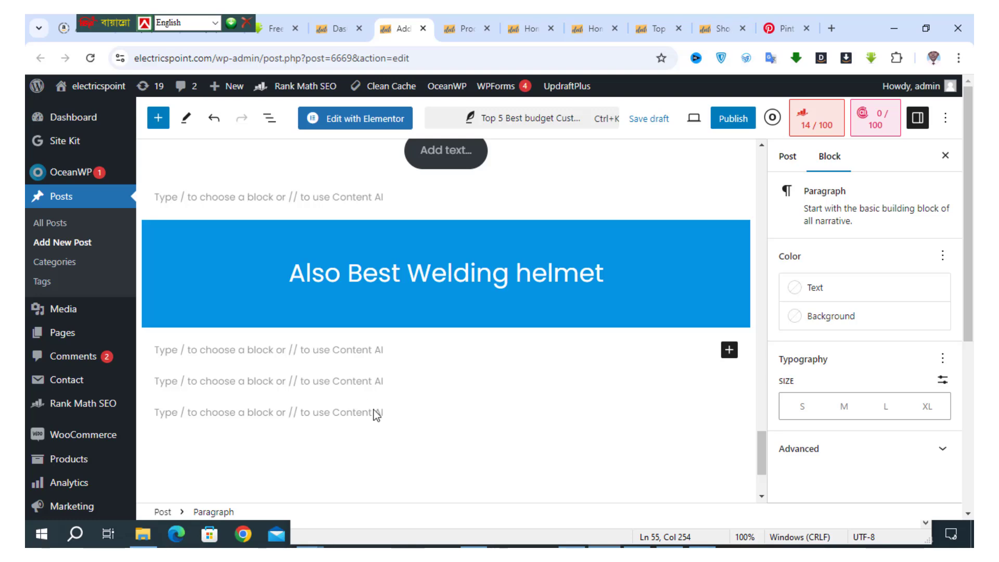
Step: Copy the URL of the "Top Welding Helmet" Pinterest board and embed it in the empty paragraph directly below the banner
left_click(773, 27)
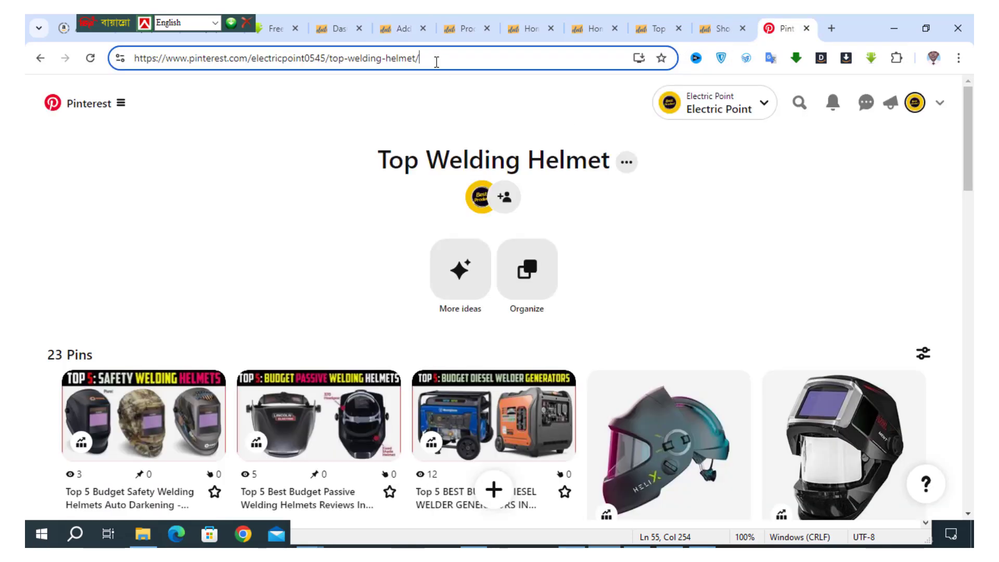
left_click_drag(435, 59, 111, 70)
right_click(248, 65)
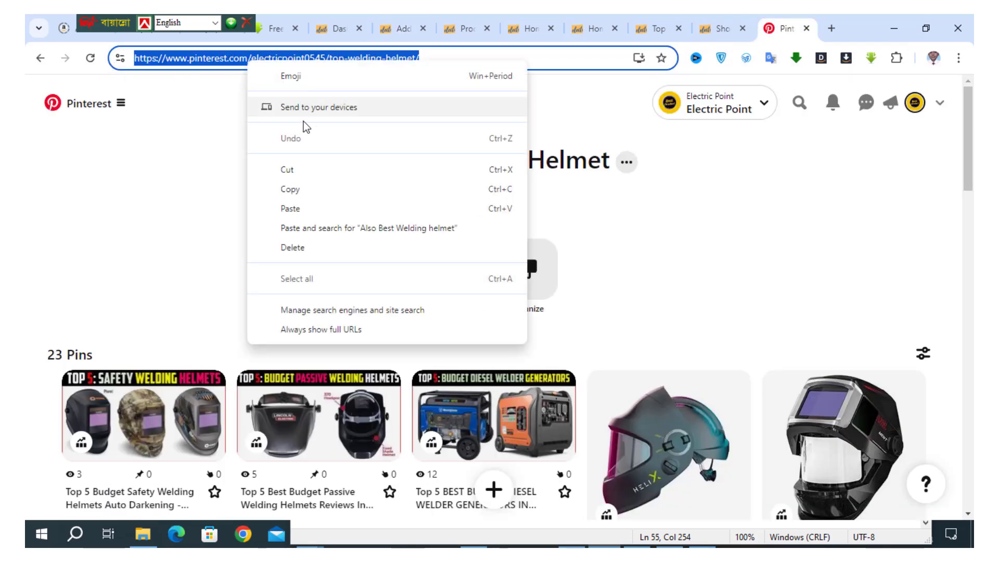
left_click(301, 193)
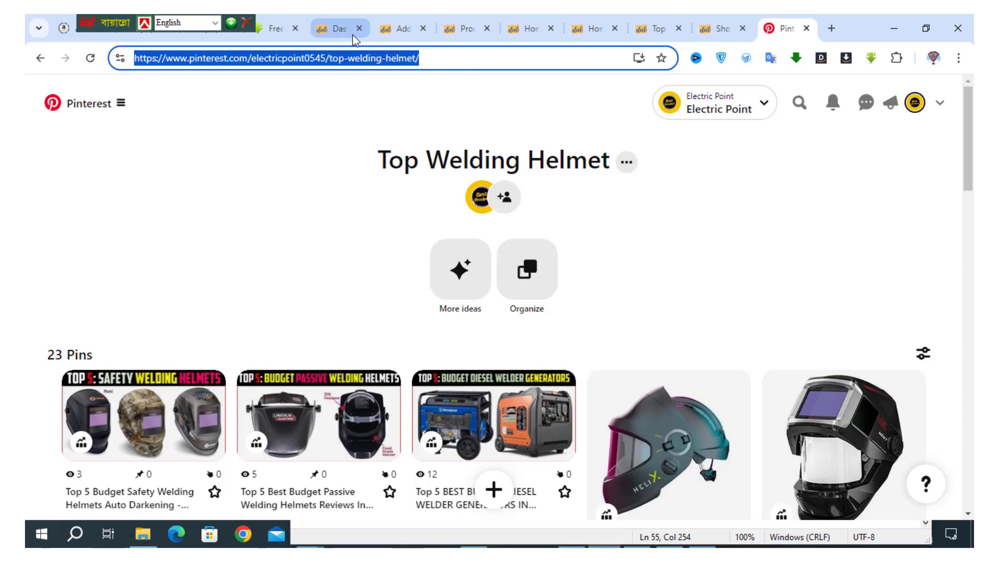
left_click(395, 28)
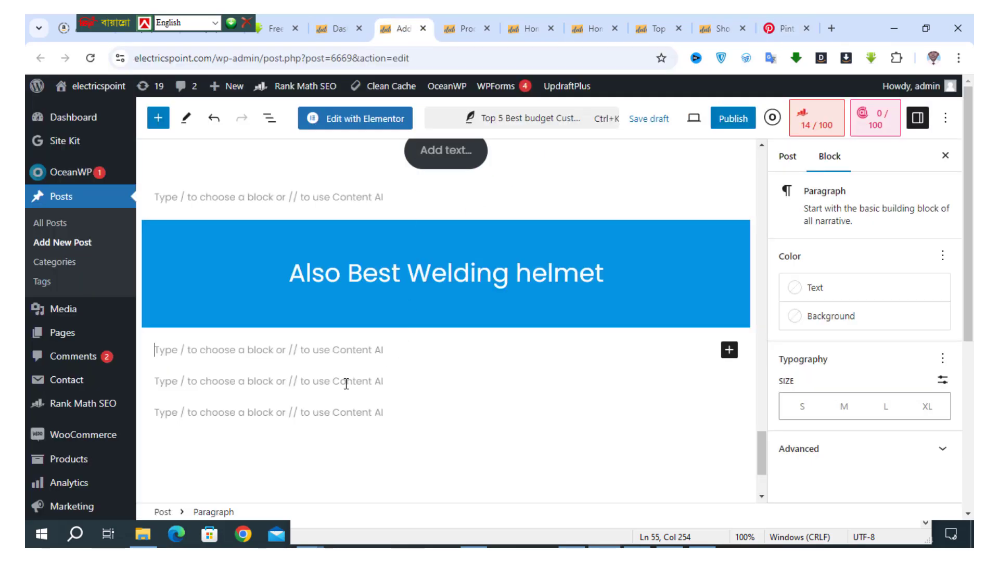
key("ctrl+v")
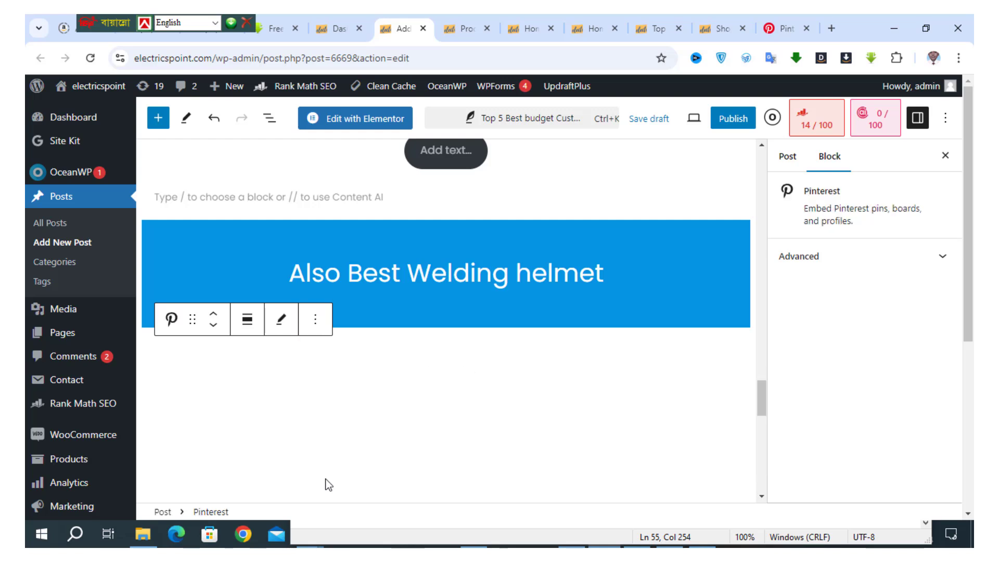
Step: Add one more empty paragraph at the end of the post, below the Pinterest embed
scroll(472, 392, "down", 3)
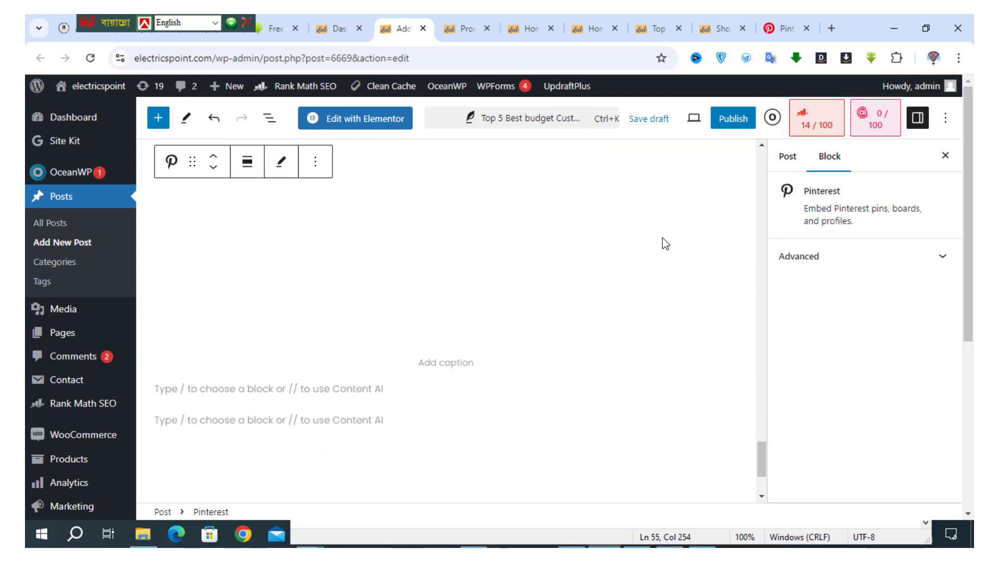
scroll(442, 307, "down", 1)
left_click(307, 289)
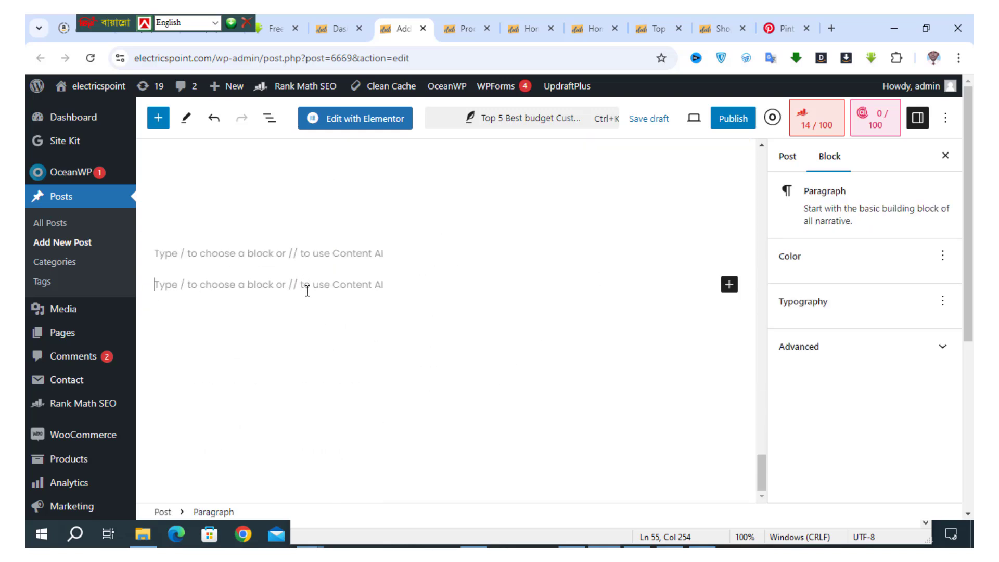
key("Return")
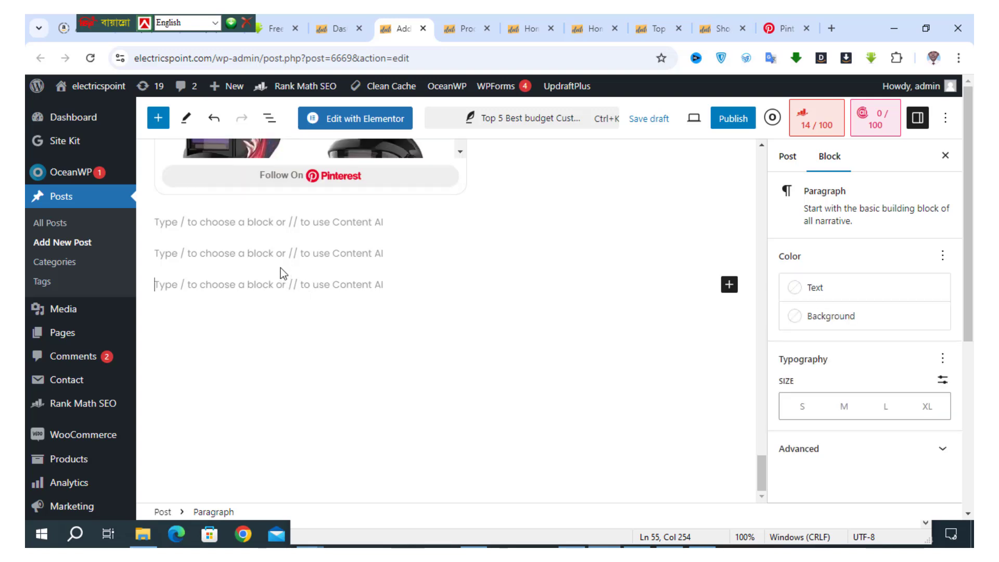
Step: Insert buttons in the first and last empty paragraphs below the Pinterest embed, each set to 100% width
left_click(273, 222)
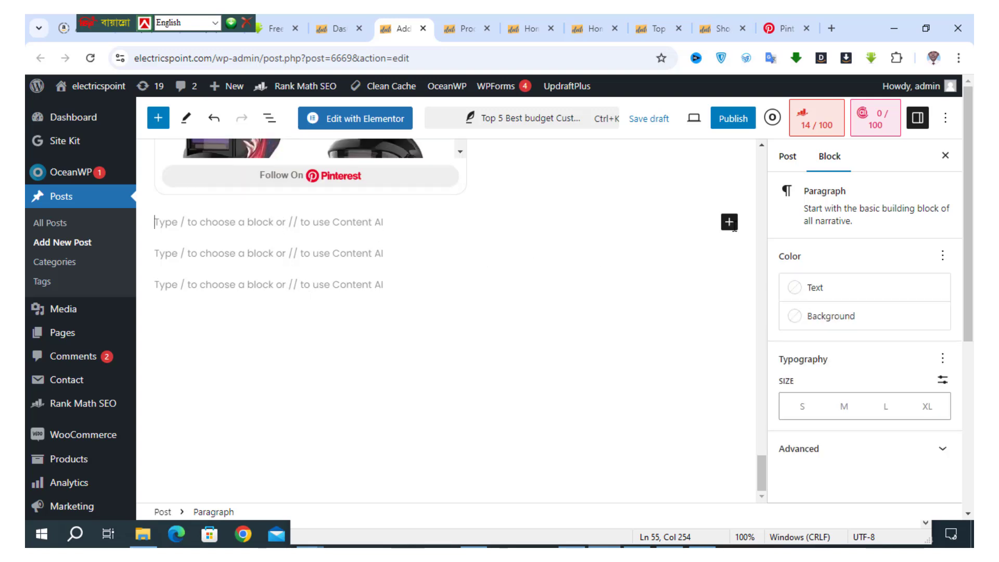
left_click(730, 224)
left_click(631, 336)
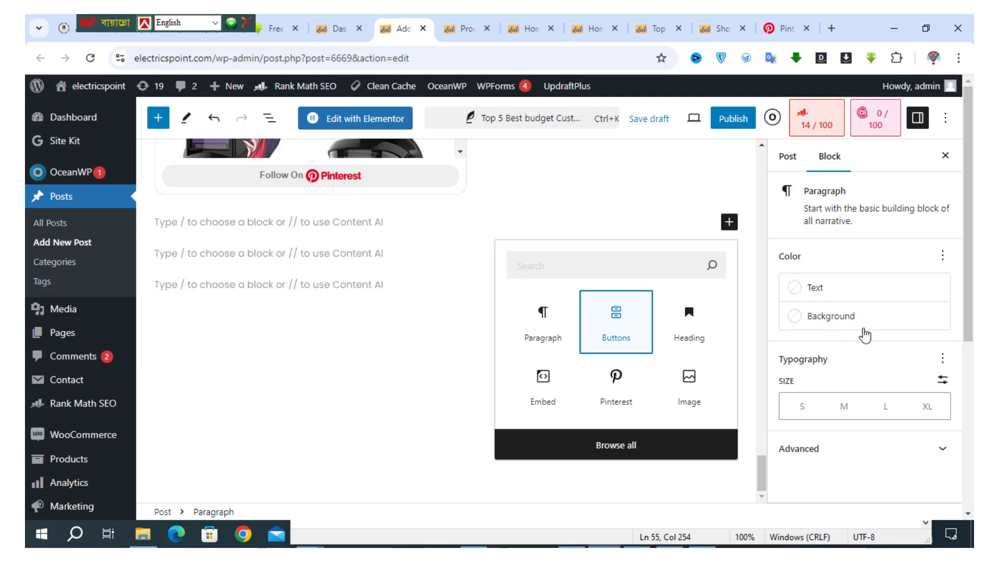
left_click(868, 318)
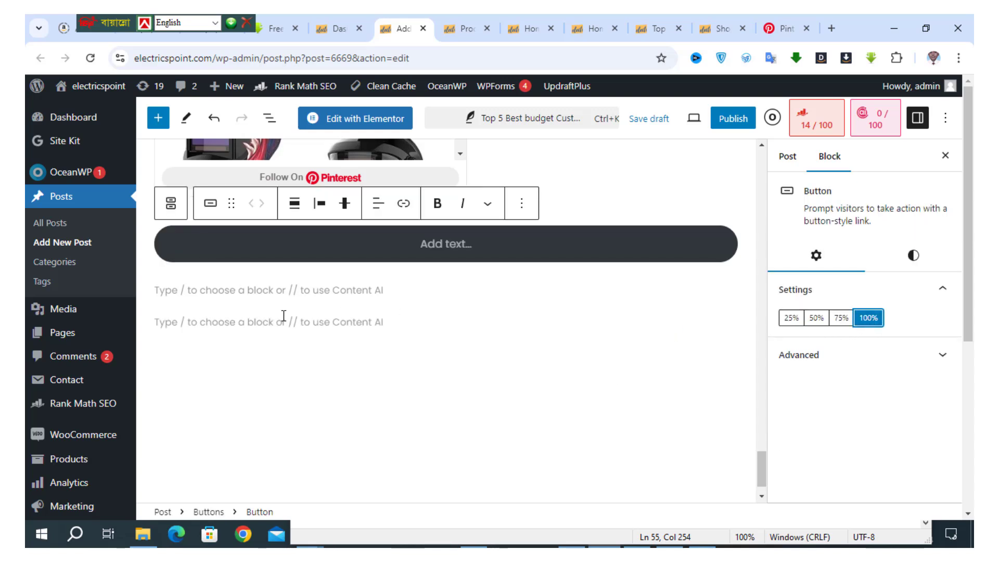
left_click(588, 331)
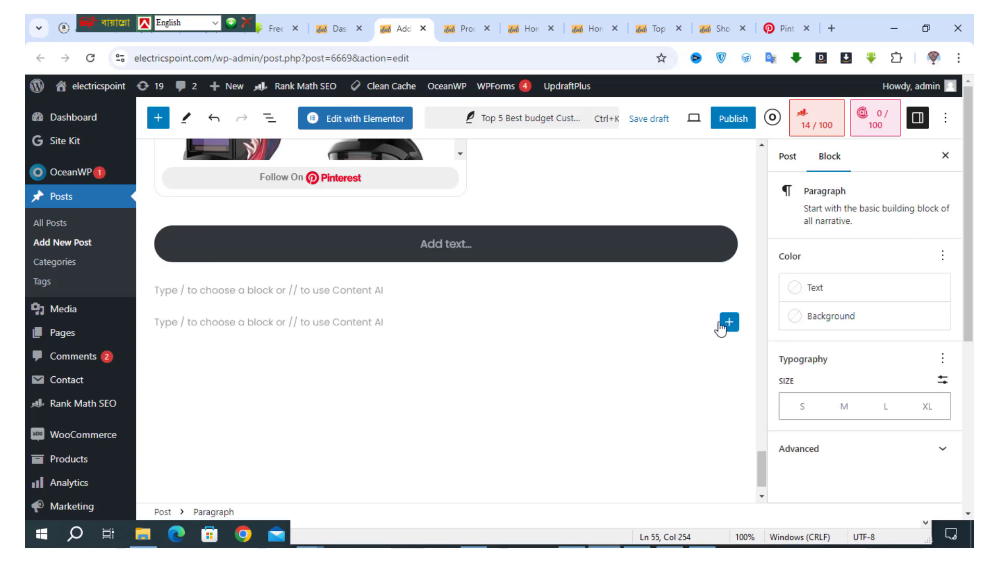
left_click(727, 323)
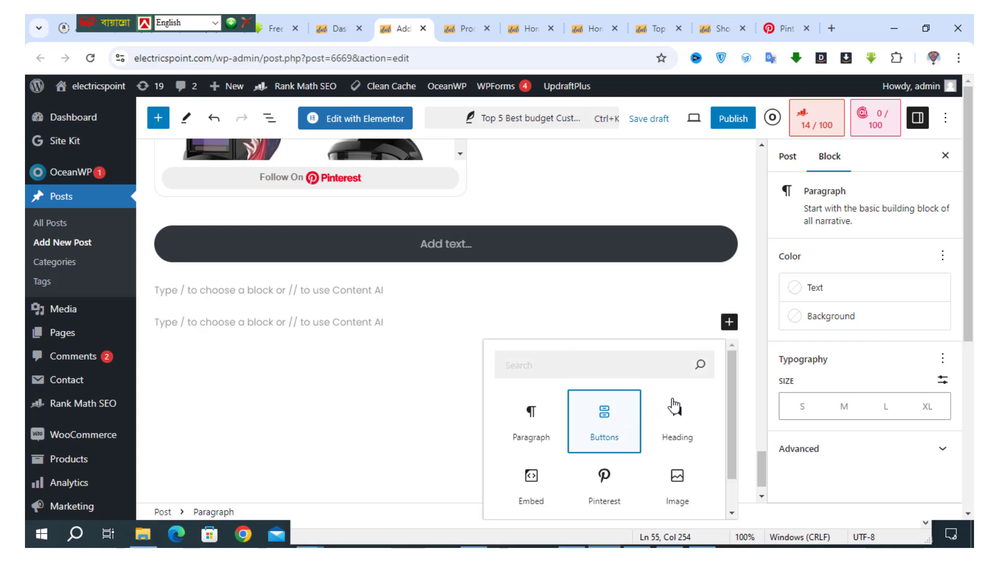
left_click(873, 318)
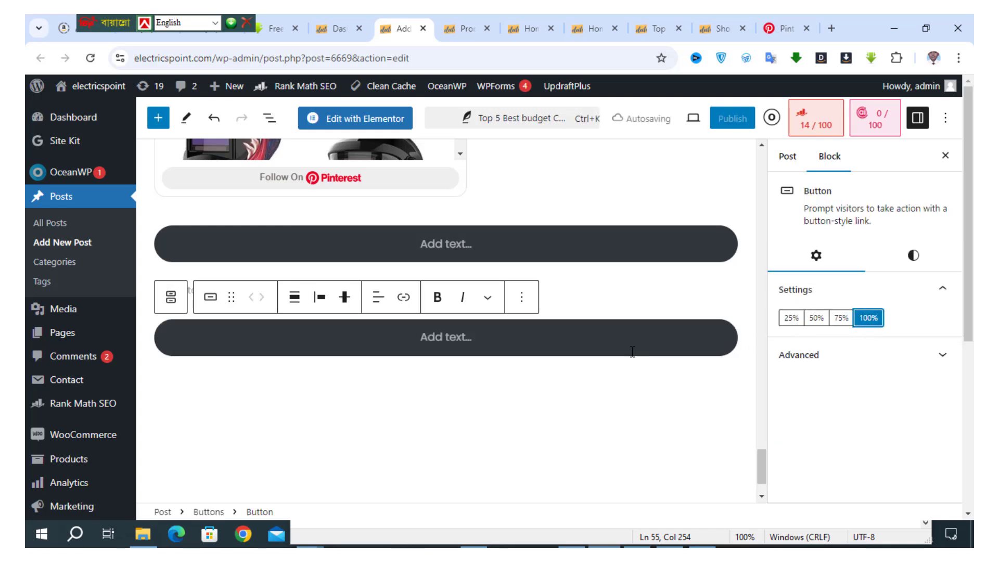
Step: Set the last button's background to Luminous vivid orange and its text colour to white
left_click(915, 263)
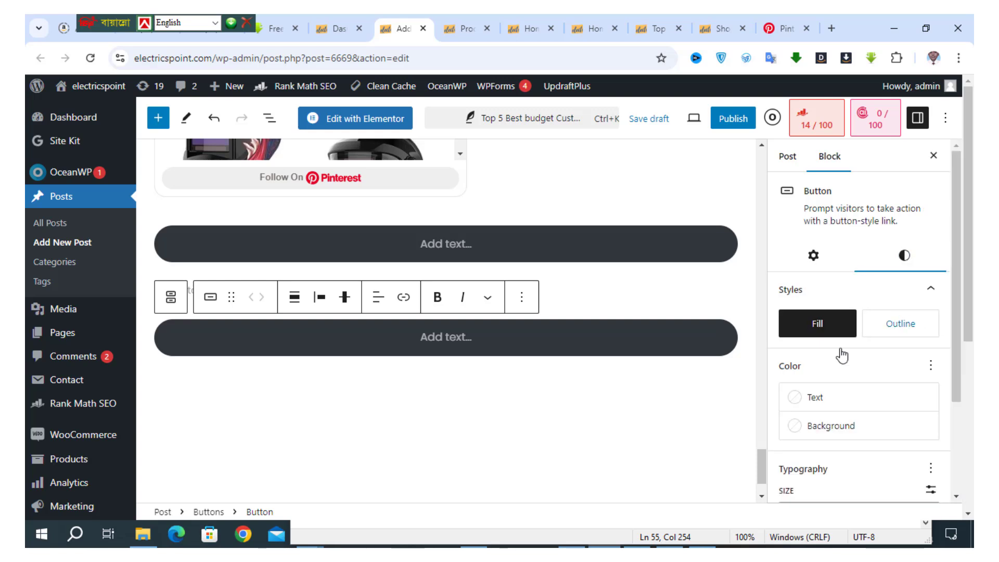
left_click(827, 424)
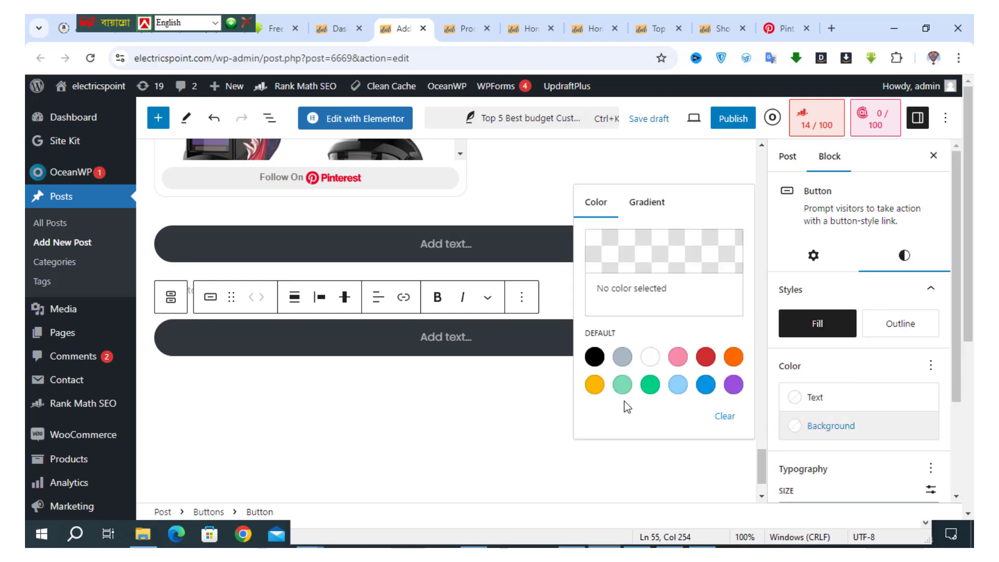
left_click(594, 385)
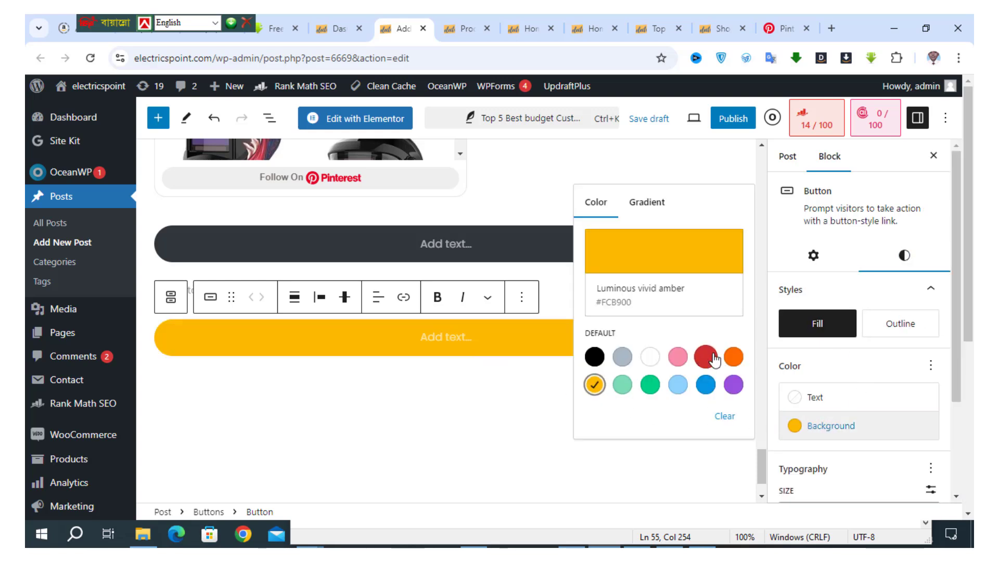
left_click(733, 357)
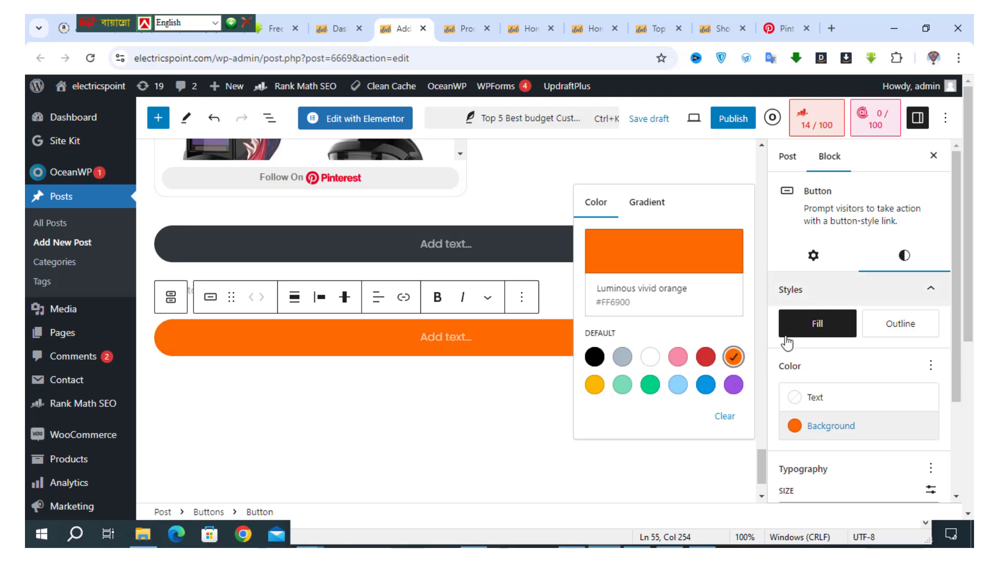
left_click(801, 398)
left_click(801, 398)
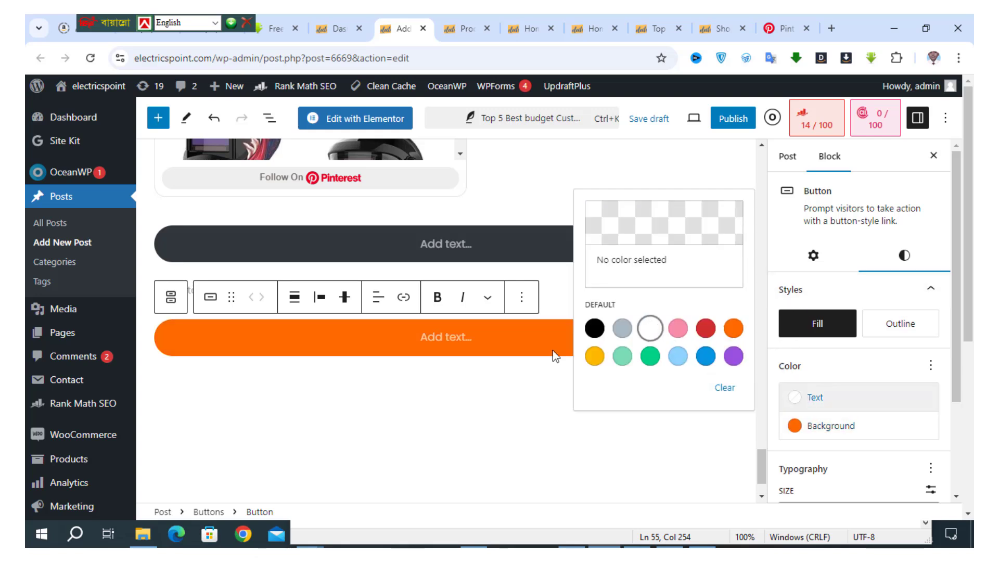
Step: Label the orange button "Buy On Amazon"
left_click(460, 341)
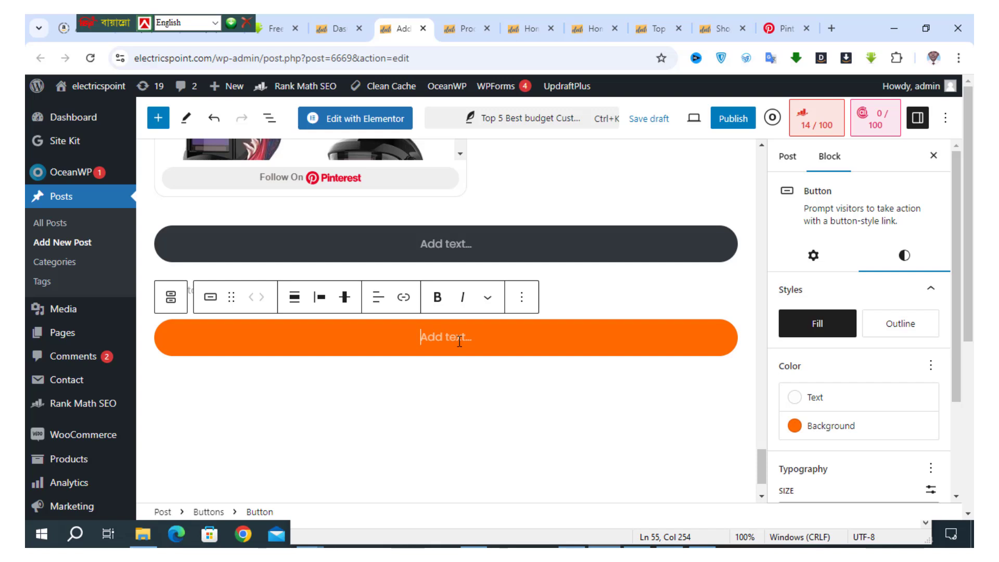
type("Buy")
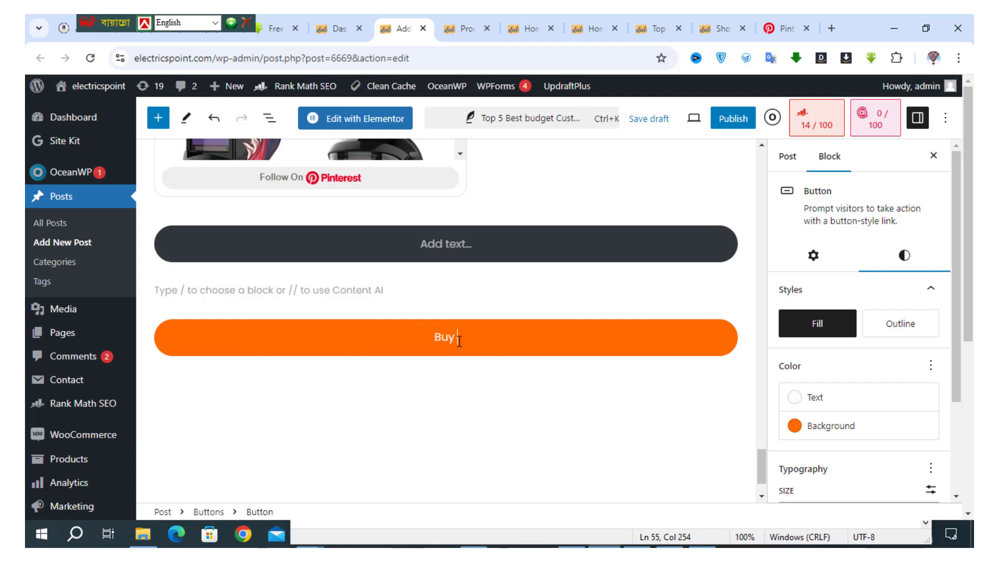
type(" On Amazon")
Step: Copy the orange button's label into the dark full-width button above it and change it to "Buy On Shop"
left_click_drag(500, 337, 387, 341)
key("ctrl+c")
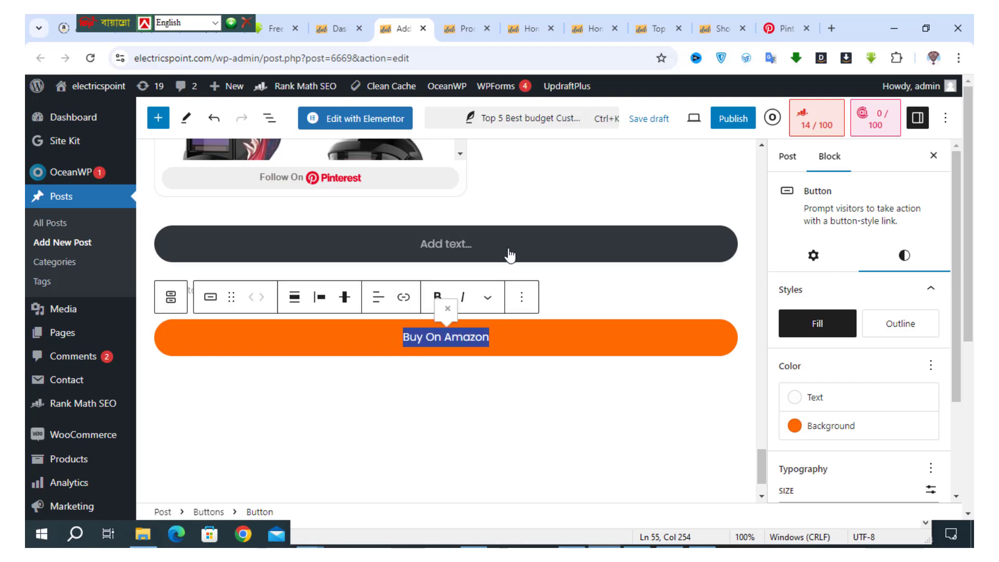
left_click(487, 246)
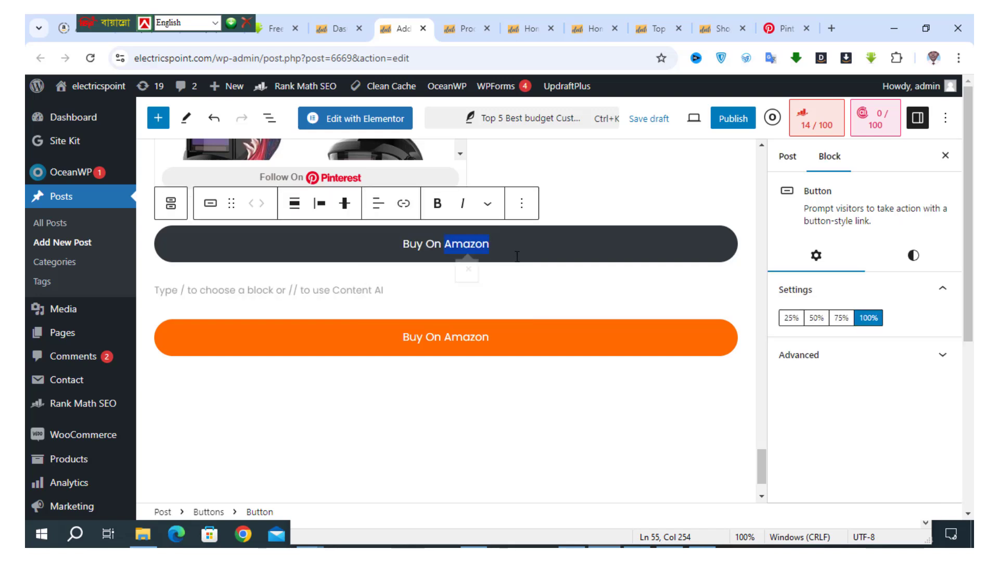
type("Shop")
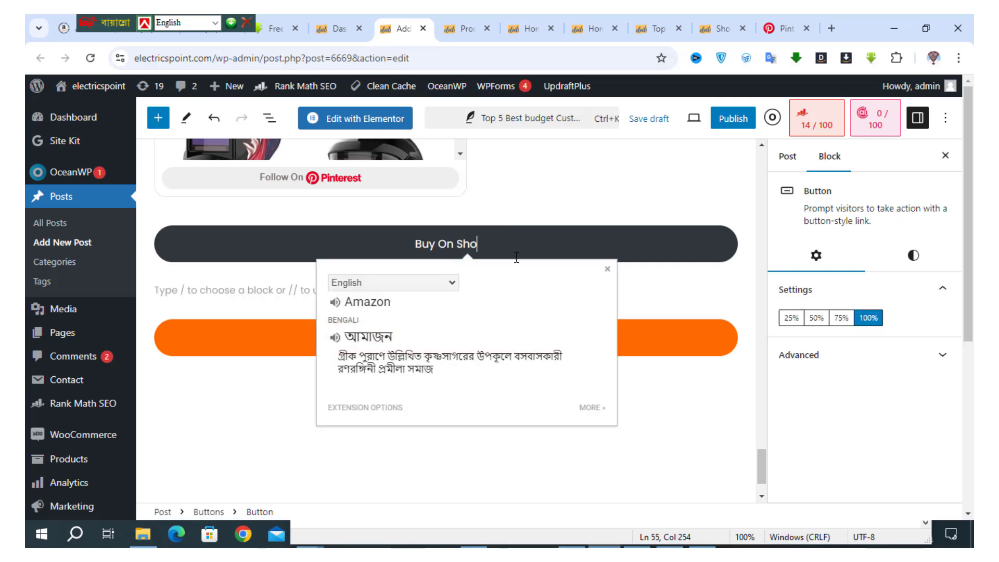
left_click(697, 238)
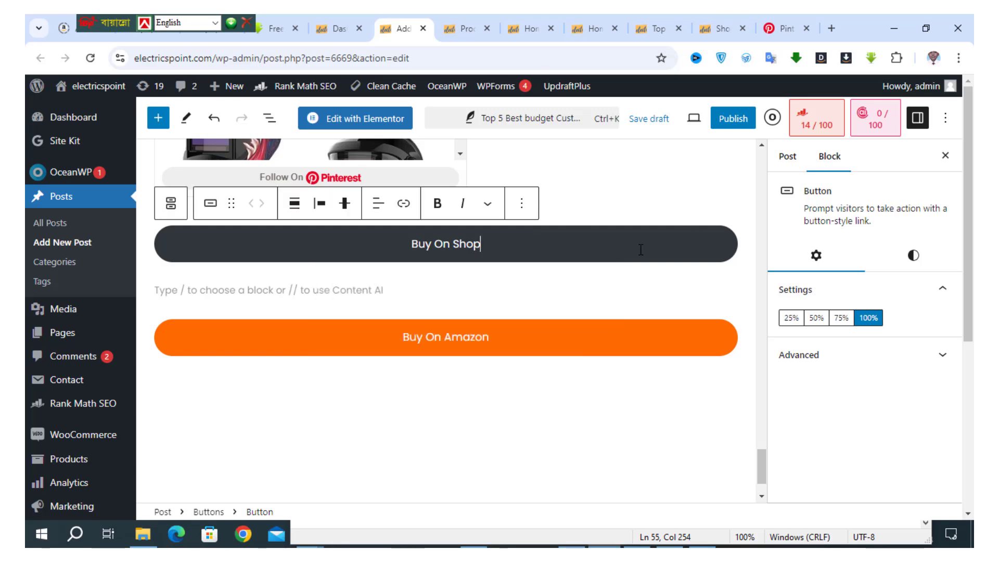
scroll(580, 285, "up", 5)
scroll(450, 312, "up", 5)
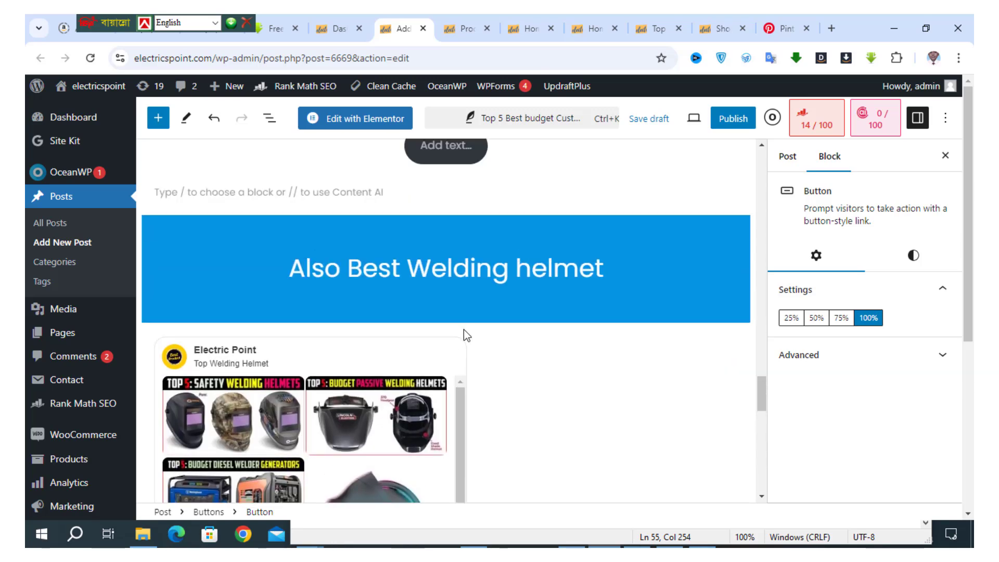
scroll(460, 336, "down", 5)
scroll(444, 349, "up", 10)
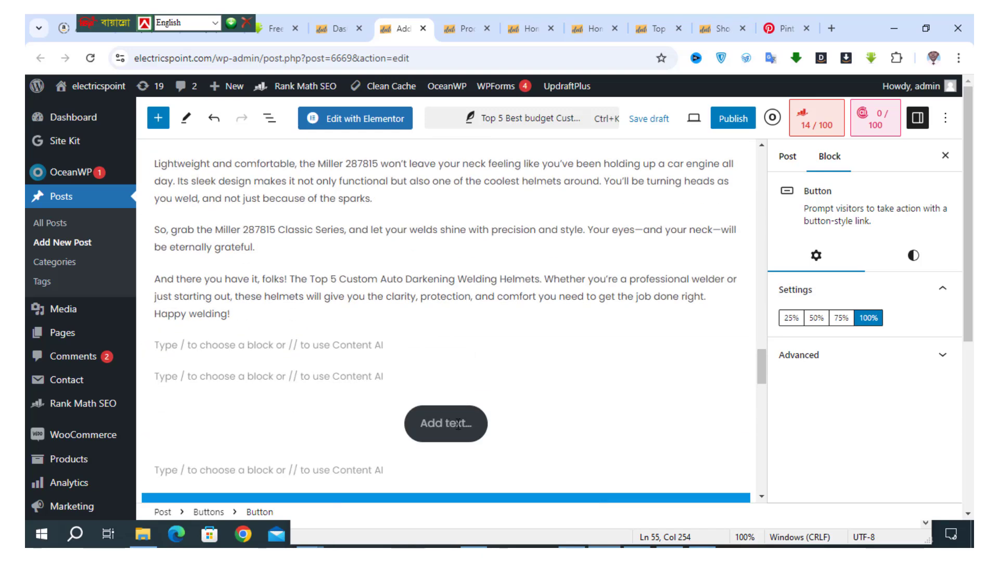
Step: Paste the label "Buy On Amazon" into the empty buttons ending the Number 5 and Number 4 helmet sections
key("ctrl+v")
scroll(458, 405, "up", 8)
left_click(455, 292)
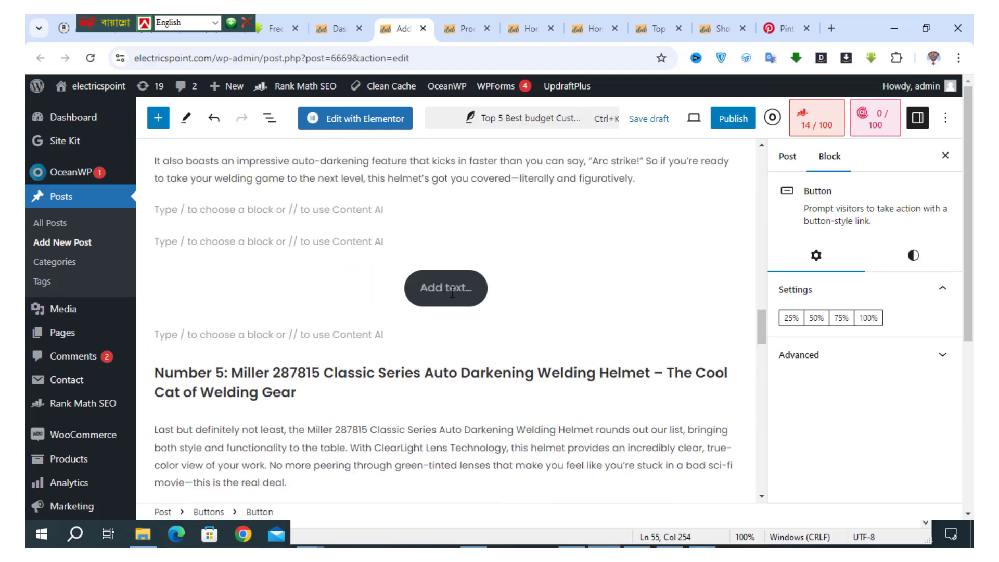
key("ctrl+v")
scroll(468, 312, "up", 10)
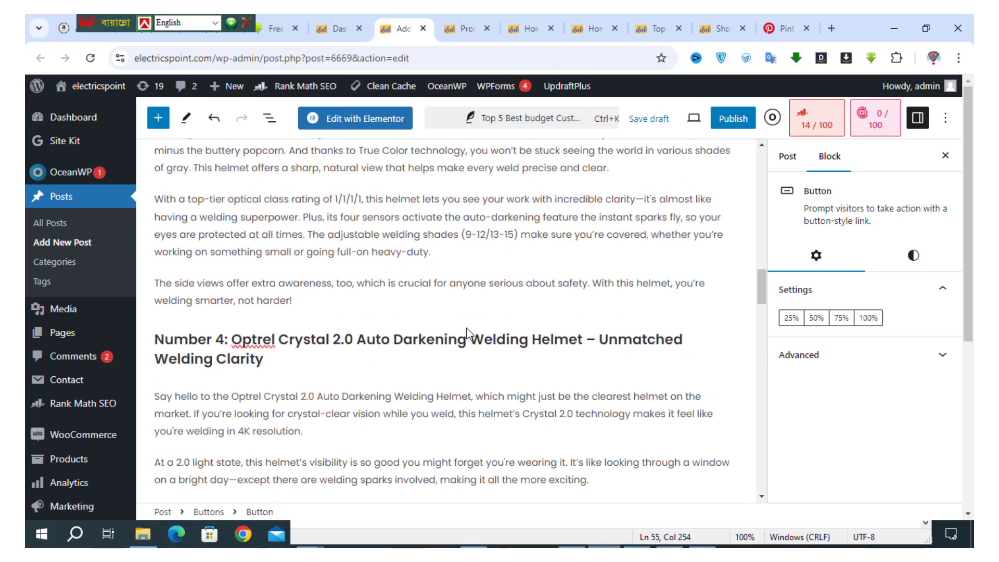
Step: Paste the label "Buy On Amazon" into the first of the two buttons ending the Number 2 and Number 1 sections
scroll(466, 338, "up", 5)
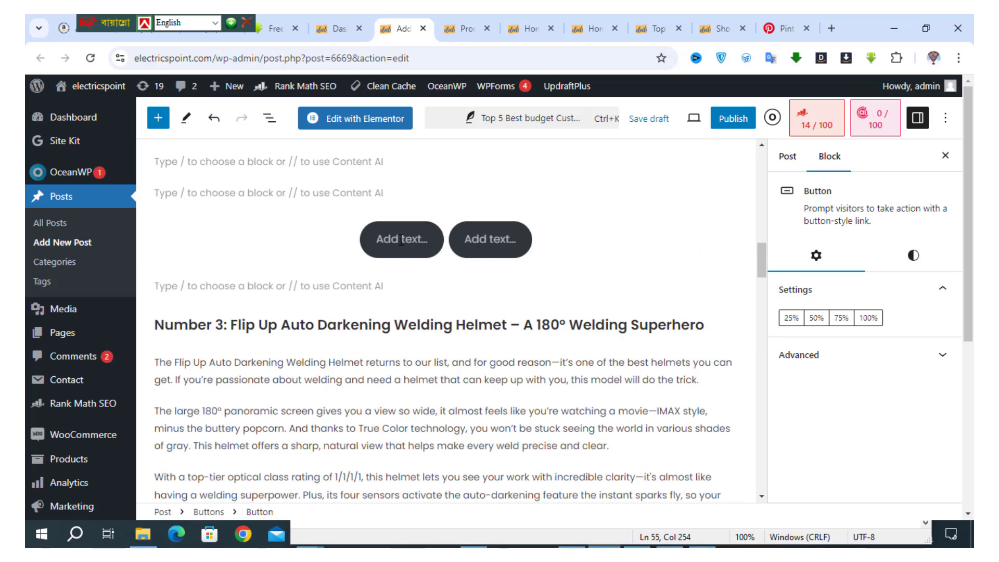
left_click(421, 253)
key("ctrl+v")
scroll(453, 308, "up", 10)
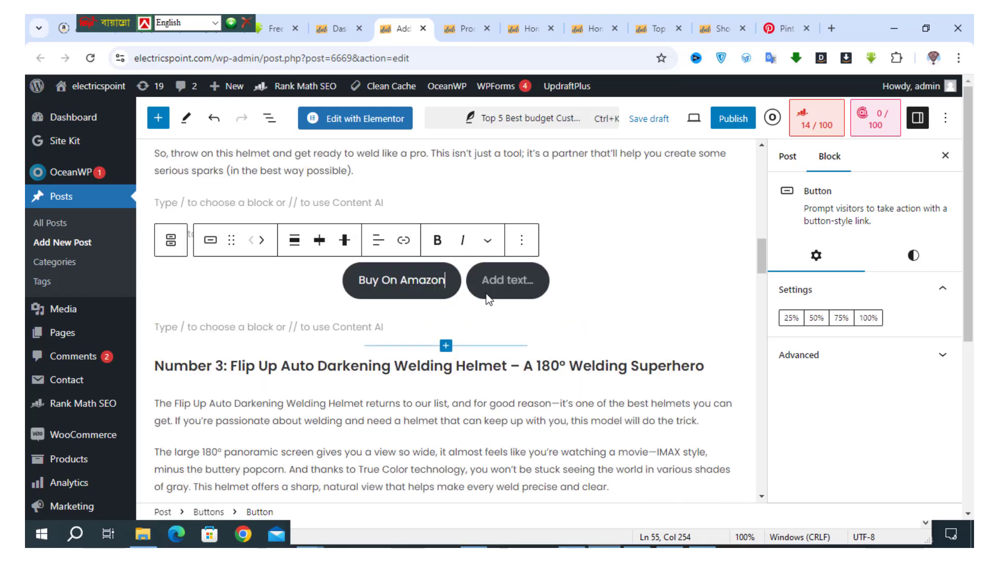
scroll(402, 315, "up", 3)
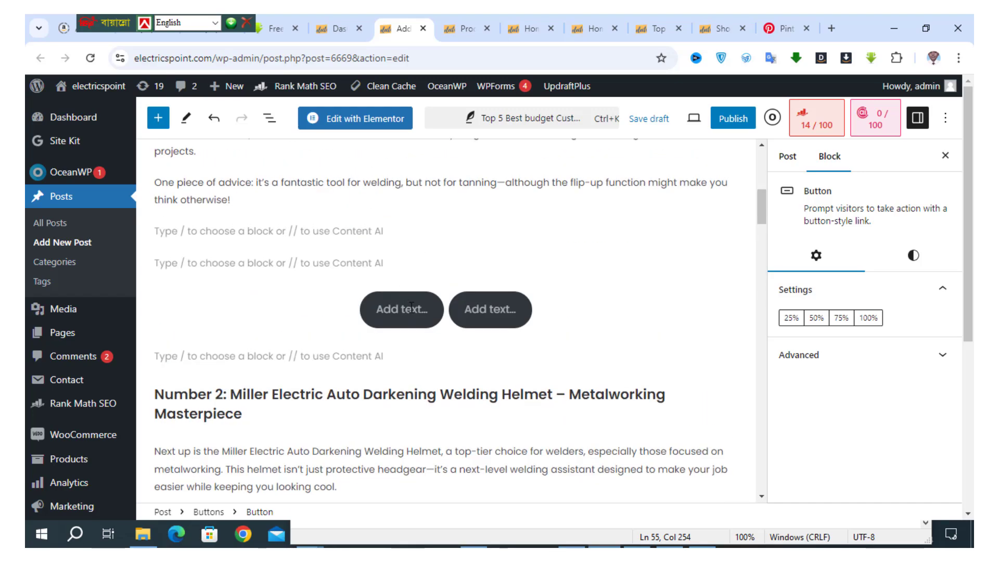
left_click(411, 307)
key("ctrl+v")
scroll(441, 344, "up", 10)
scroll(440, 345, "down", 5)
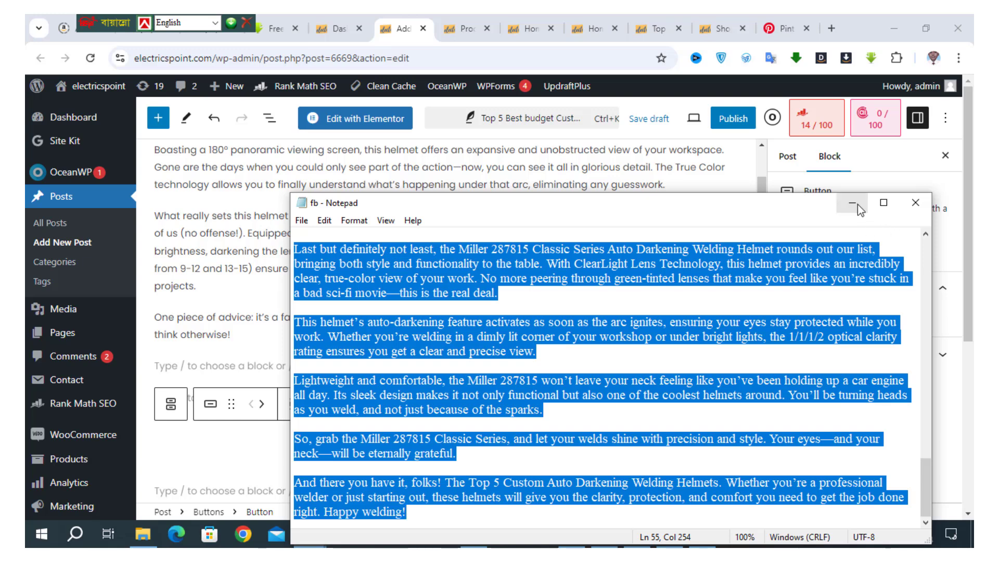
left_click(833, 204)
mouse_move(310, 535)
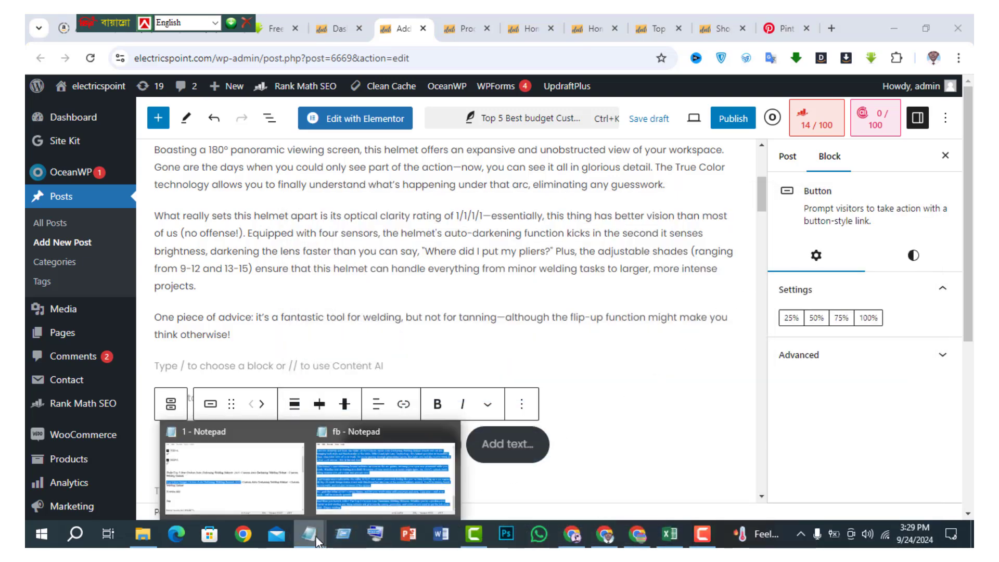
left_click(263, 508)
scroll(454, 302, "down", 5)
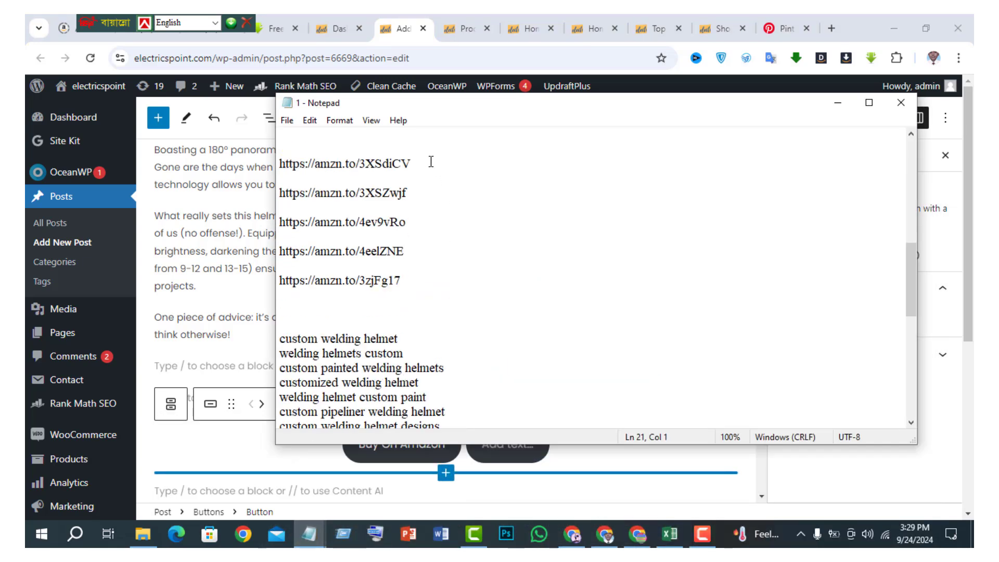
left_click(409, 163)
left_click_drag(408, 163, 284, 161)
right_click(305, 162)
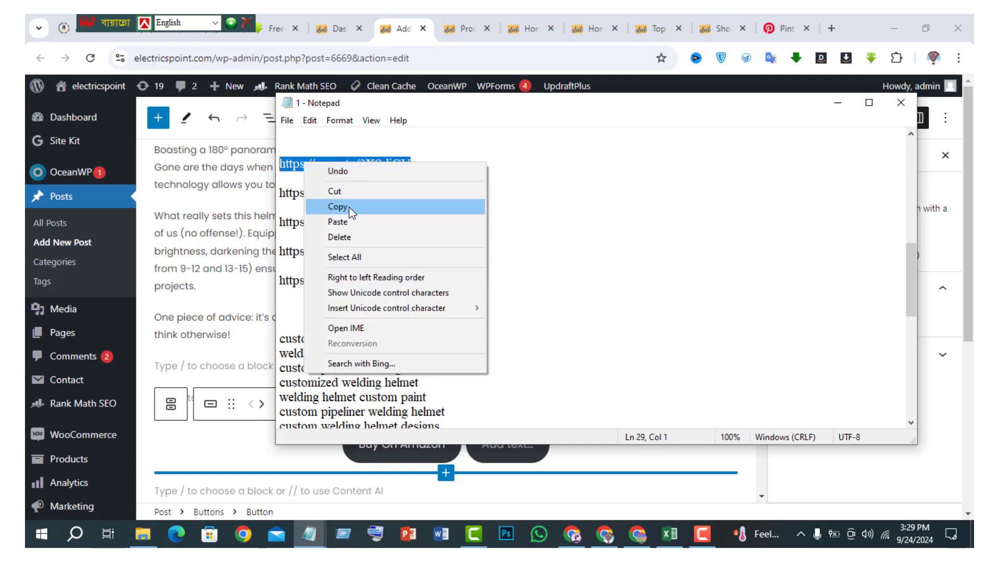
left_click(349, 208)
left_click(837, 103)
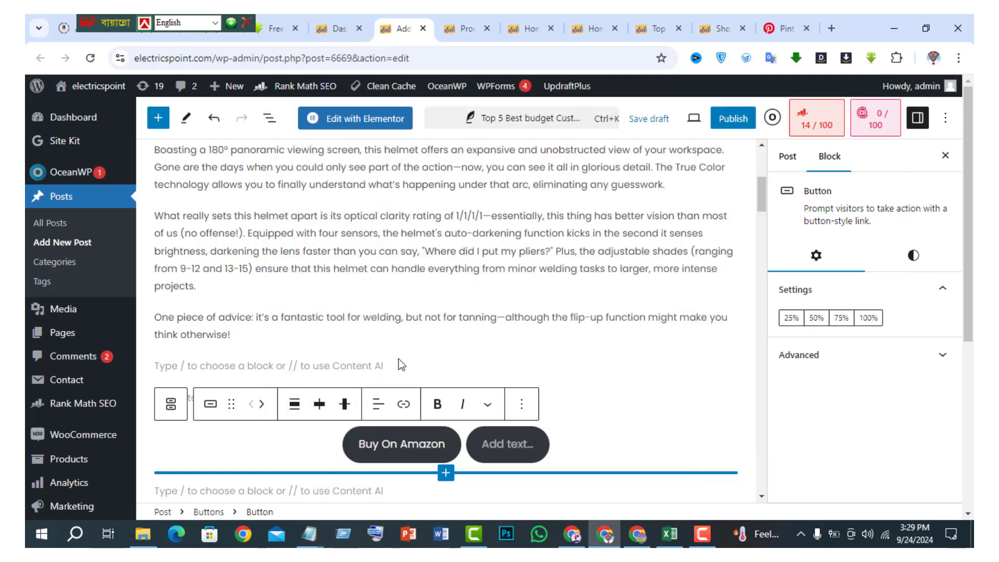
left_click(403, 403)
key("ctrl+v")
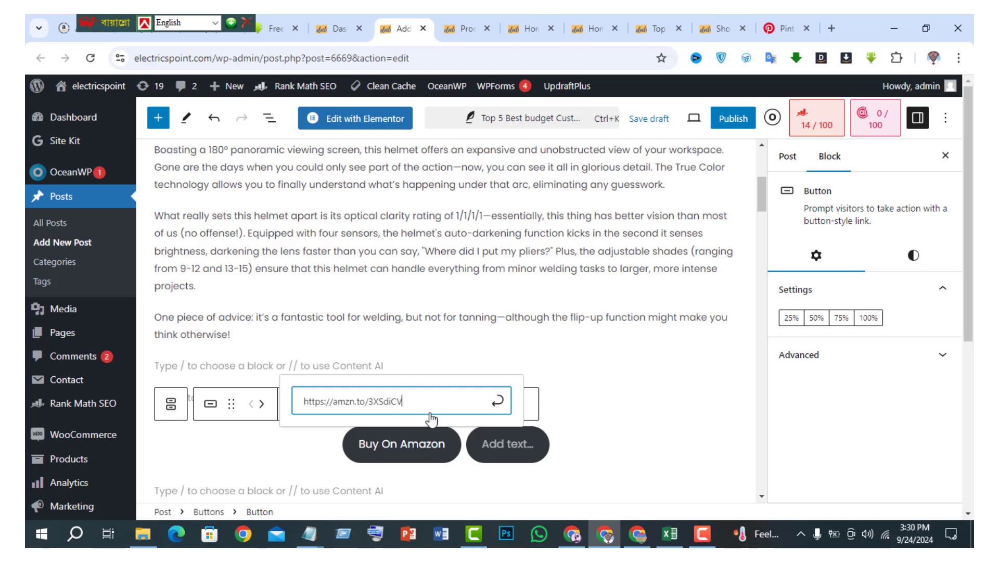
left_click(514, 410)
scroll(560, 464, "down", 10)
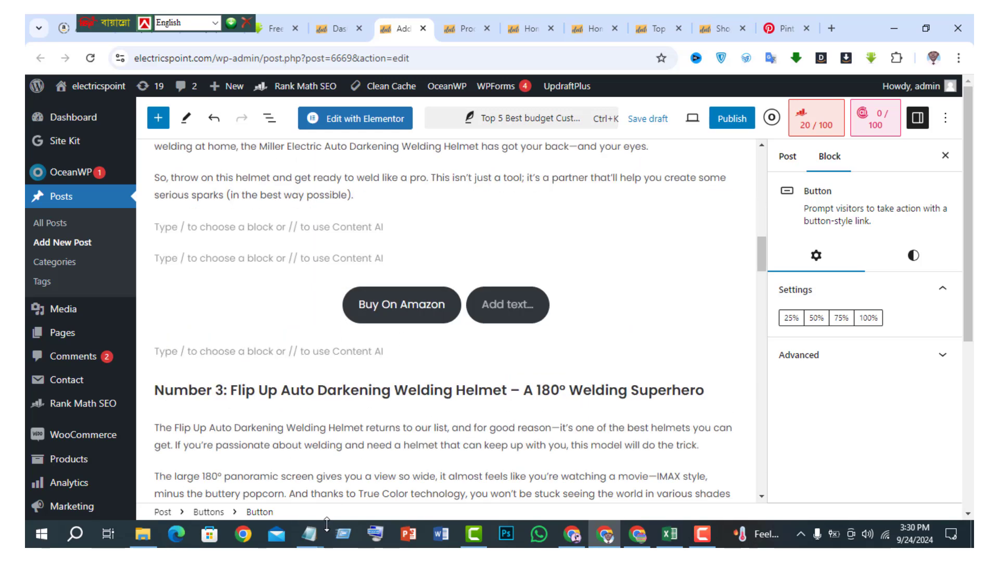
mouse_move(309, 534)
left_click(245, 515)
left_click_drag(406, 193, 280, 194)
right_click(311, 189)
left_click(333, 238)
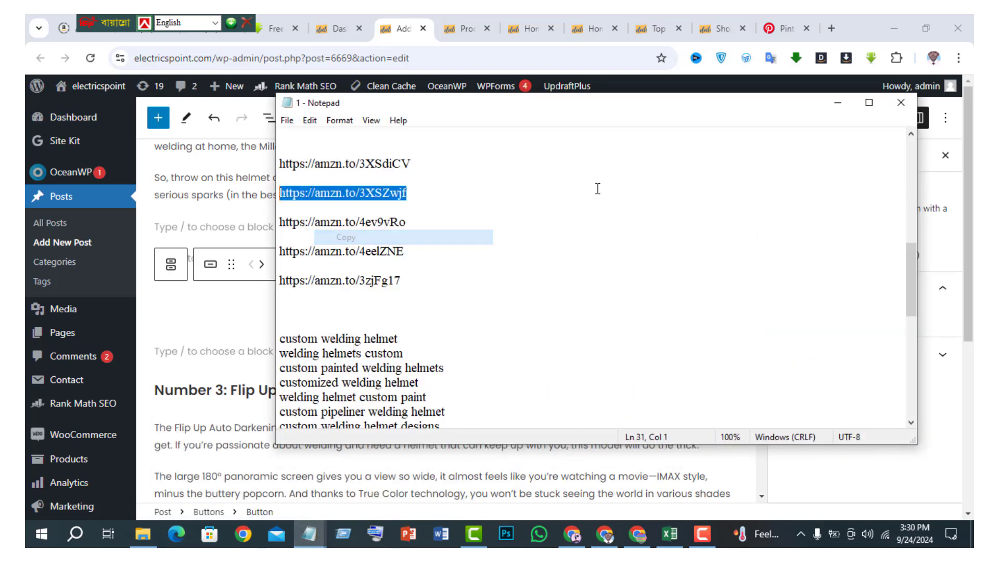
left_click(837, 103)
left_click(403, 264)
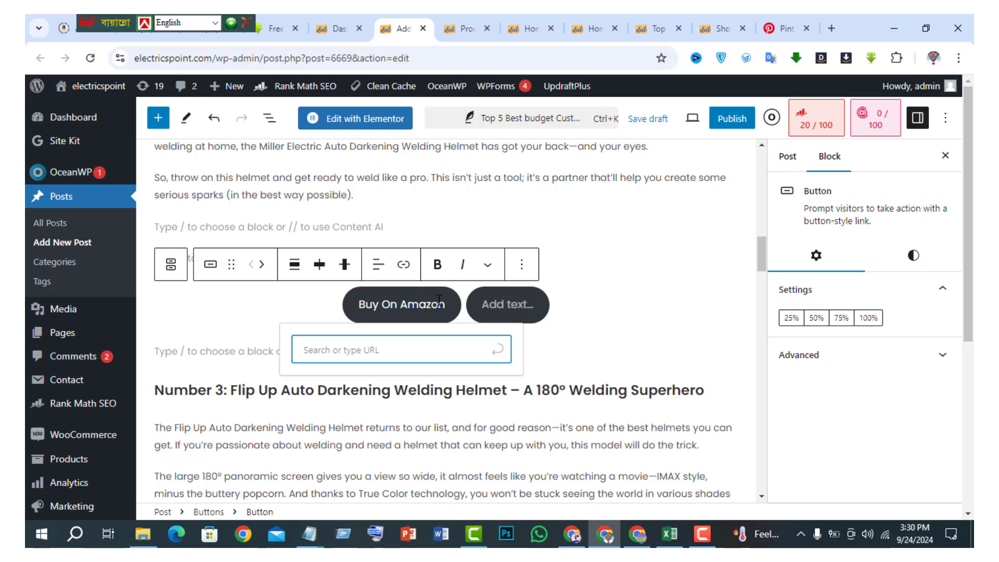
key("ctrl+v")
left_click(501, 403)
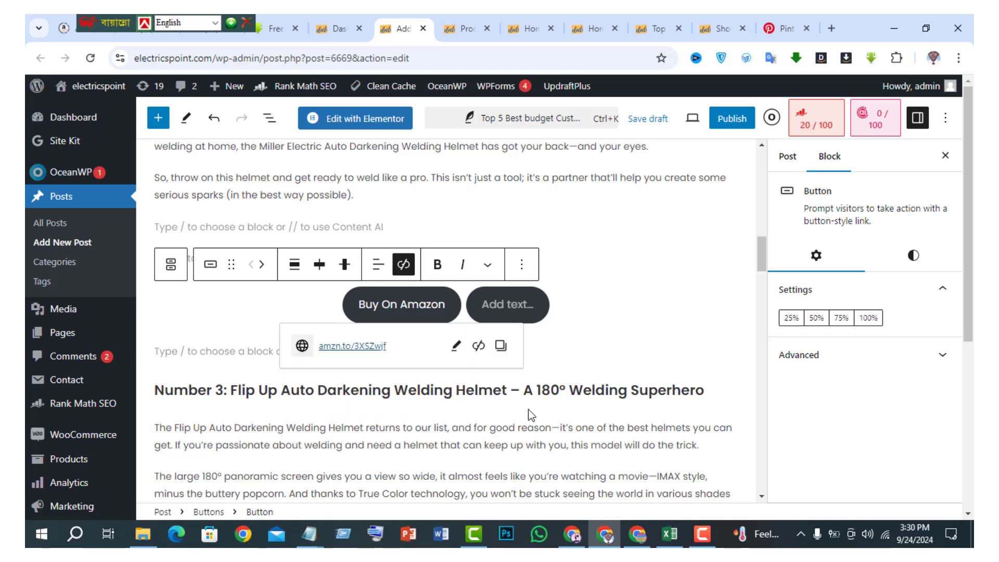
scroll(406, 374, "down", 6)
scroll(402, 373, "down", 5)
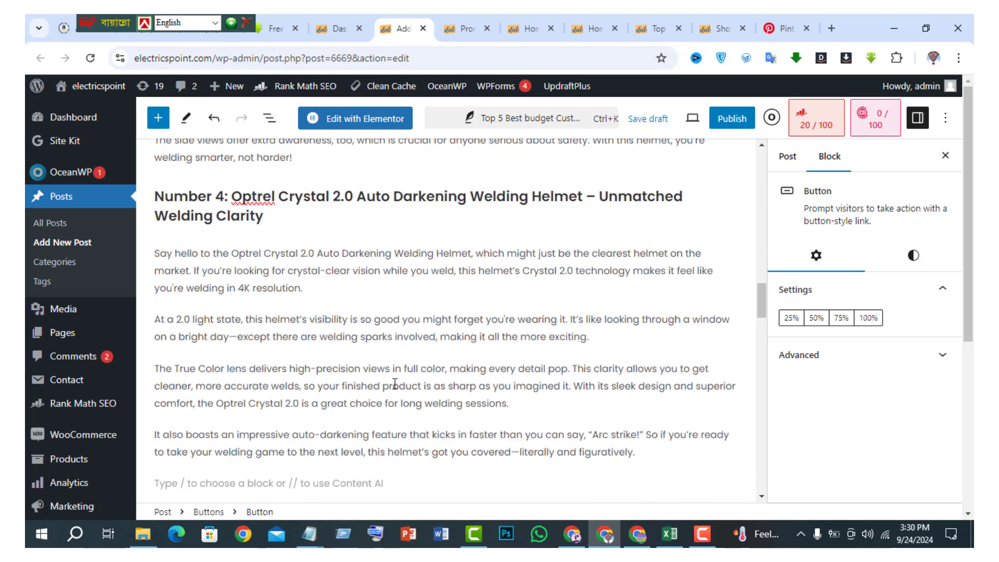
left_click(383, 481)
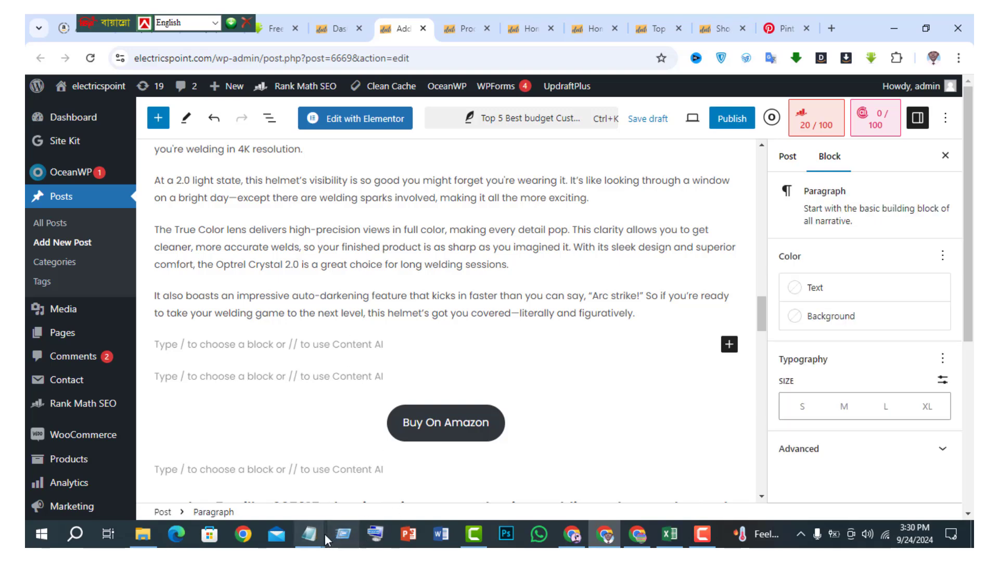
mouse_move(315, 530)
left_click(254, 477)
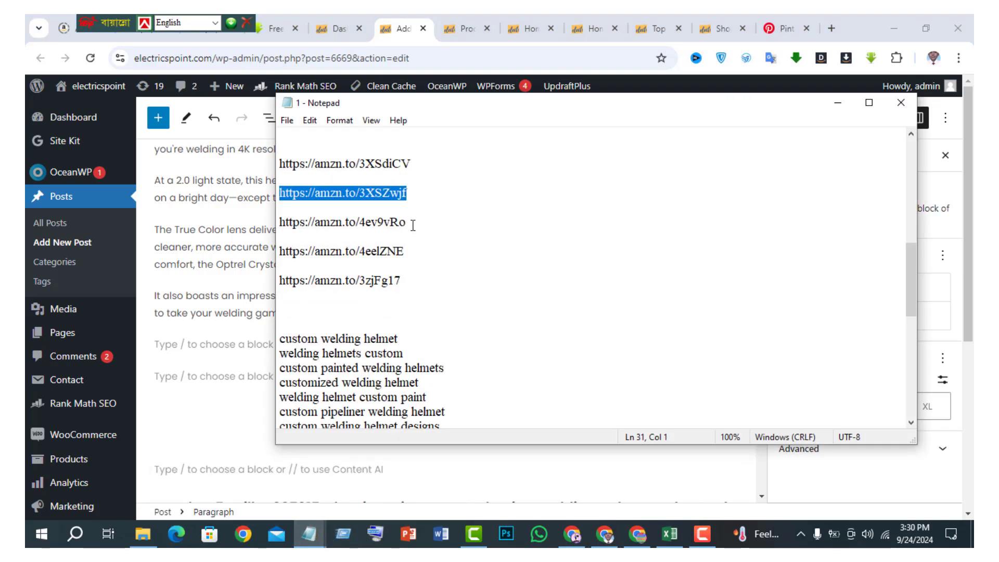
left_click_drag(412, 224, 289, 222)
right_click(325, 222)
left_click(343, 264)
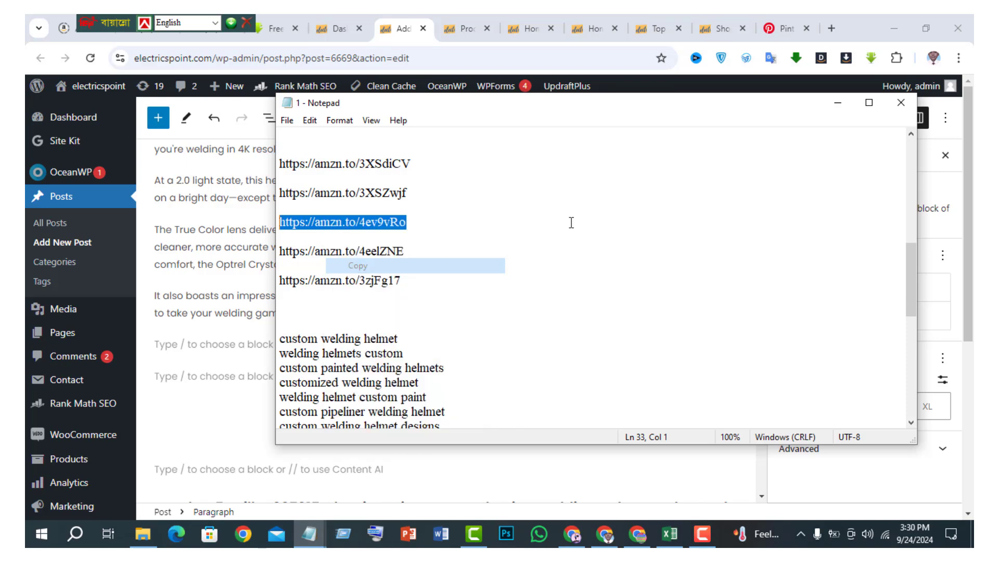
left_click(837, 103)
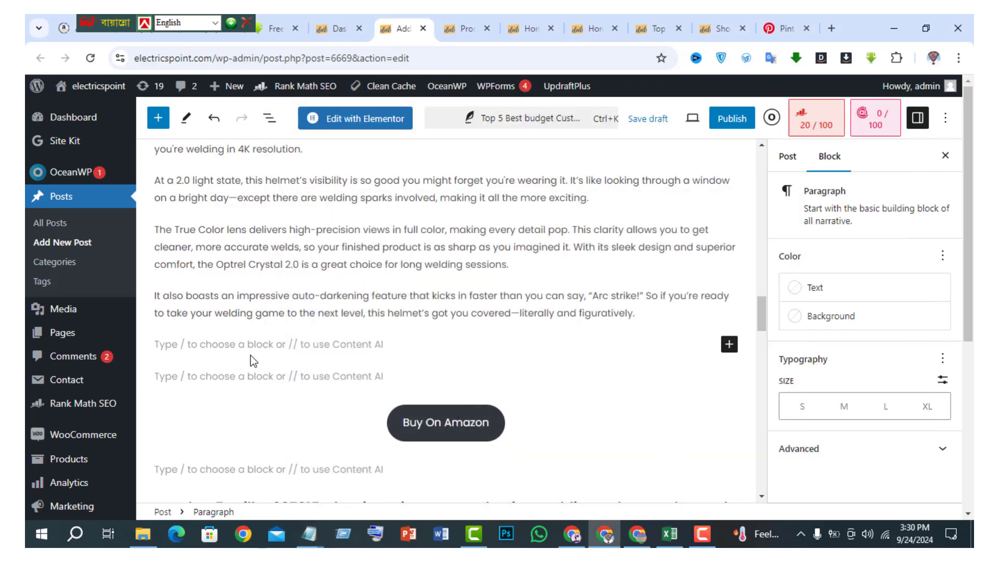
left_click(729, 345)
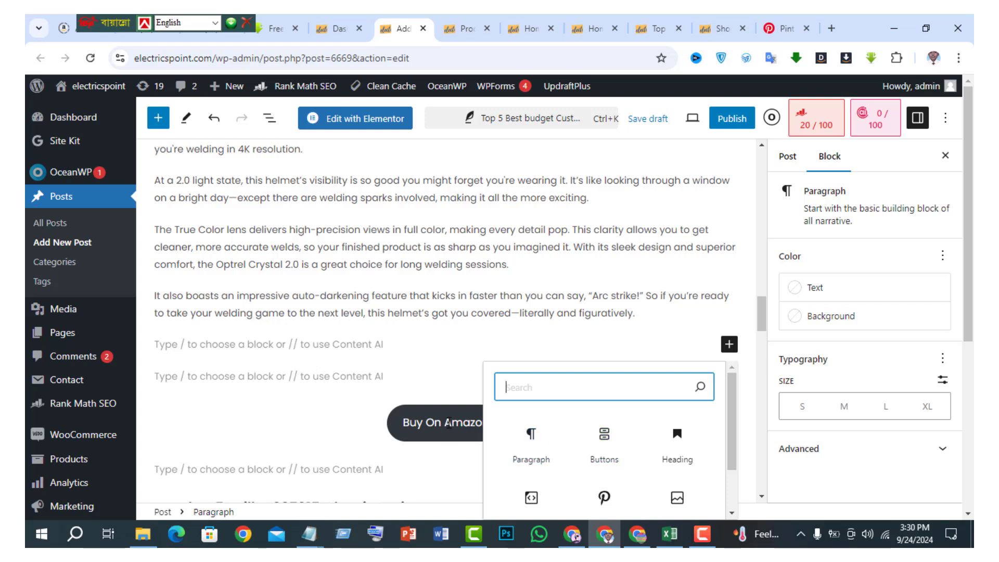
left_click(477, 418)
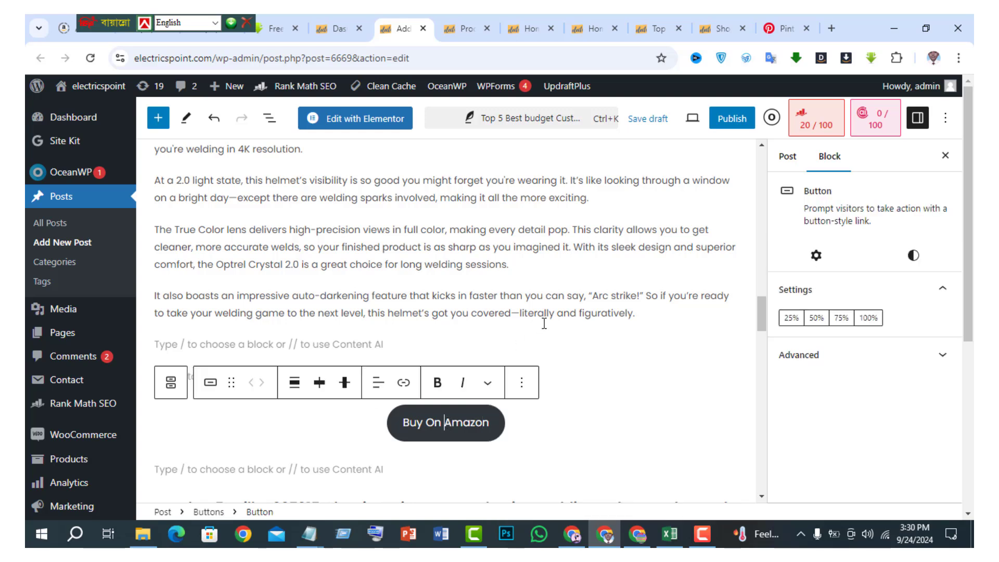
left_click(403, 382)
key("ctrl+v")
scroll(569, 489, "down", 1)
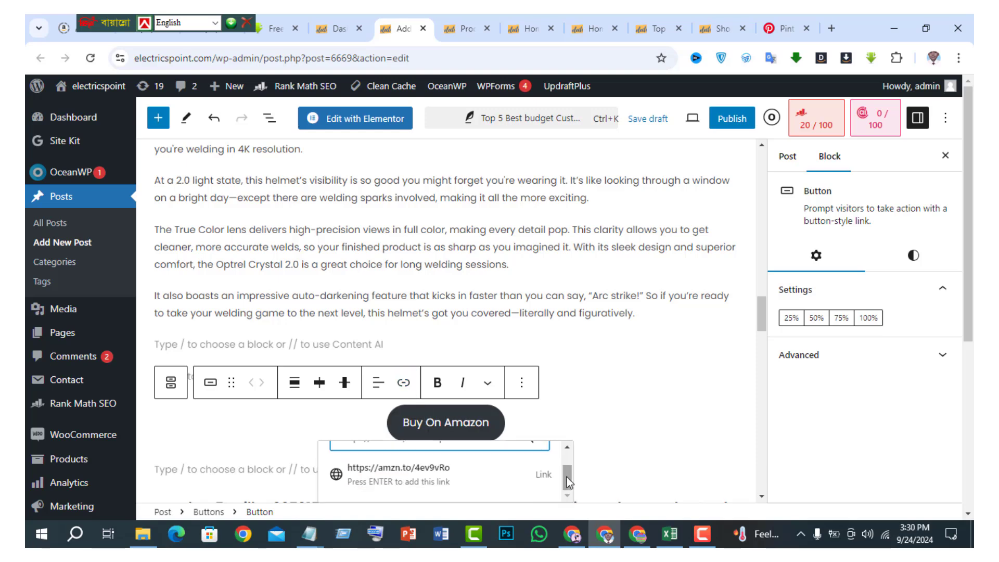
left_click(547, 483)
Step: Check the Buy On Amazon buttons and their links in the Number 3 to Number 5 sections against the Notepad list
scroll(582, 401, "down", 10)
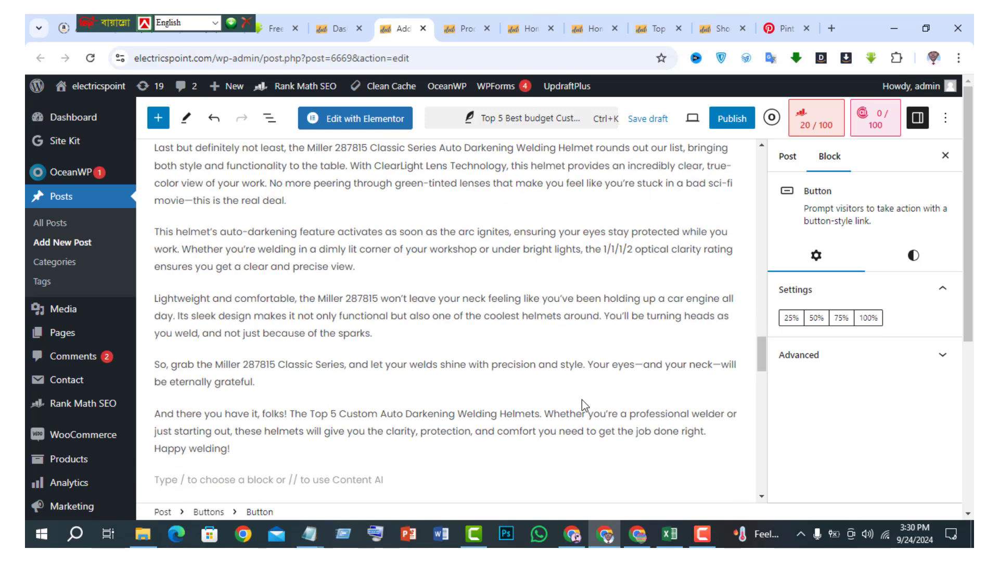
scroll(572, 390, "up", 3)
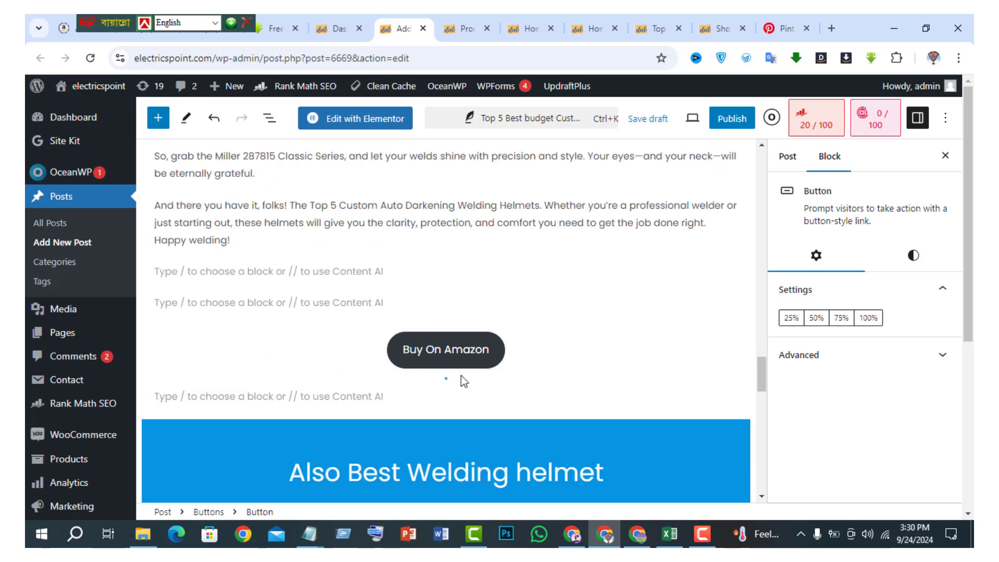
scroll(461, 385, "down", 7)
scroll(463, 386, "up", 5)
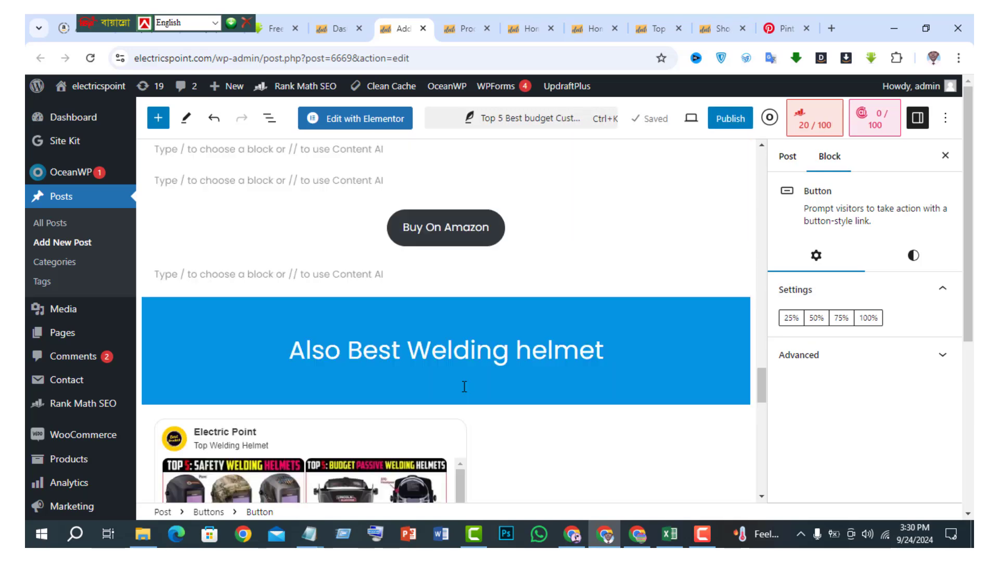
scroll(464, 386, "up", 2)
mouse_move(312, 533)
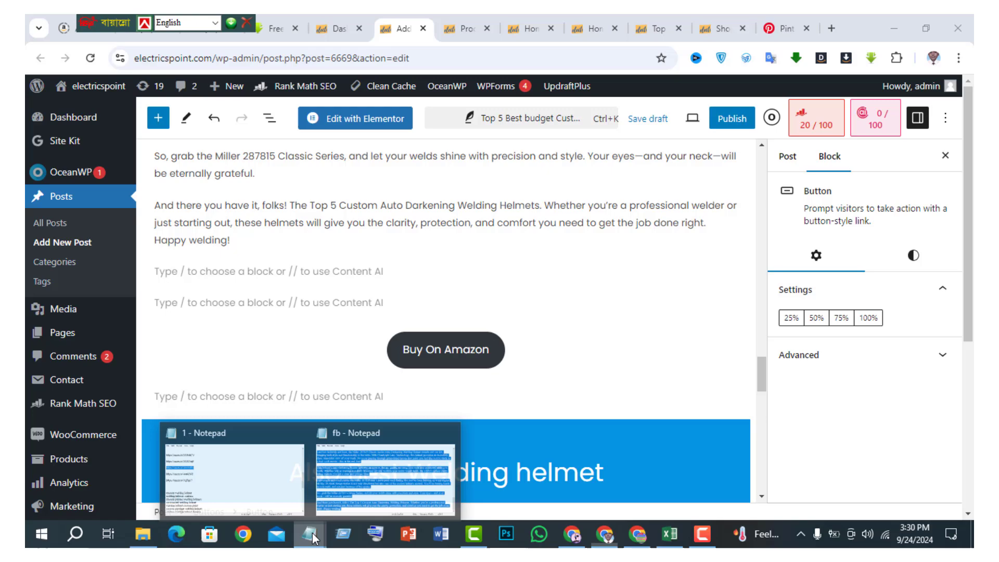
left_click(252, 498)
left_click(838, 102)
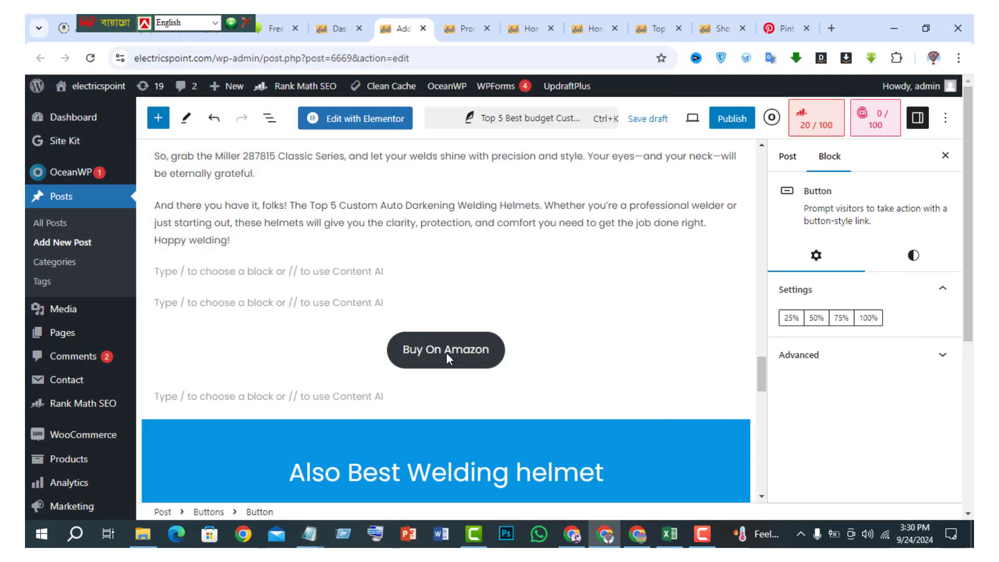
scroll(446, 357, "up", 2)
left_click(445, 430)
scroll(457, 370, "up", 4)
scroll(458, 370, "up", 8)
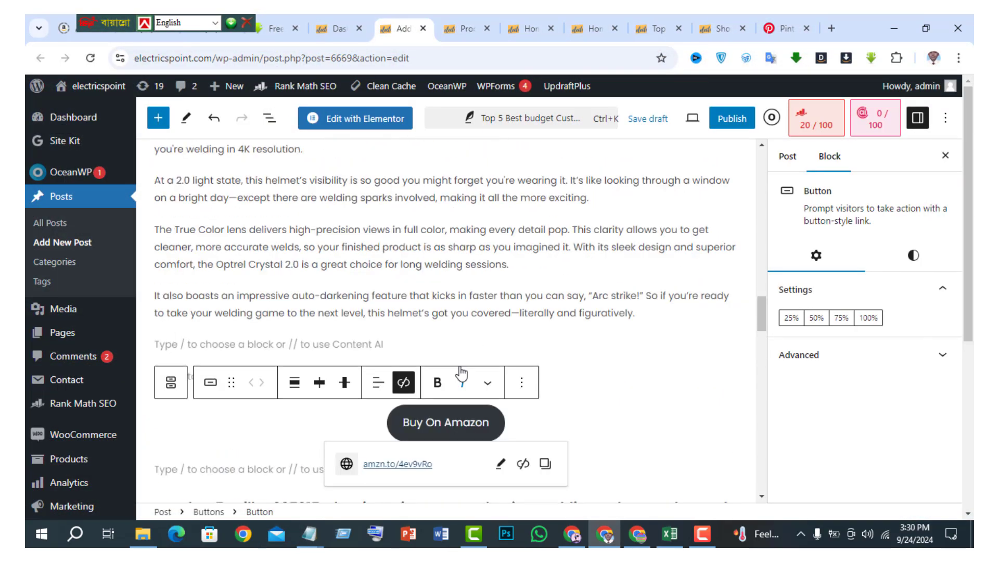
scroll(463, 372, "down", 2)
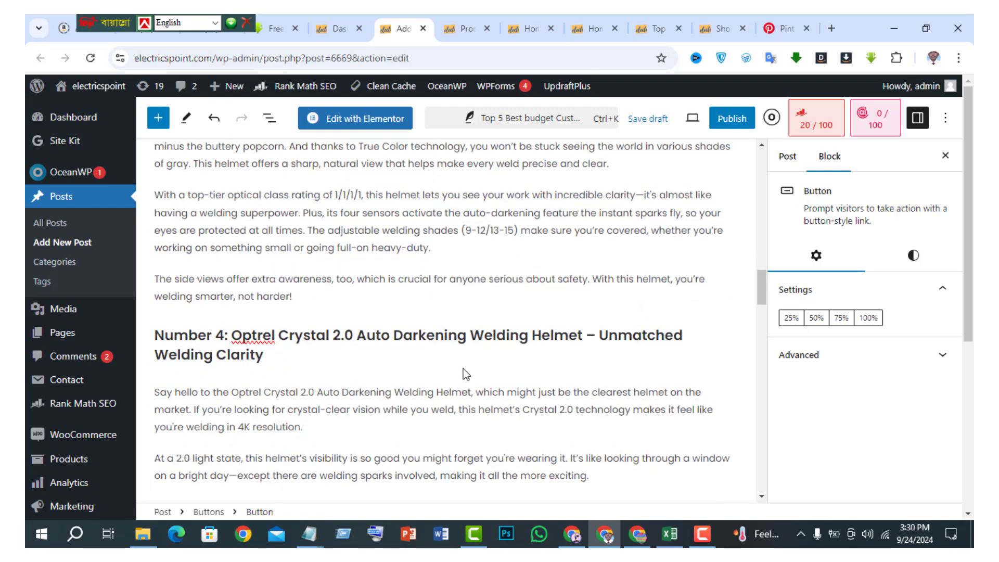
scroll(463, 369, "down", 6)
scroll(464, 369, "up", 9)
scroll(464, 370, "up", 1)
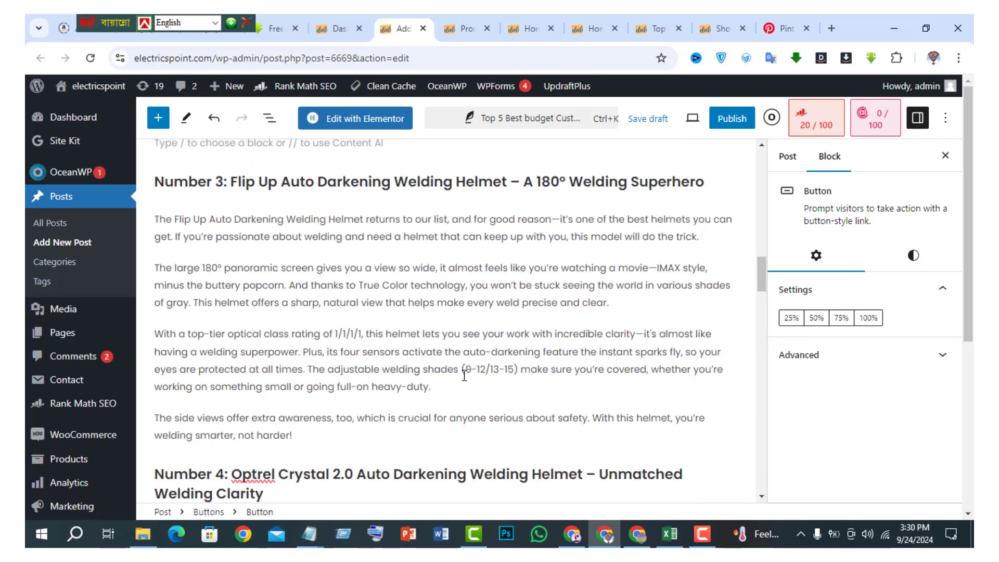
Step: Add four empty paragraphs after the Number 3 section's last paragraph and insert a Buttons block in the third one
left_click(313, 433)
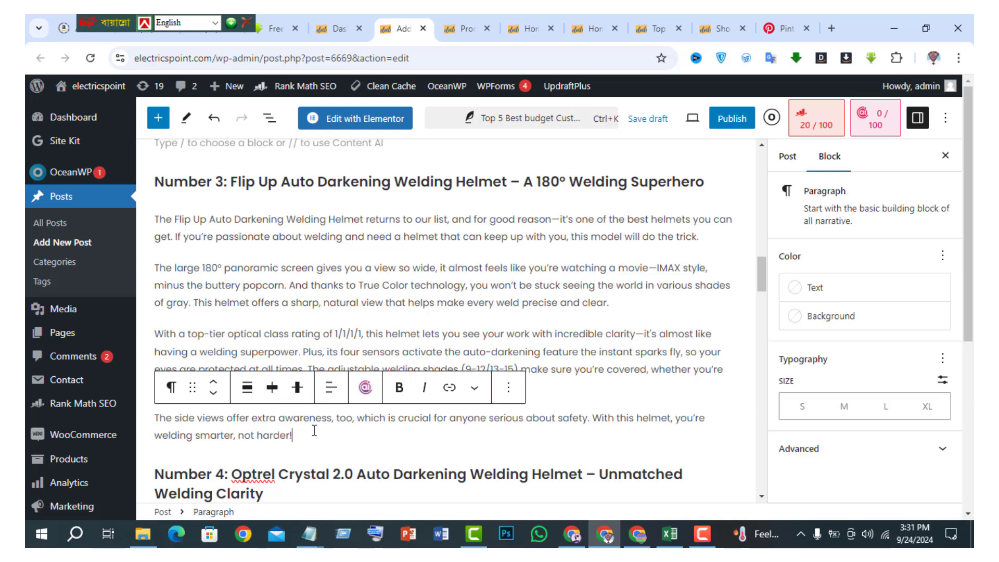
key("Return")
key("Return")
key("Return")
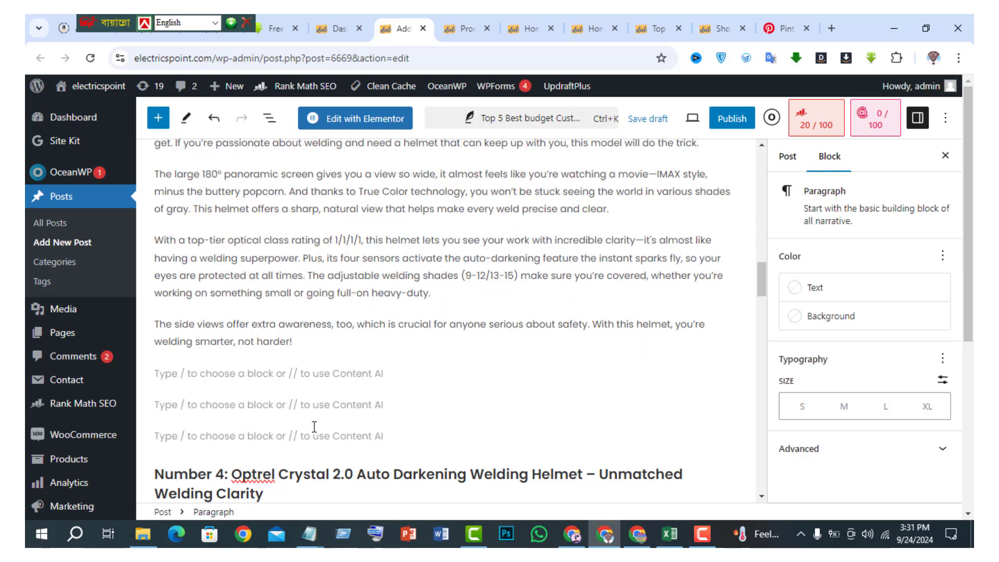
key("Return")
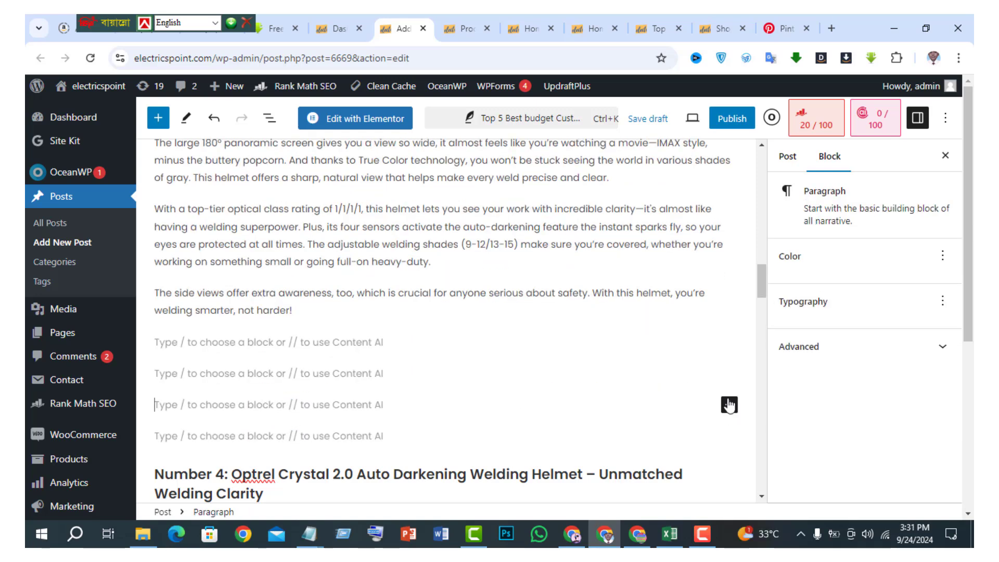
left_click(730, 404)
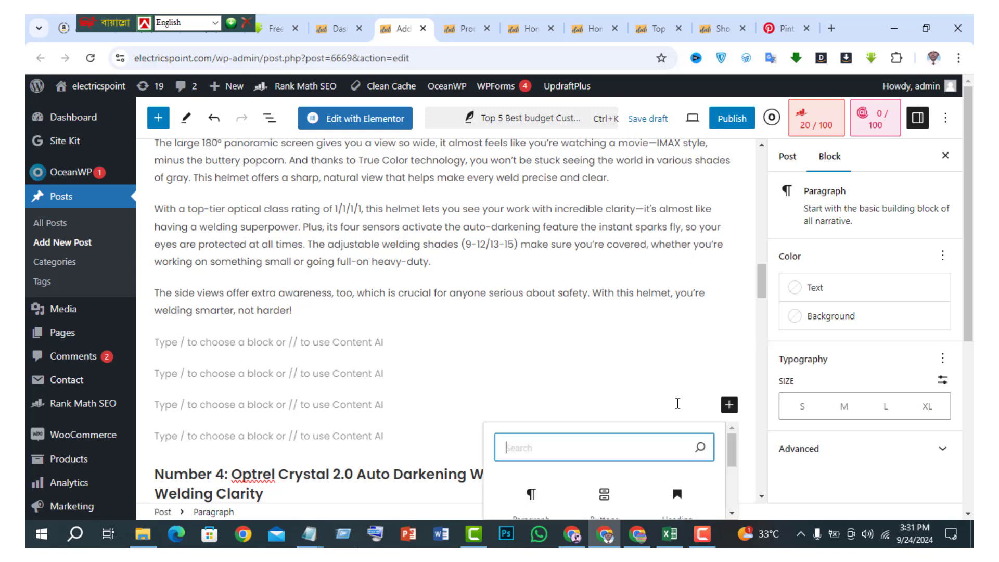
left_click_drag(607, 496, 569, 480)
left_click(604, 497)
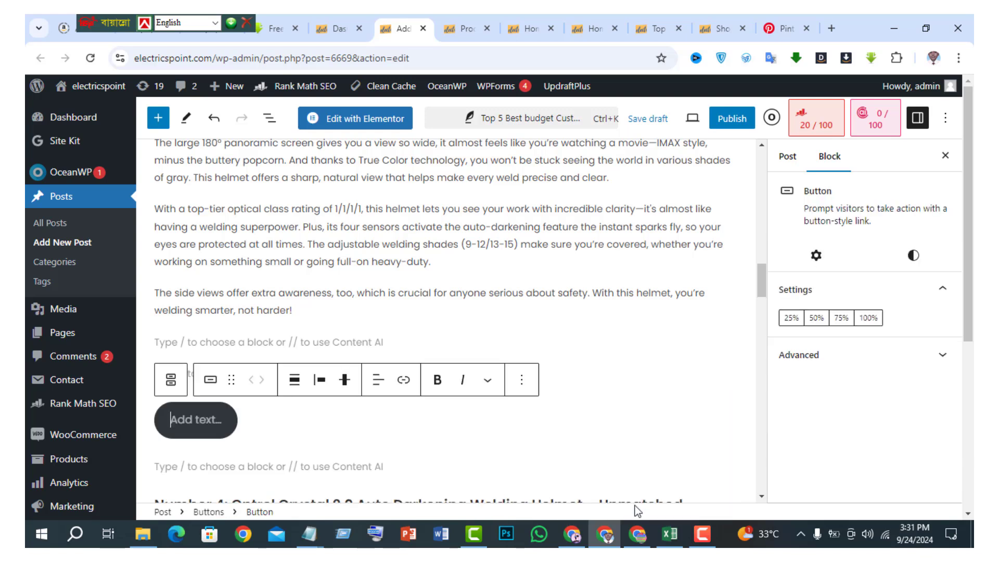
Step: Centre the new button in the Number 3 section and label it "Buy on Amazon"
left_click(319, 382)
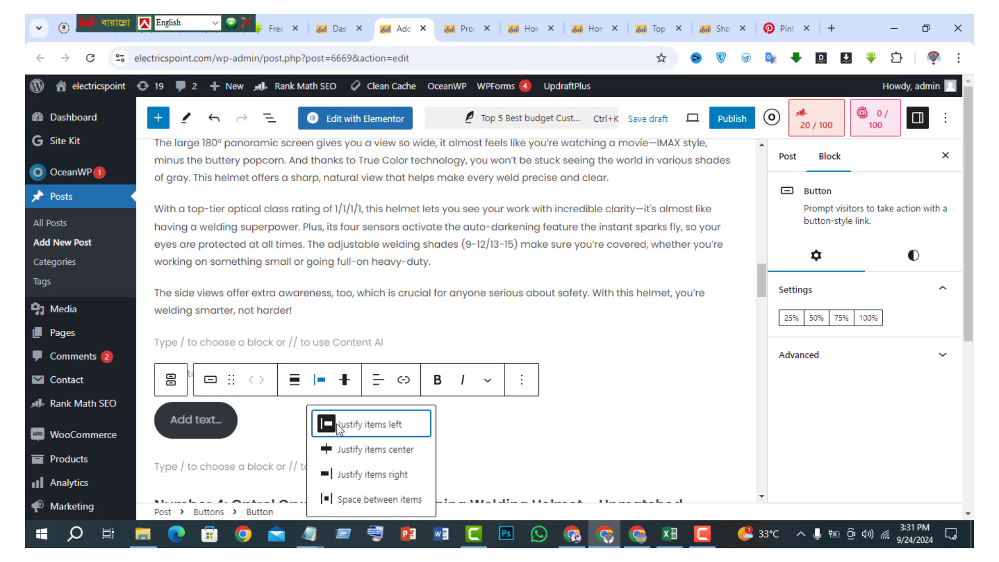
left_click(359, 473)
left_click(319, 380)
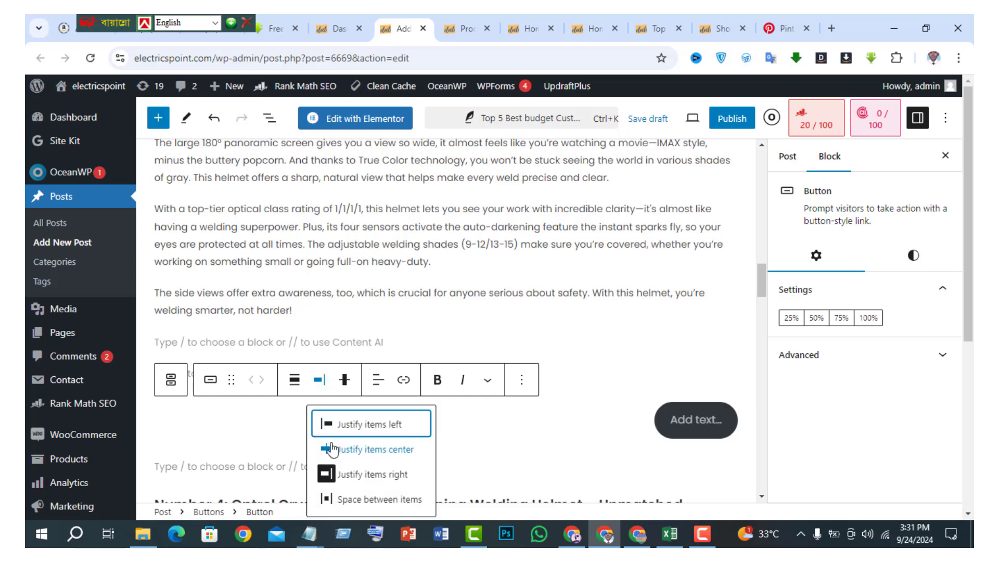
left_click(359, 442)
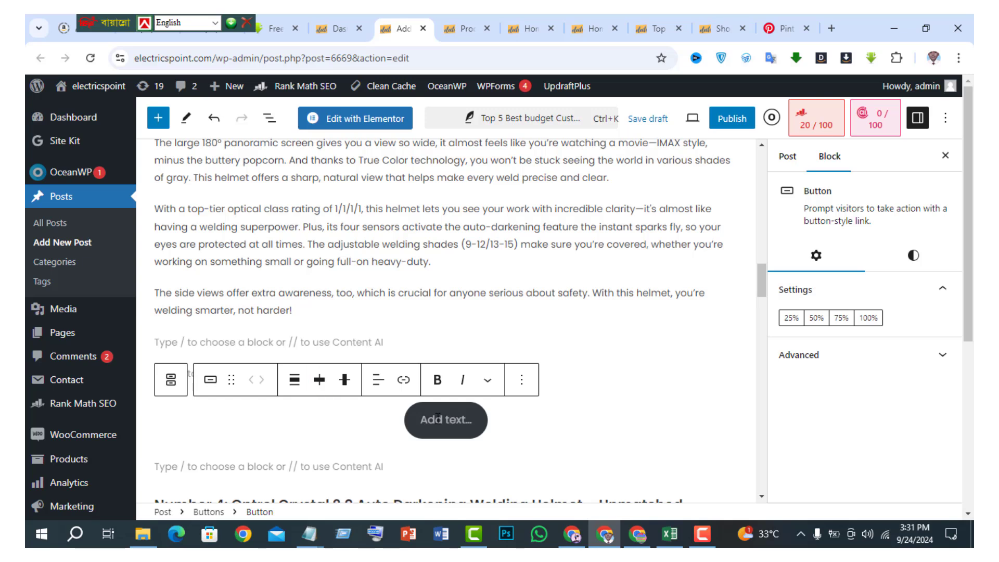
type("Buy")
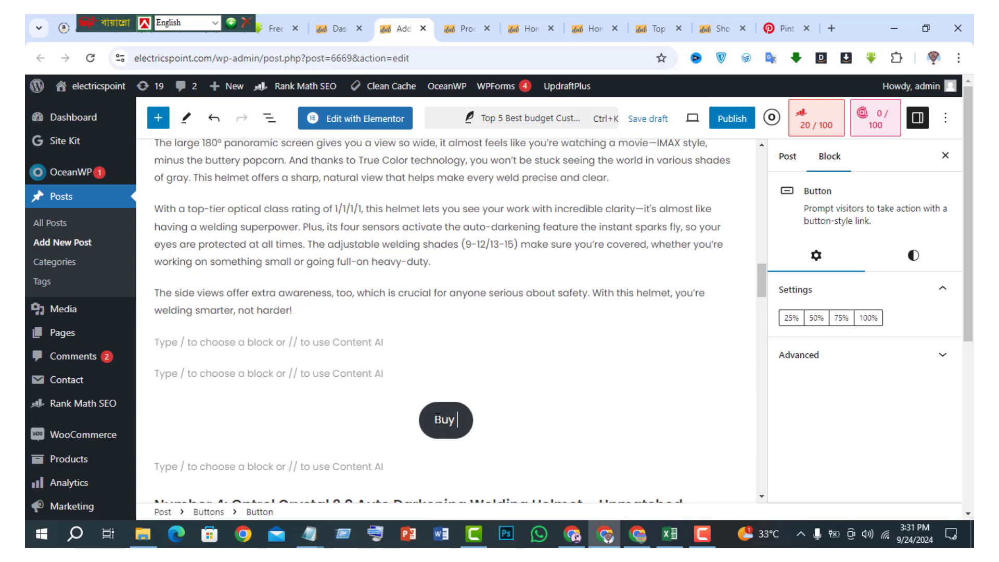
type(" on Am")
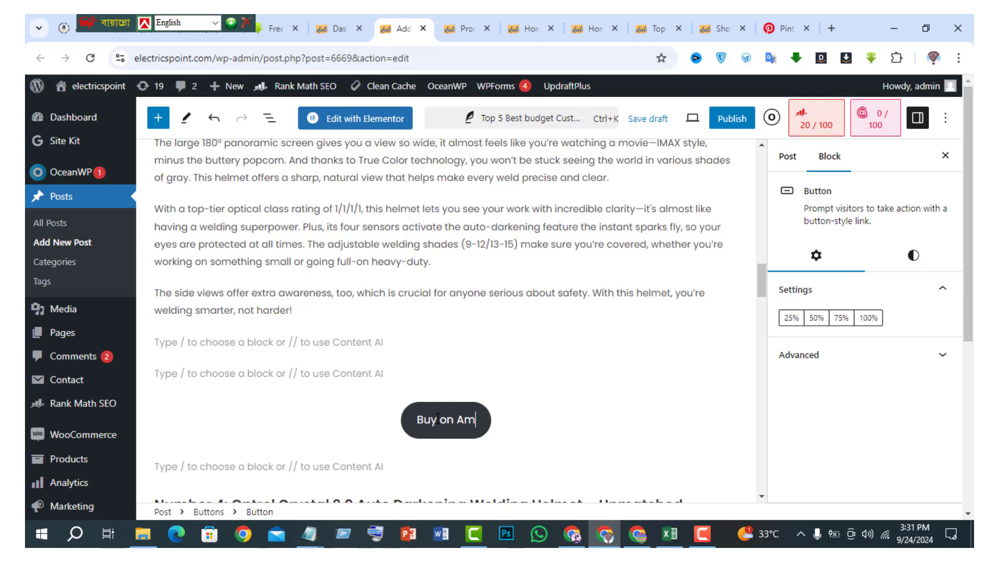
type("azon")
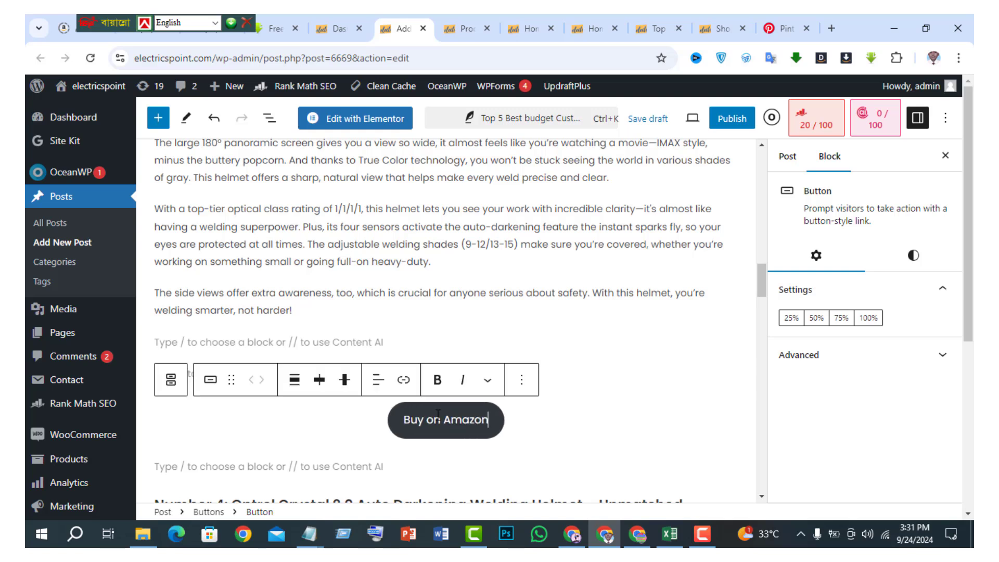
left_click(405, 380)
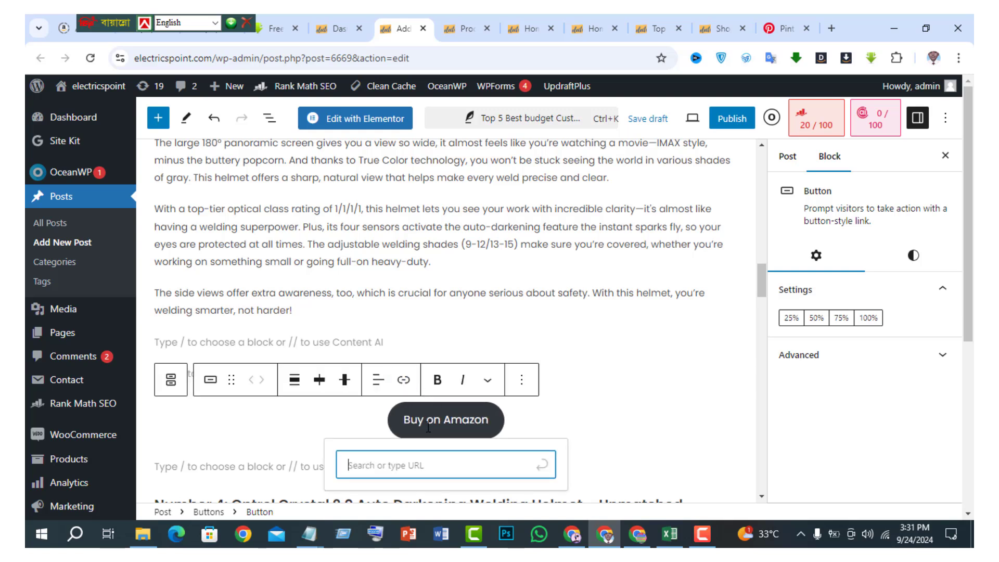
type("https://amzn.to/4ev9vRo")
key("Return")
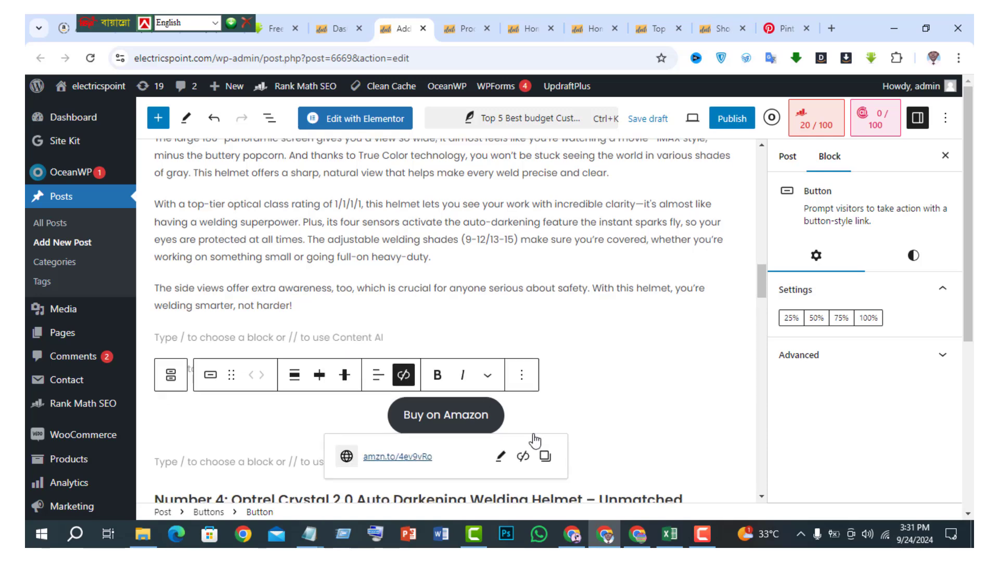
Step: Remove the existing link from the Number 4 section's Buy On Amazon button
scroll(535, 441, "down", 10)
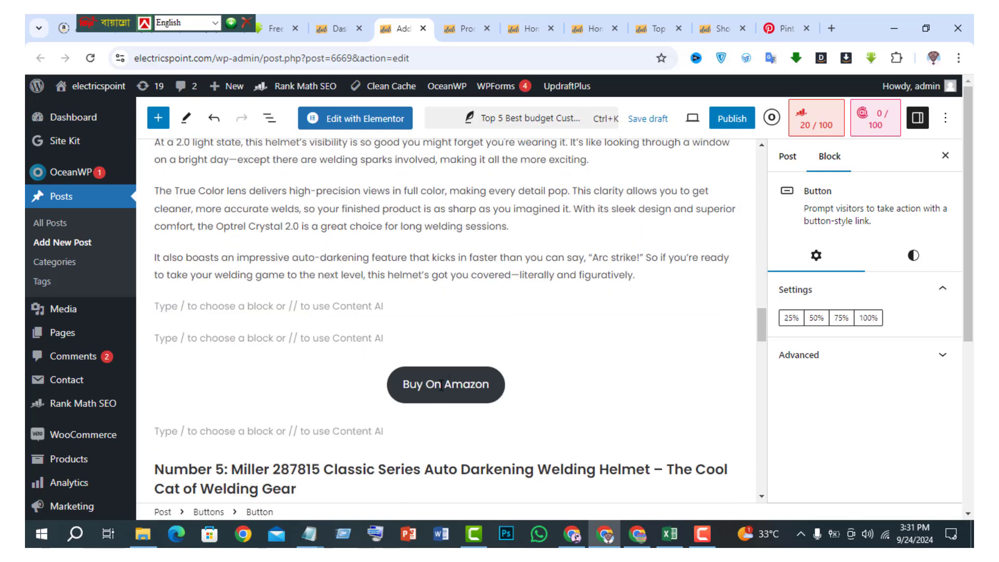
left_click(441, 385)
left_click(470, 346)
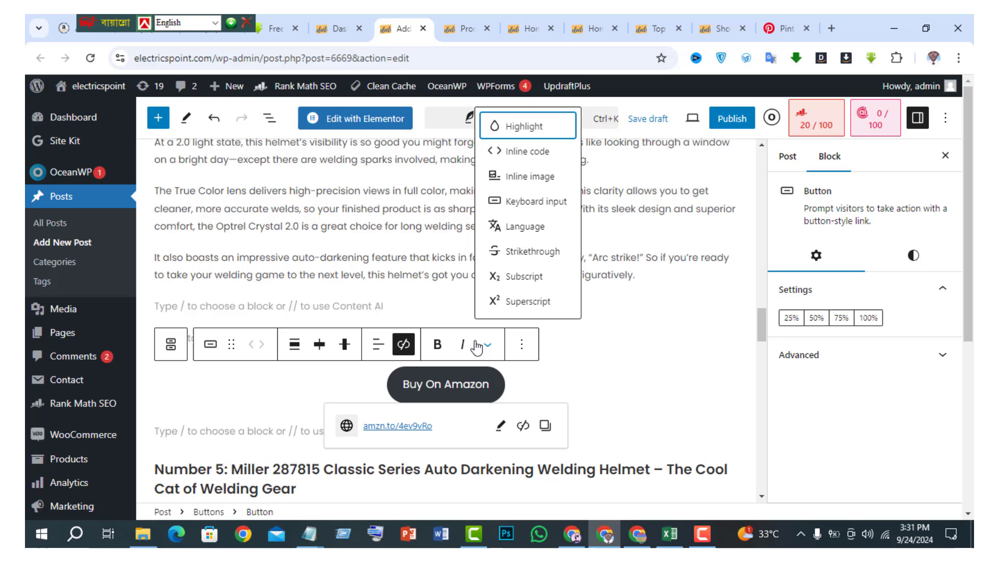
left_click(405, 345)
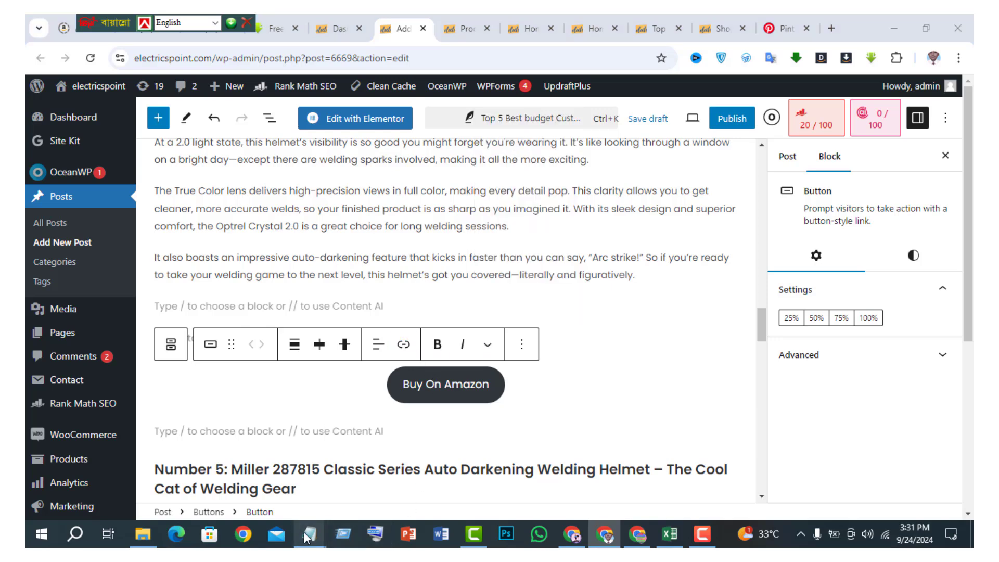
mouse_move(309, 533)
left_click(253, 483)
left_click_drag(411, 251, 271, 254)
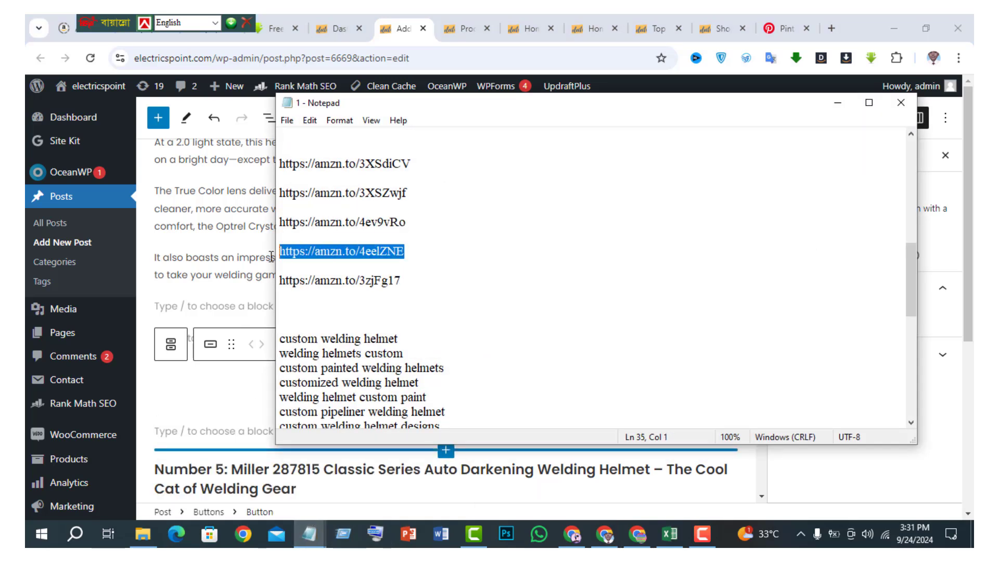
right_click(323, 251)
left_click(364, 295)
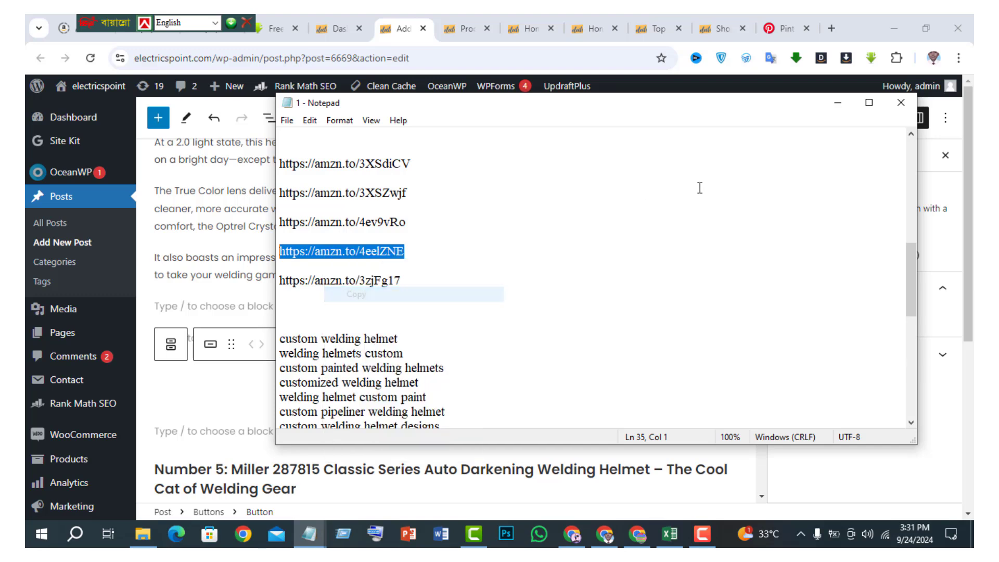
left_click(835, 104)
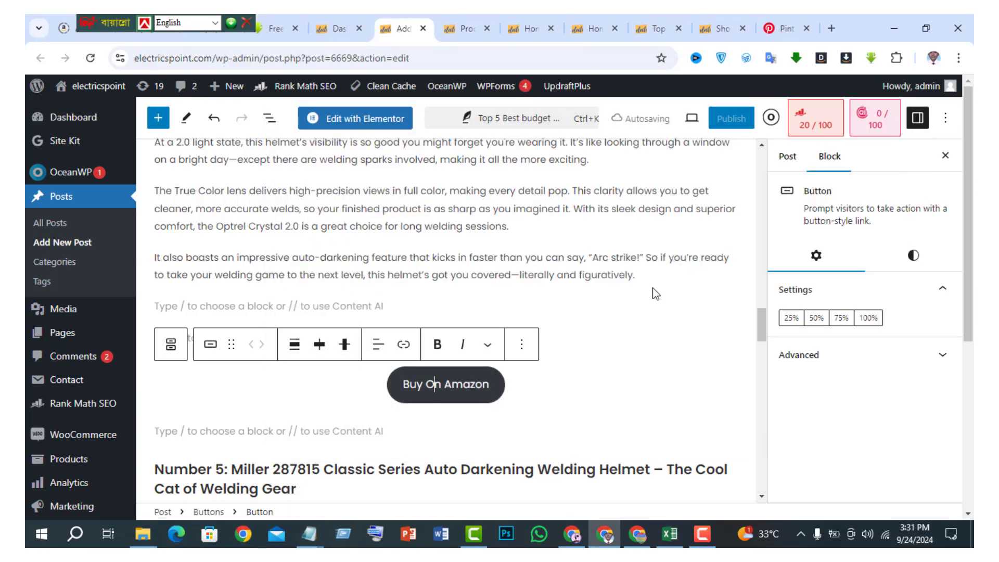
left_click(404, 346)
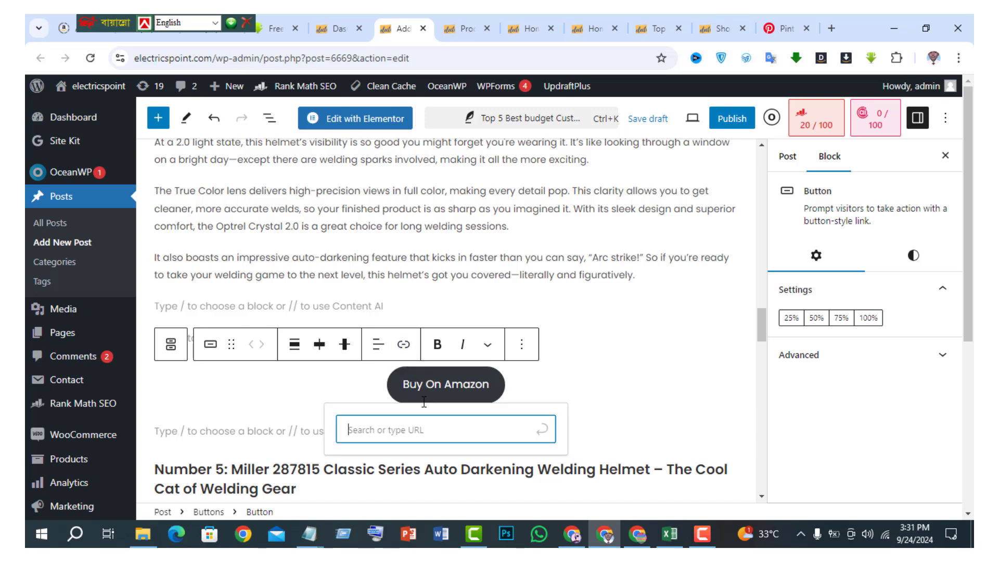
key("ctrl+v")
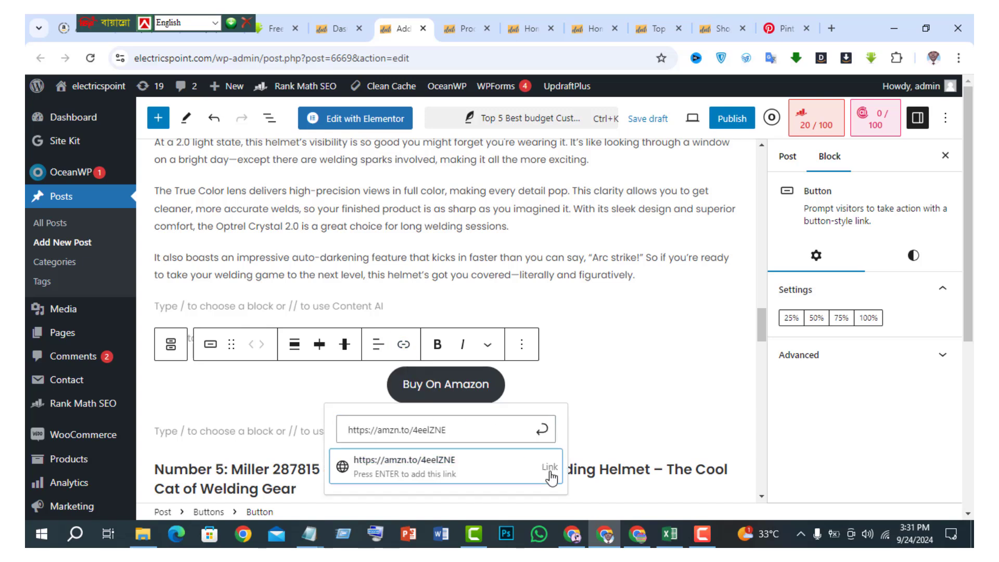
left_click(549, 473)
scroll(558, 435, "down", 15)
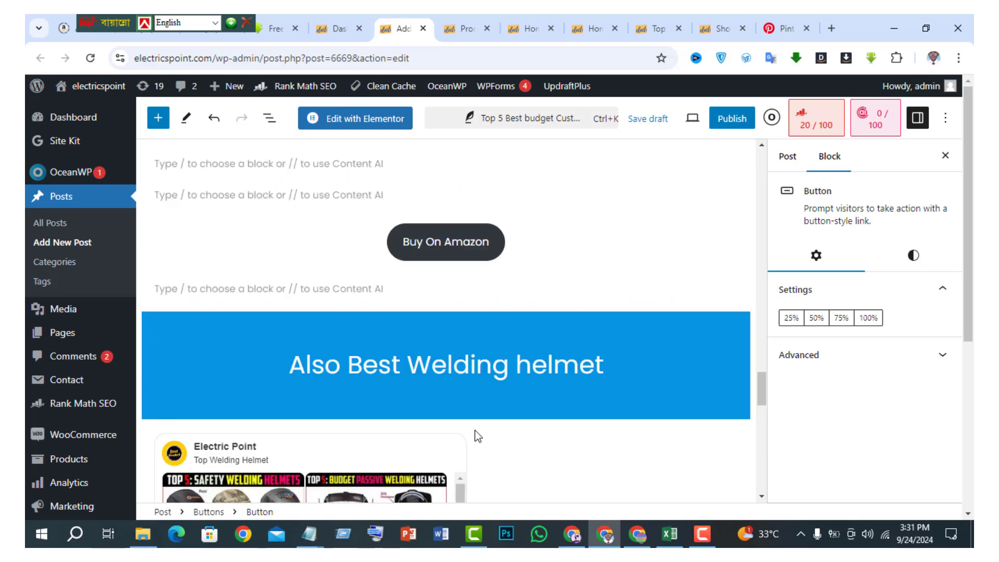
mouse_move(309, 534)
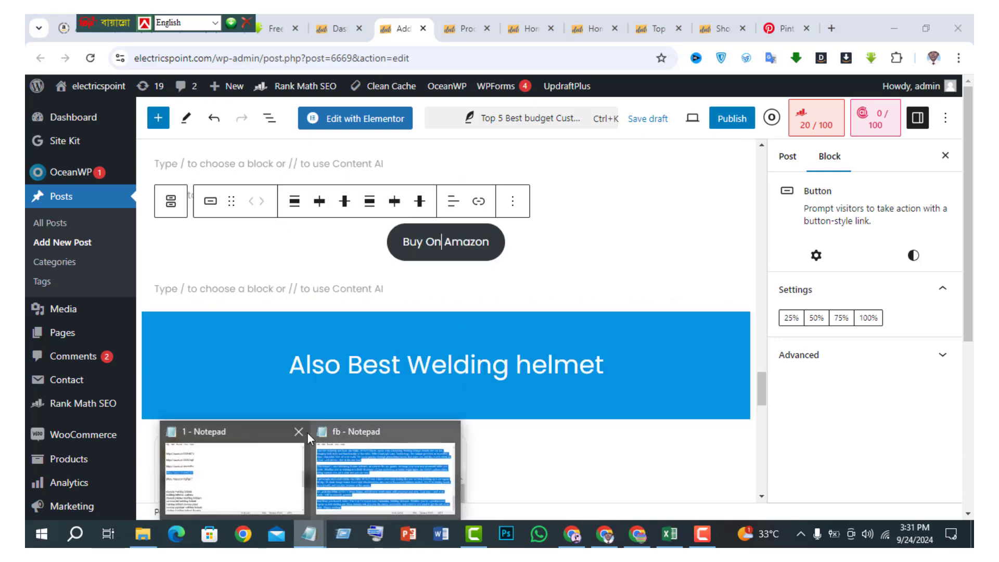
left_click(241, 459)
left_click_drag(415, 287, 279, 280)
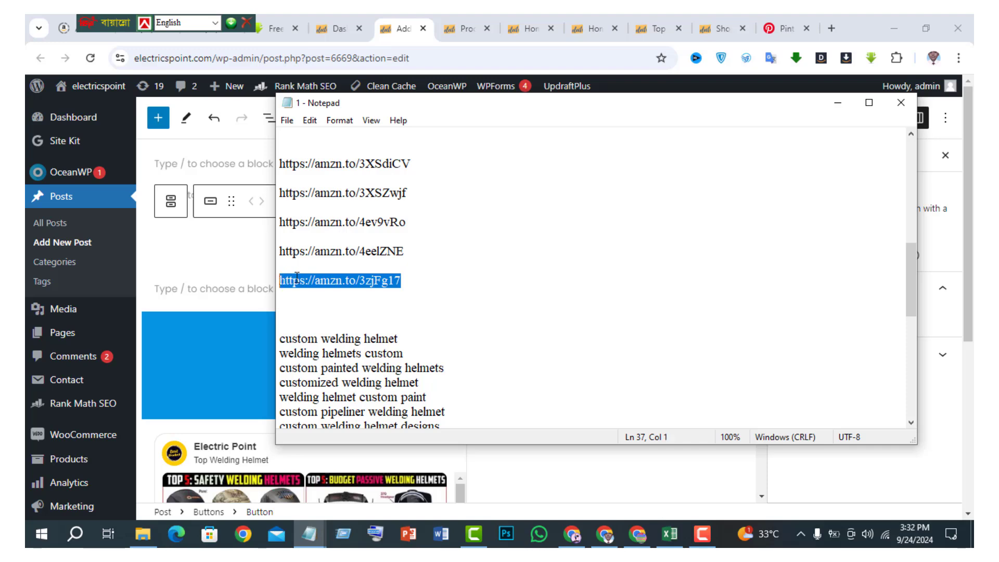
right_click(318, 278)
left_click(352, 323)
left_click(837, 103)
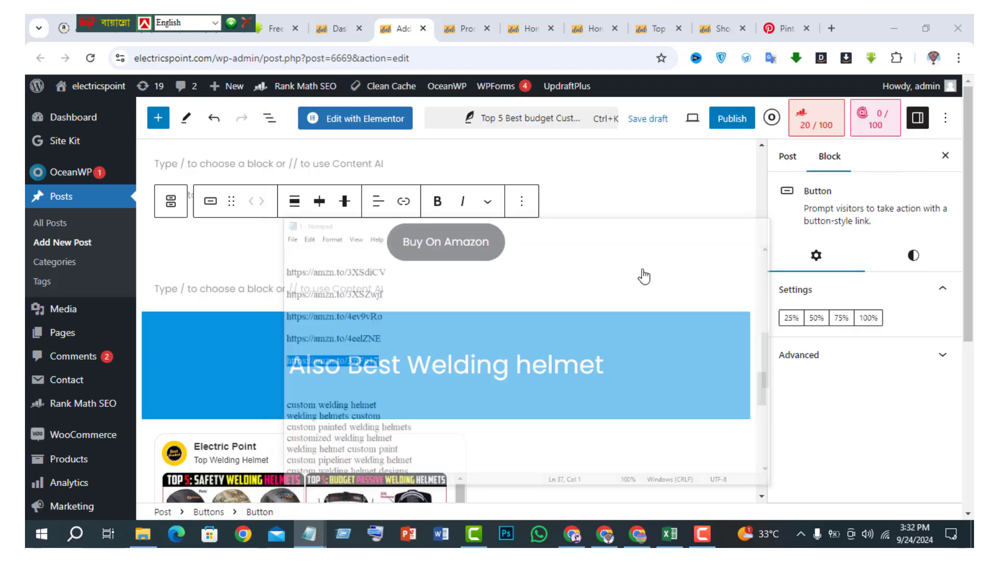
left_click(405, 202)
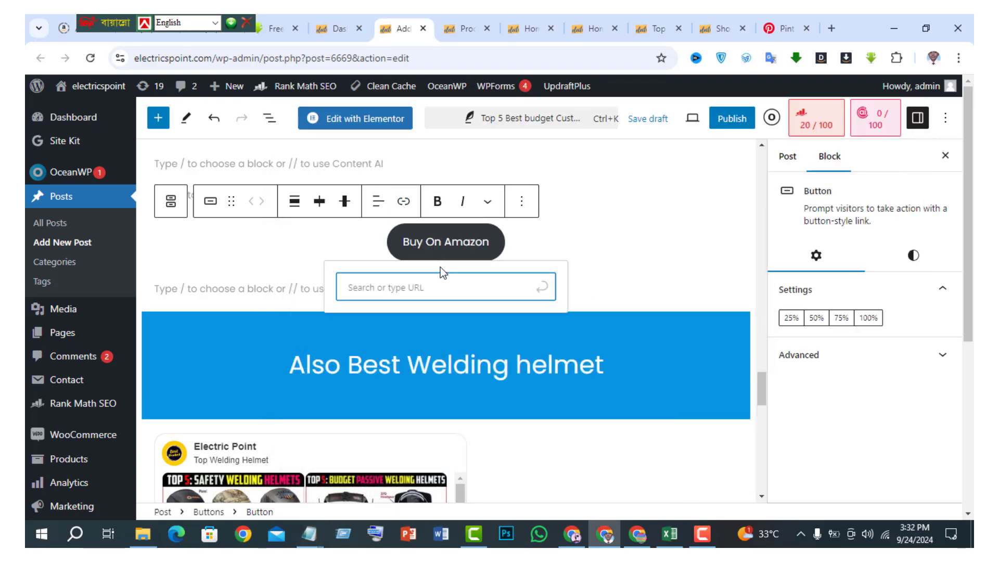
key("ctrl+v")
left_click(550, 329)
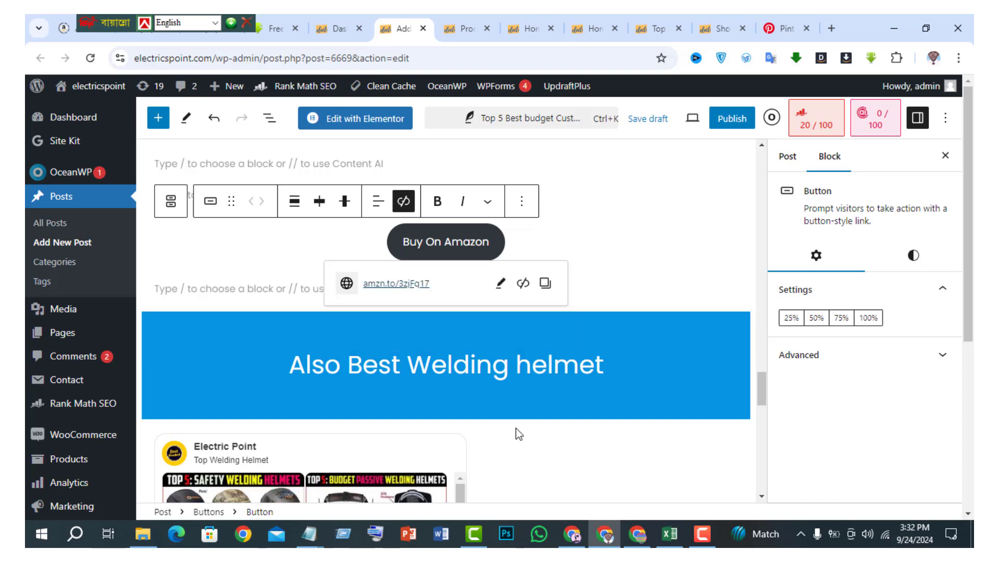
scroll(515, 432, "down", 10)
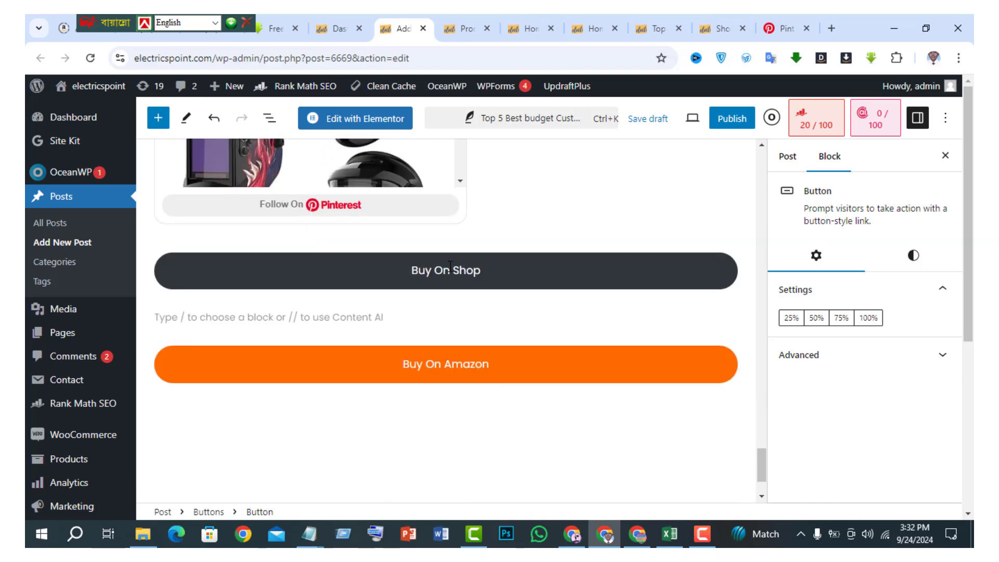
left_click(720, 28)
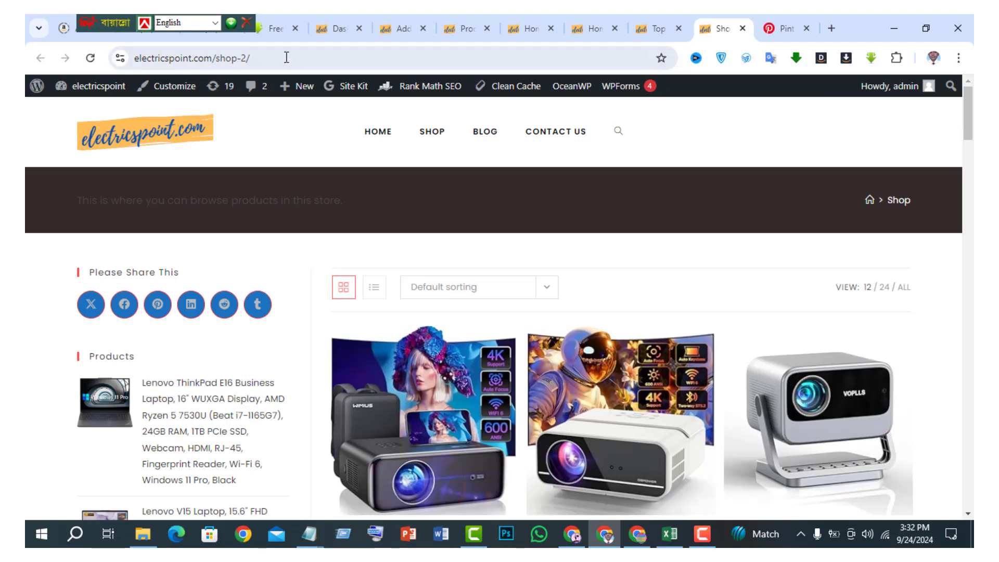
left_click_drag(285, 58, 133, 45)
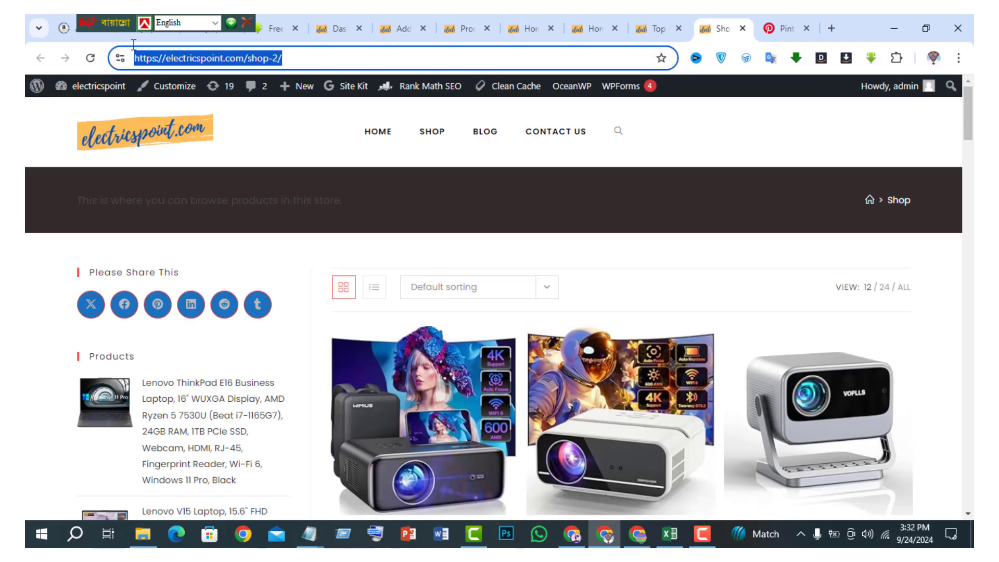
right_click(166, 59)
left_click(200, 180)
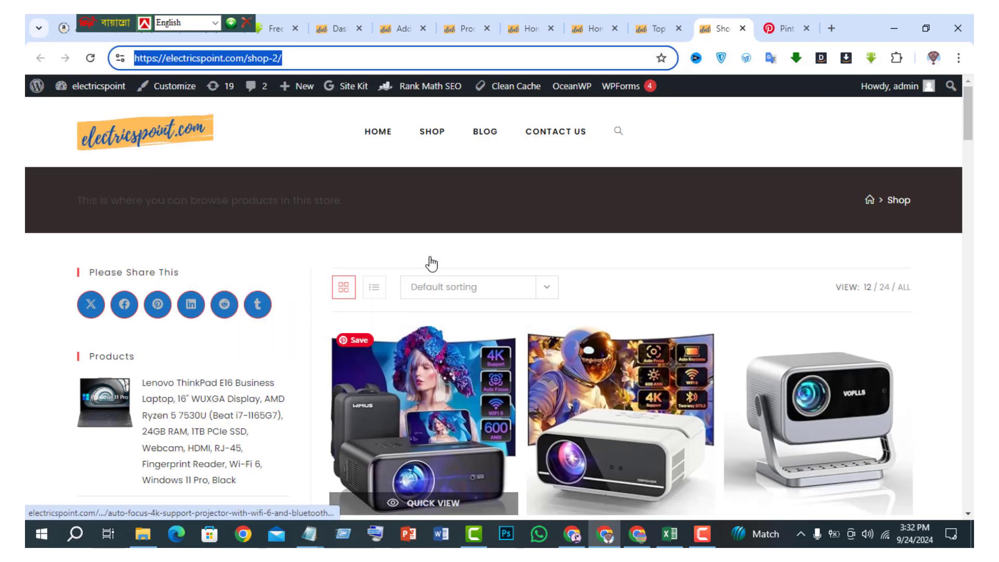
left_click(393, 28)
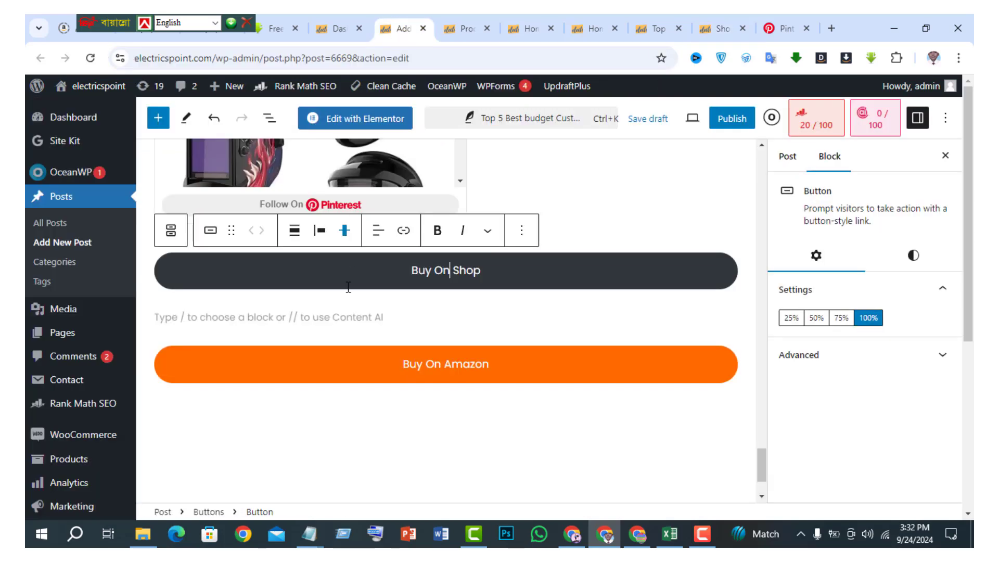
left_click(405, 238)
key("ctrl+v")
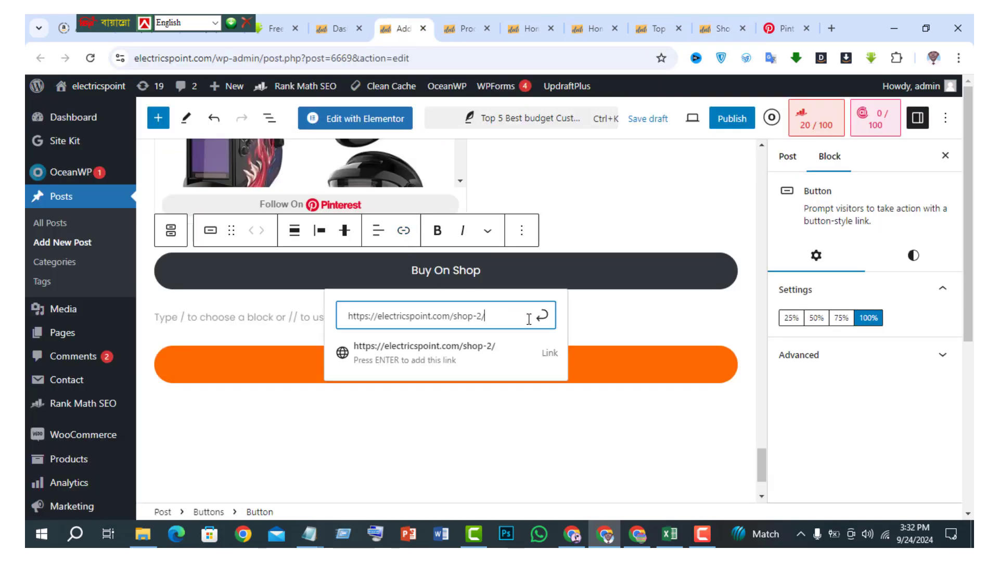
left_click(545, 358)
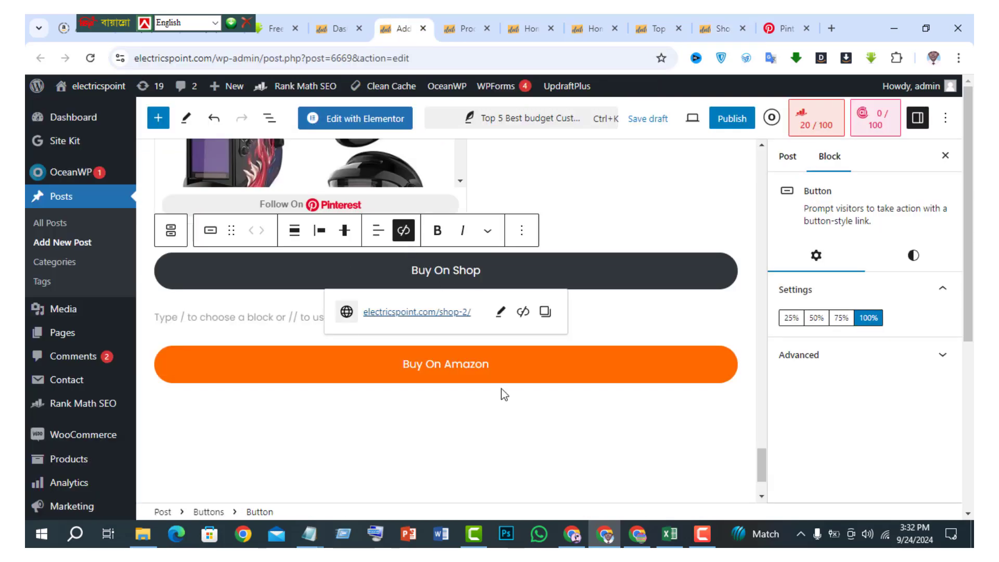
Step: Select the Buy On Amazon button at the end of the post and copy the phrase "Custom Auto Darkening Welding Helmets" from the Notepad title
left_click(451, 364)
mouse_move(323, 533)
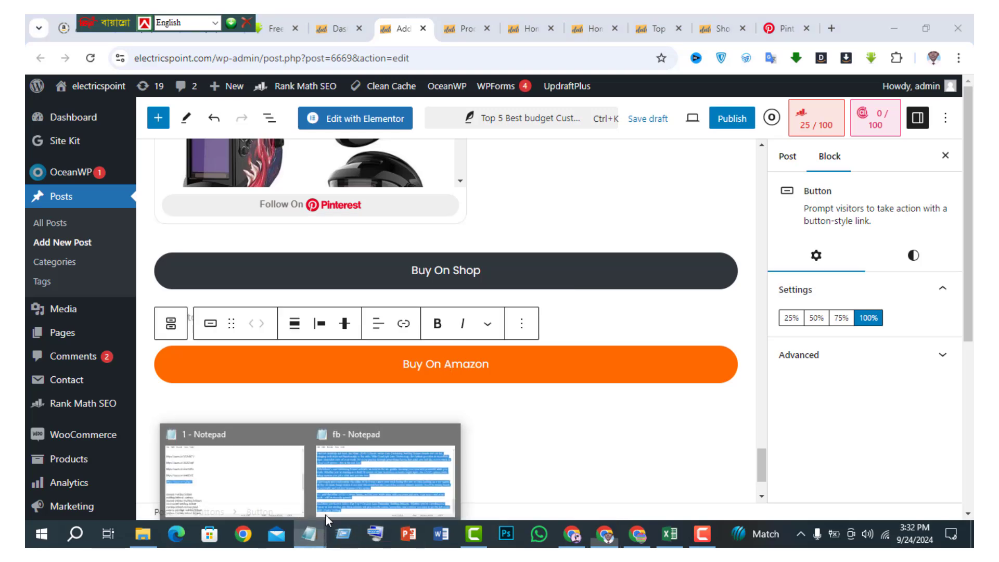
left_click(345, 428)
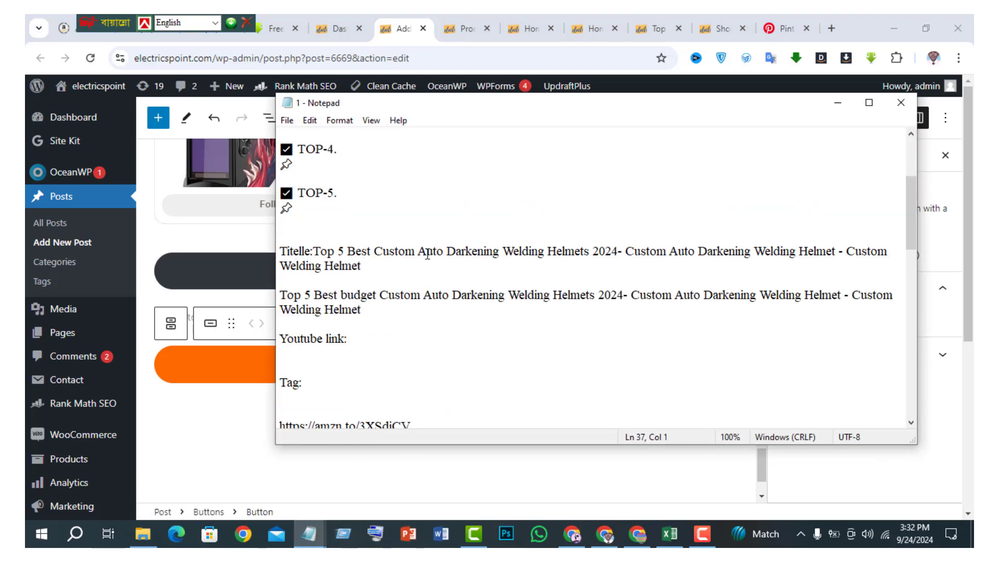
left_click_drag(374, 252, 584, 250)
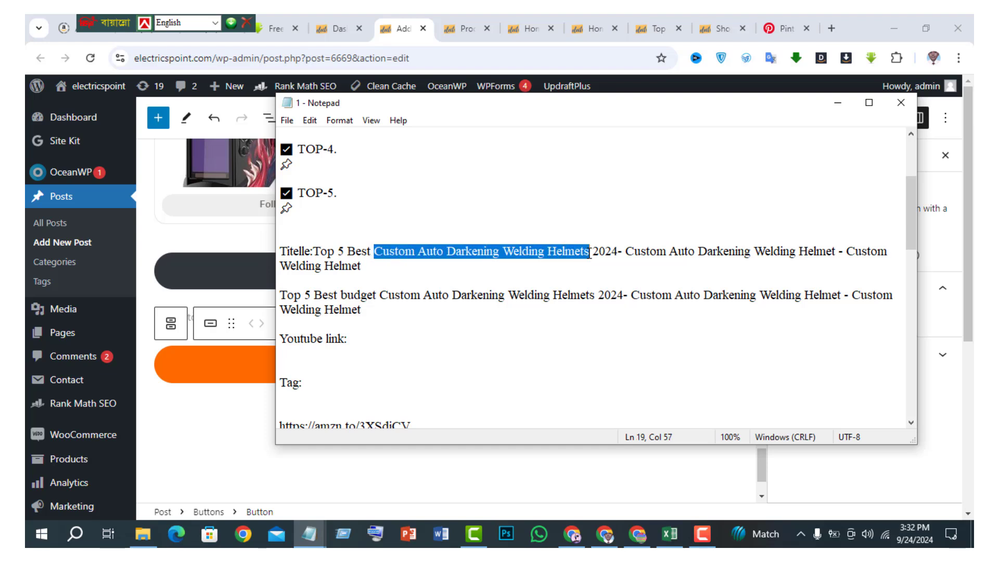
right_click(589, 253)
left_click(606, 294)
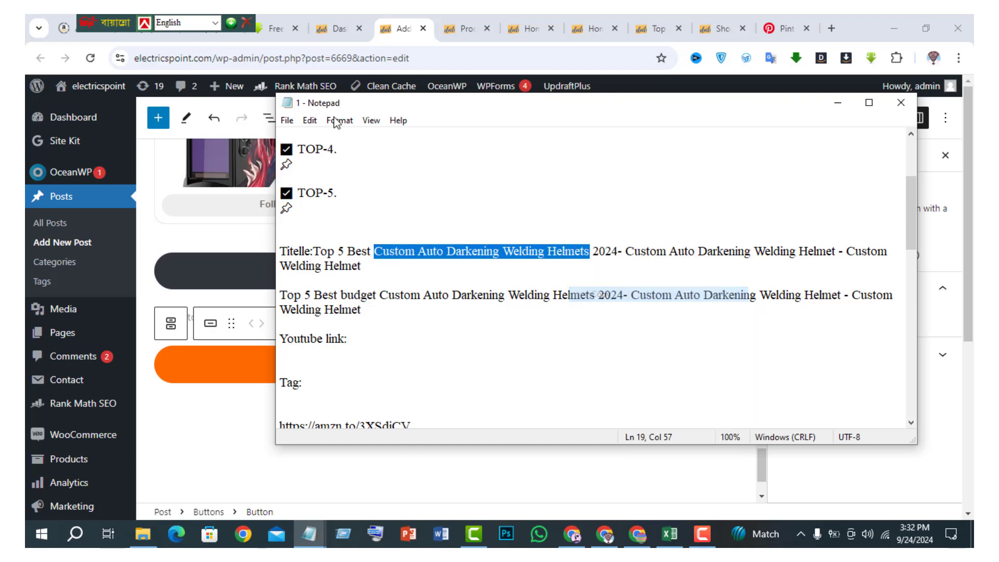
left_click(54, 26)
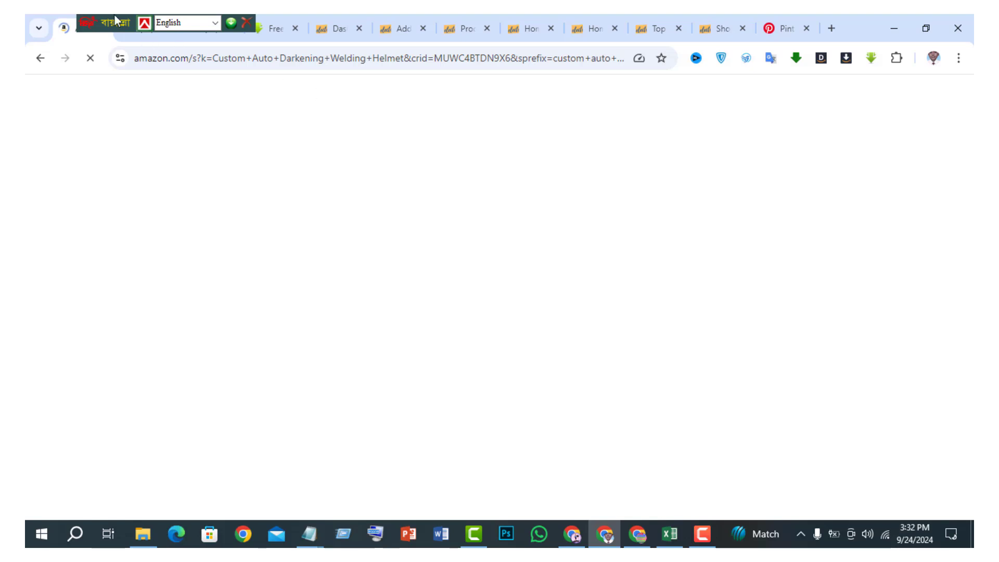
left_click_drag(93, 20, 711, 20)
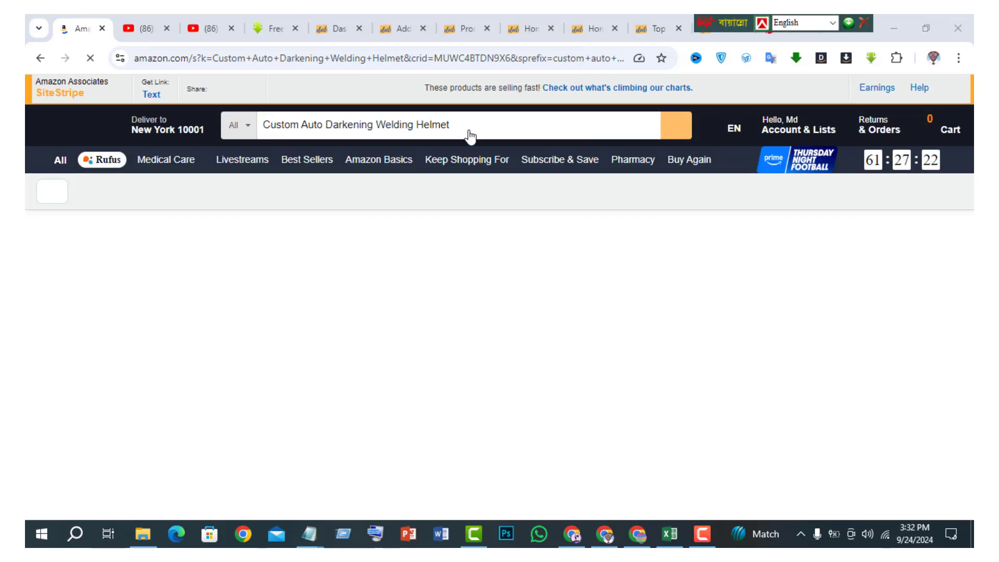
scroll(468, 112, "down", 8)
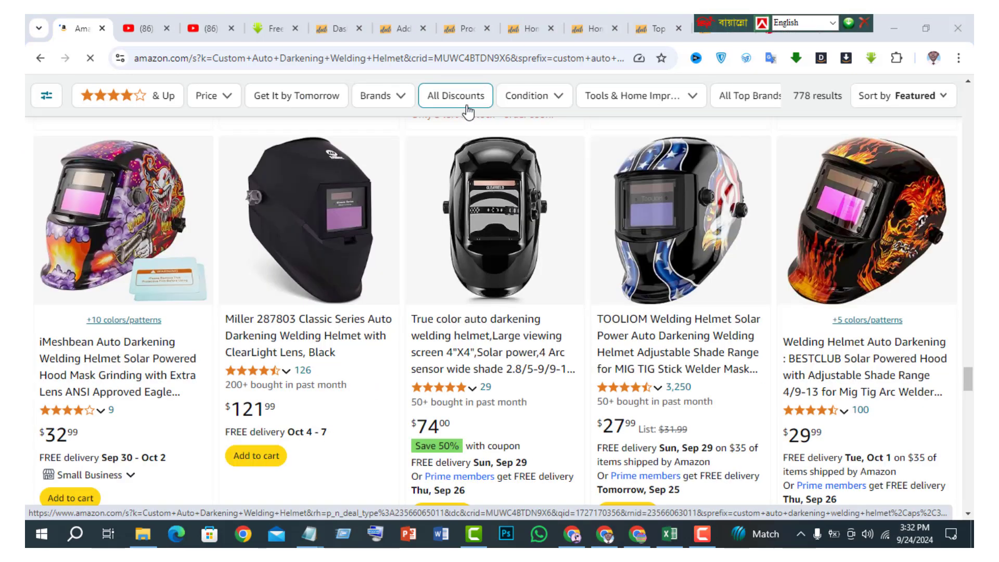
scroll(268, 267, "down", 15)
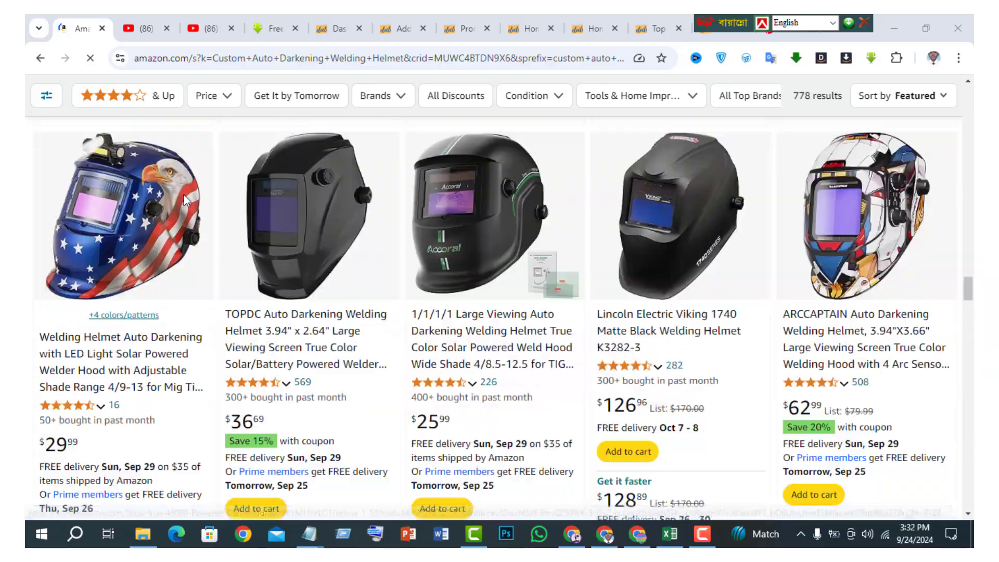
scroll(186, 201, "down", 20)
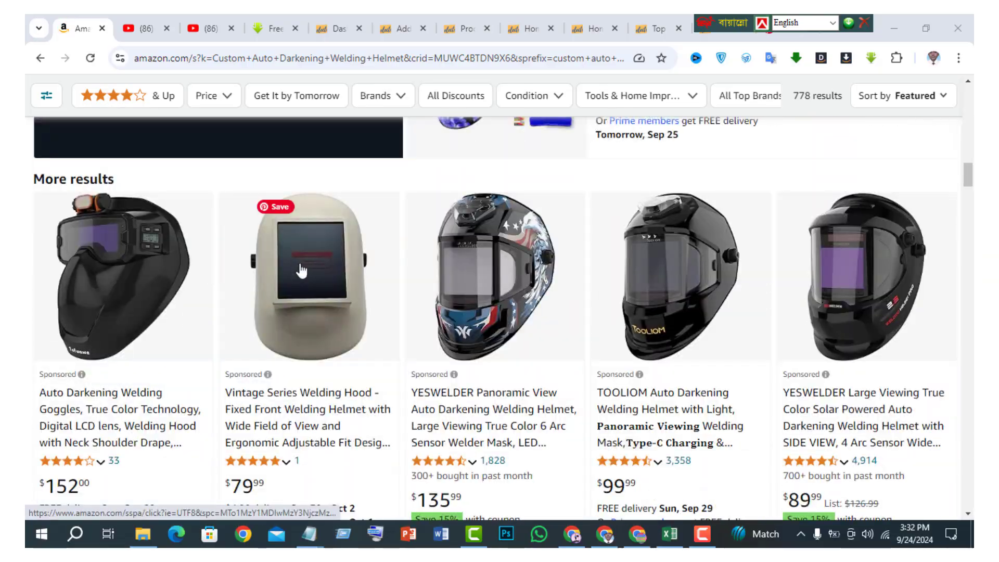
scroll(301, 271, "up", 20)
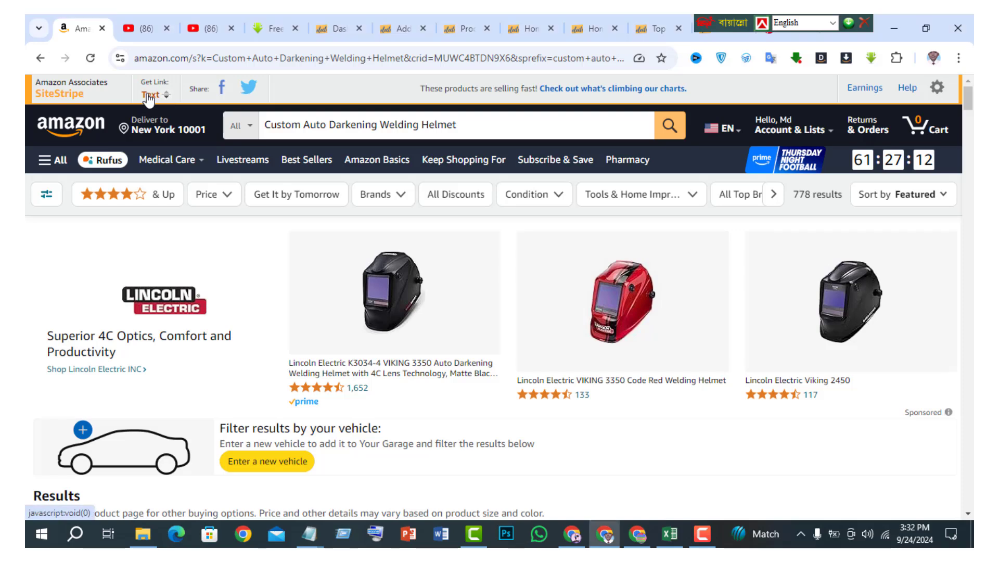
left_click(150, 95)
right_click(144, 223)
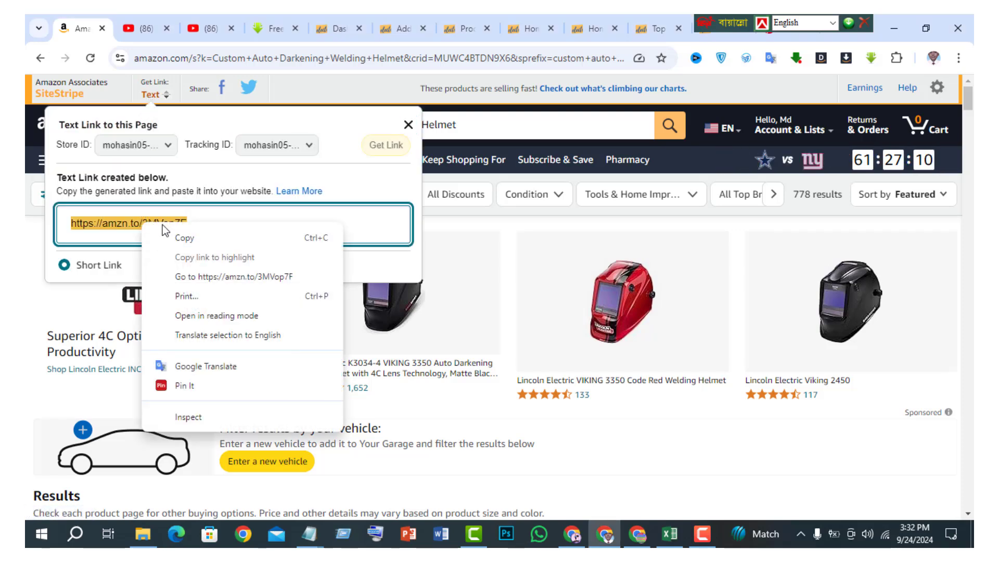
left_click(166, 238)
left_click(393, 27)
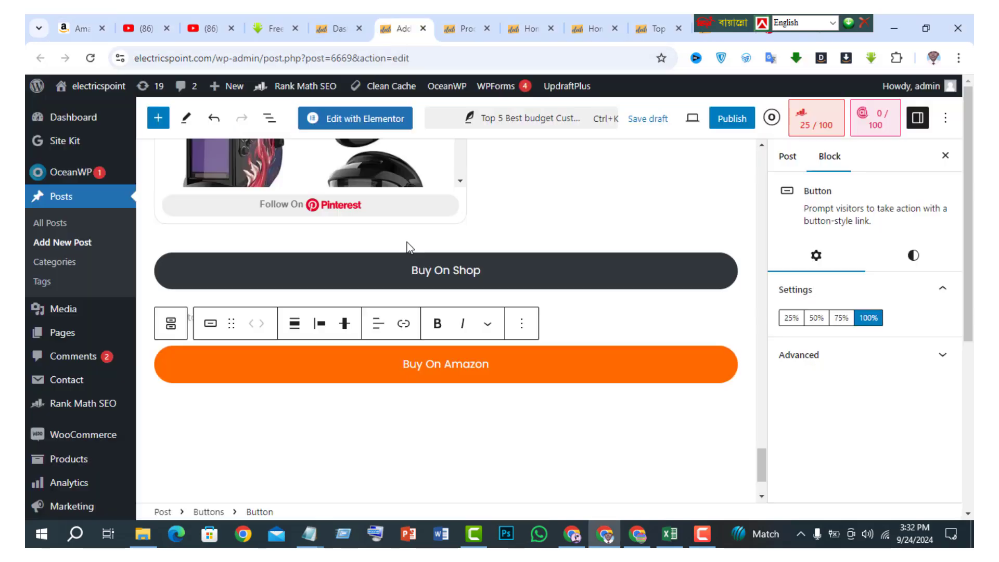
left_click(404, 323)
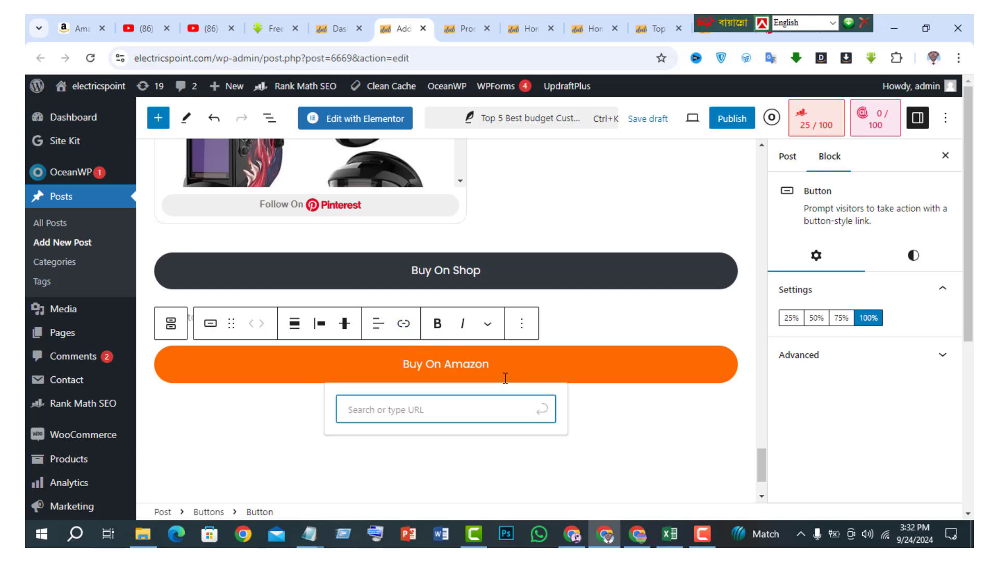
key("ctrl+v")
left_click(542, 443)
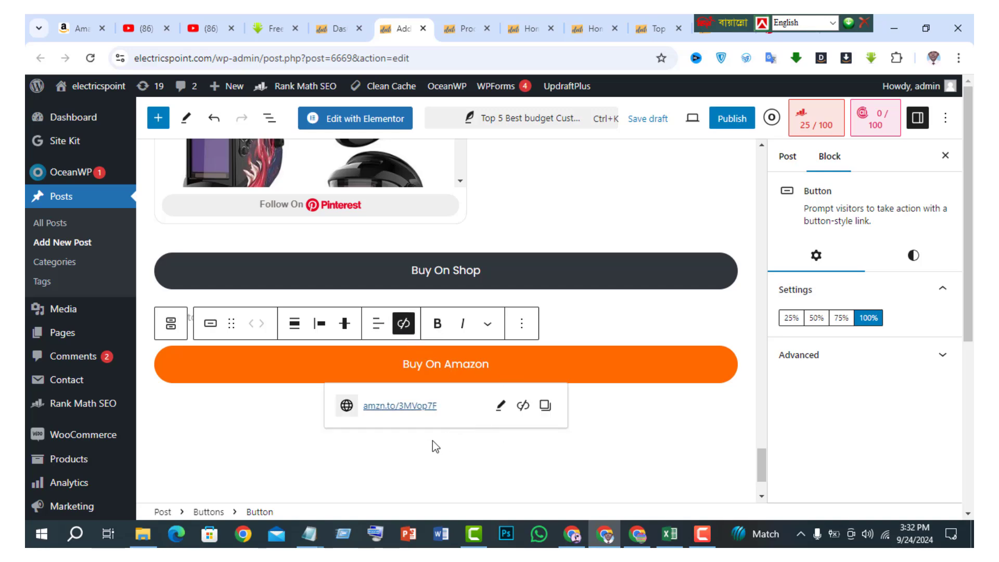
scroll(486, 289, "down", 10)
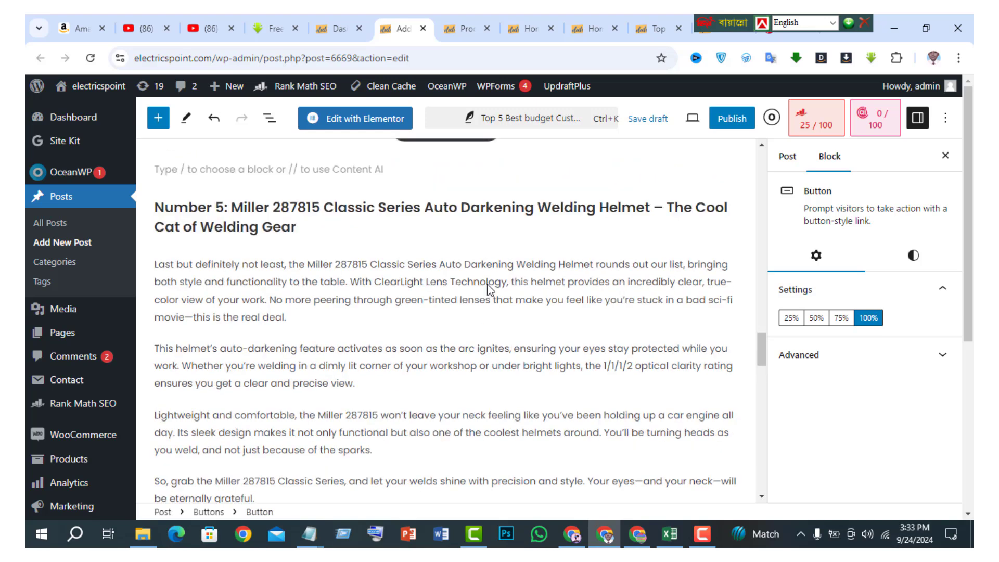
scroll(489, 289, "up", 5)
scroll(486, 288, "down", 6)
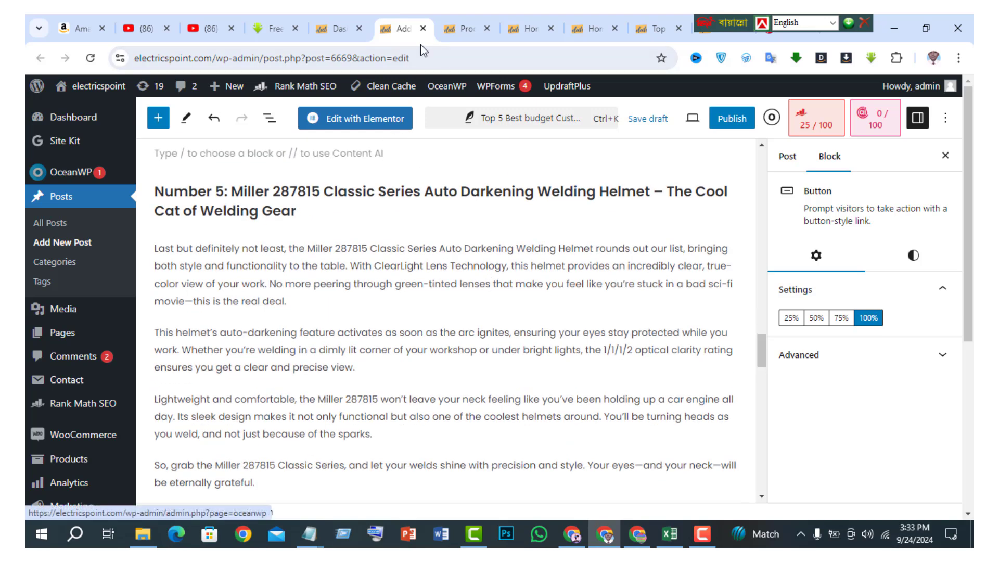
Step: Find the large viewing welding helmet with welding gloves in the WooCommerce product list and copy its ID, 6559
left_click_drag(725, 24, 884, 24)
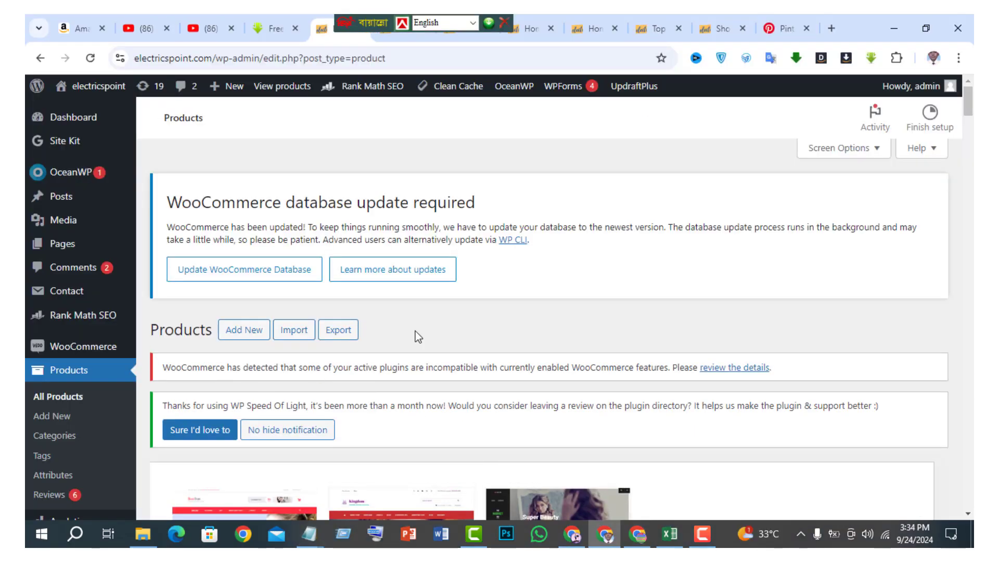
scroll(415, 331, "down", 15)
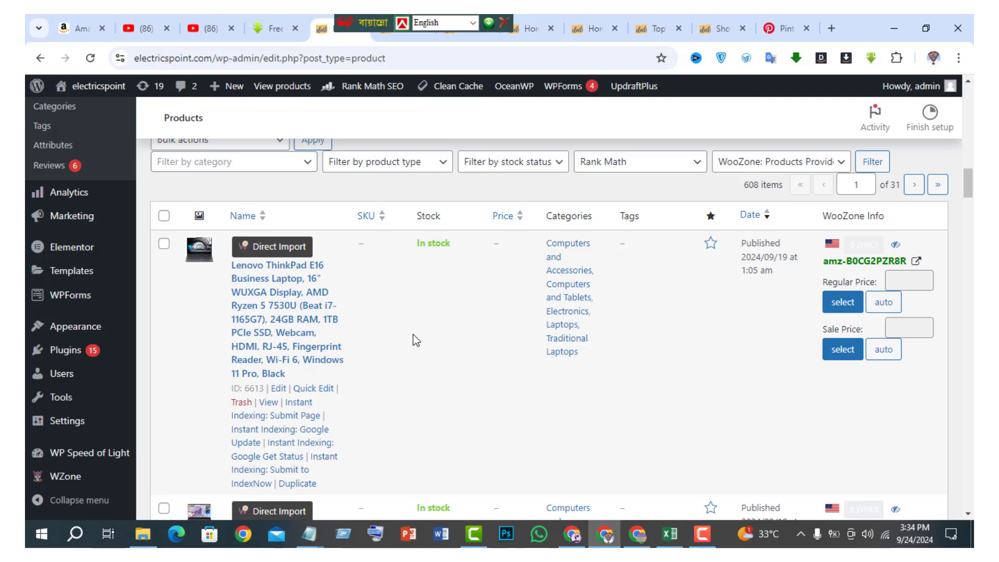
scroll(415, 336, "down", 15)
scroll(421, 338, "down", 10)
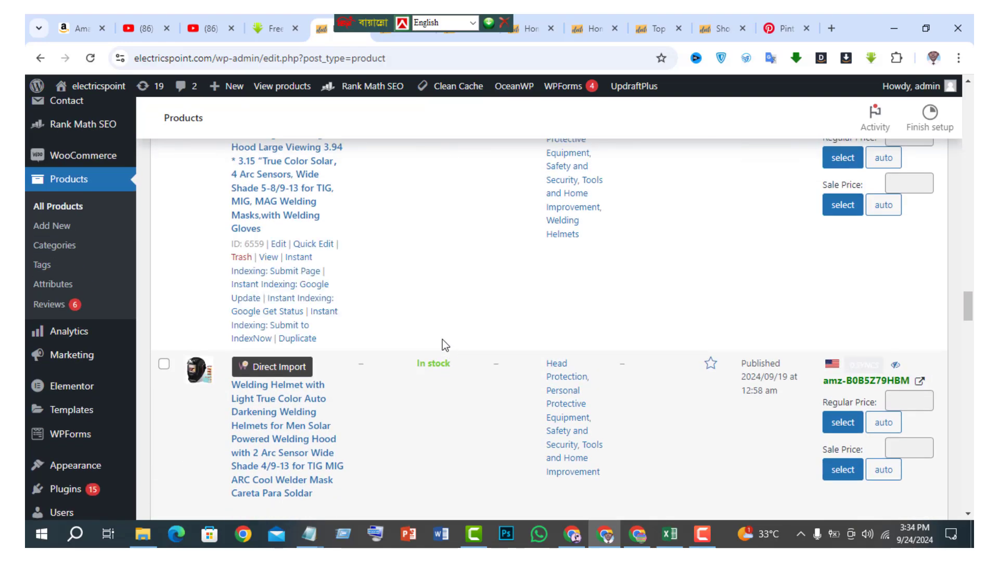
scroll(442, 342, "up", 4)
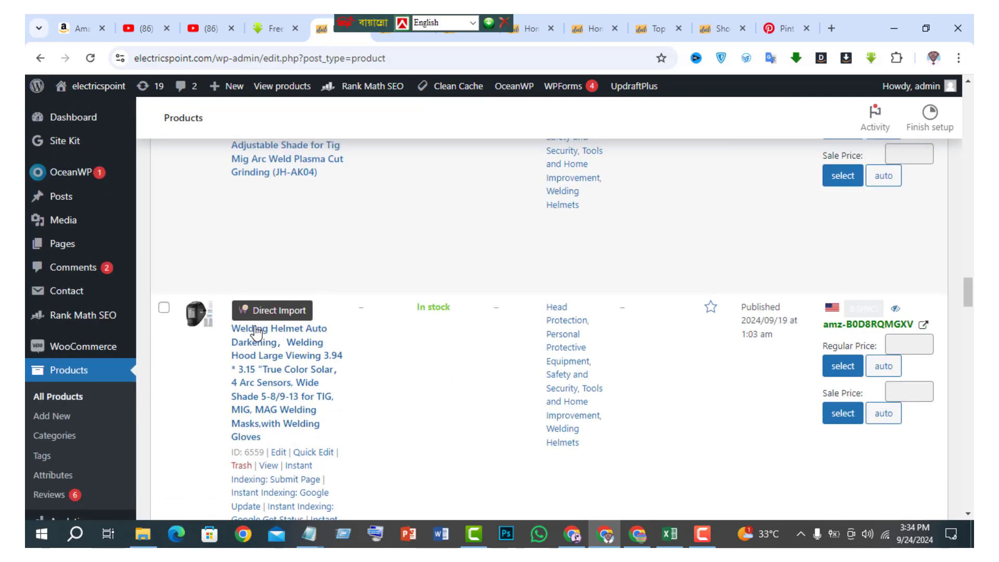
right_click(255, 451)
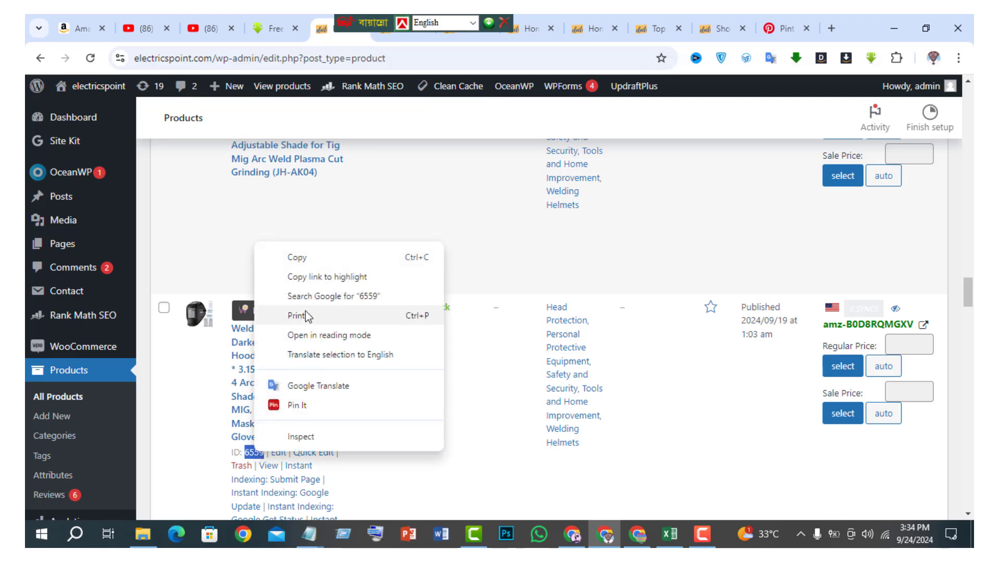
left_click(305, 261)
Step: Set the first product ID in the Notepad products shortcode to the copied 6559
mouse_move(309, 534)
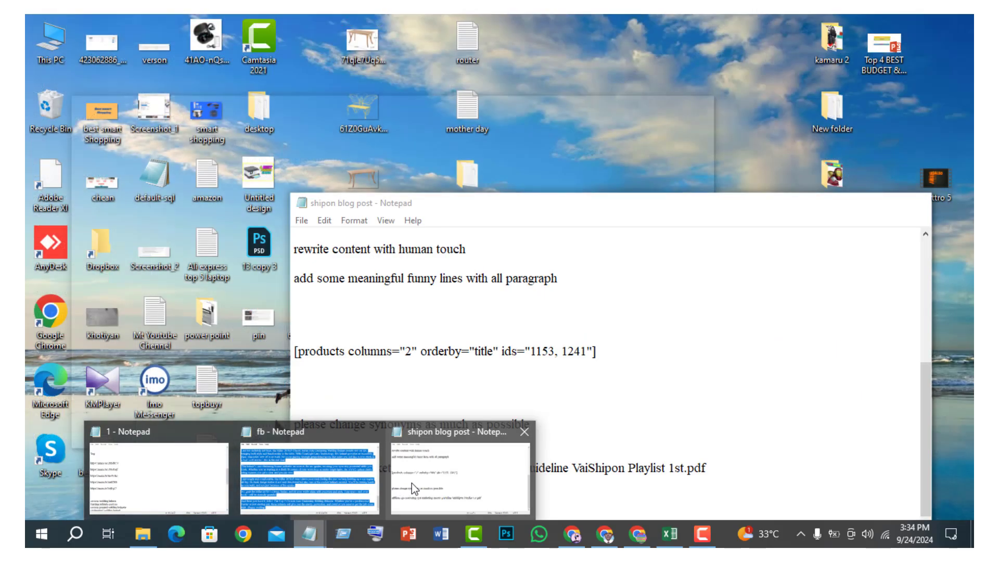
left_click(411, 483)
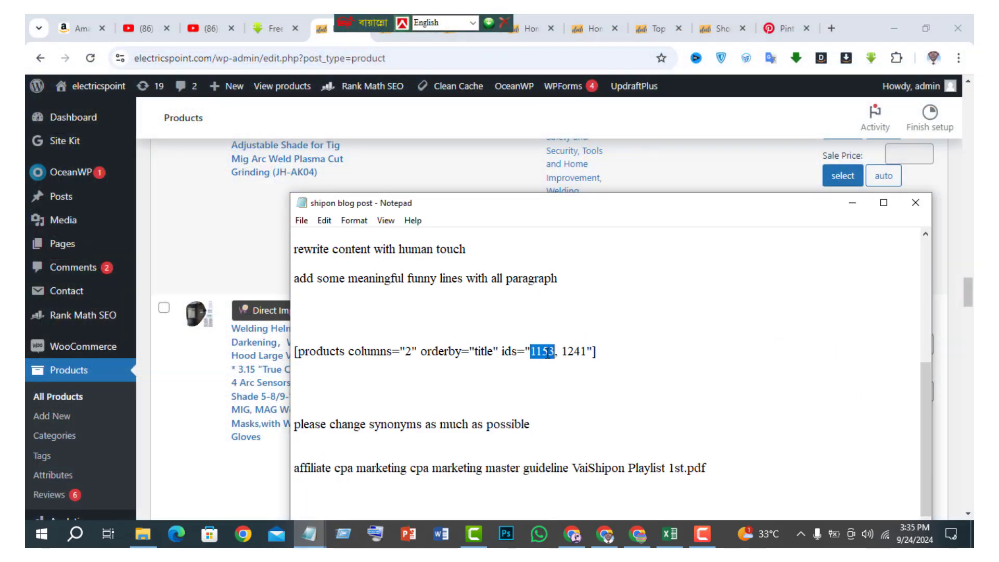
right_click(548, 354)
left_click(591, 205)
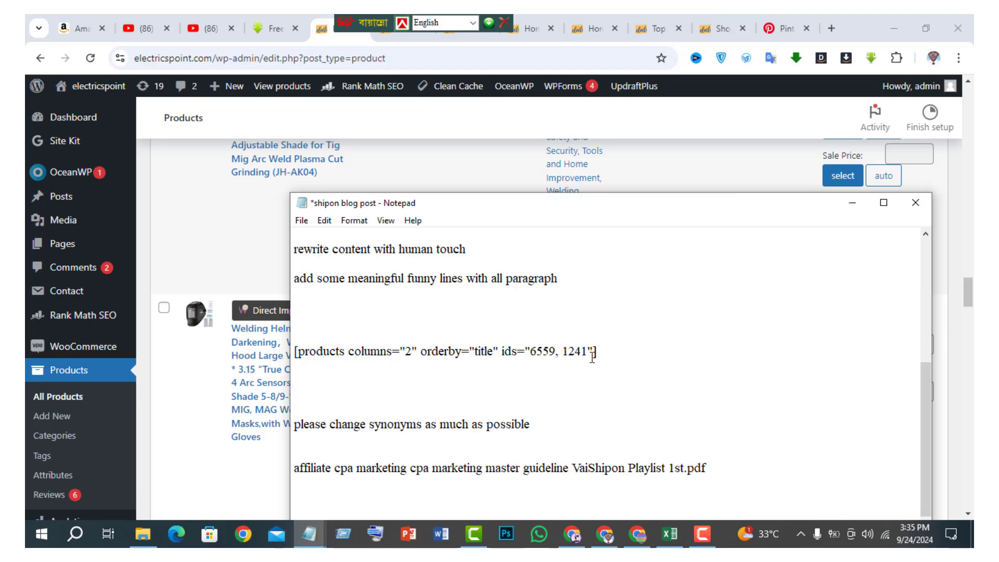
Step: Copy the ID 6552 of the welding helmet with light and 2 arc sensors from the WooCommerce product list
scroll(208, 446, "down", 5)
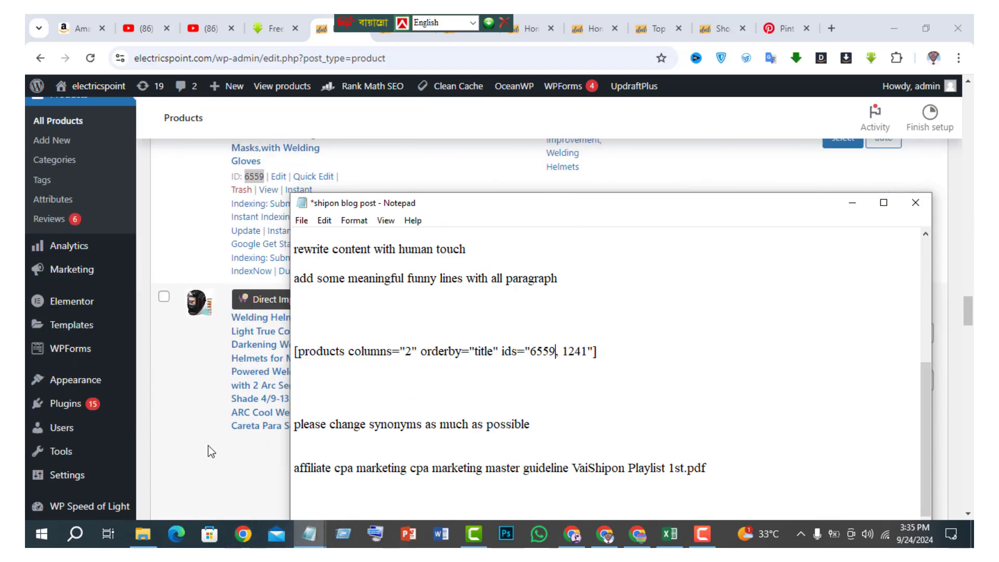
scroll(208, 445, "down", 5)
scroll(208, 422, "up", 5)
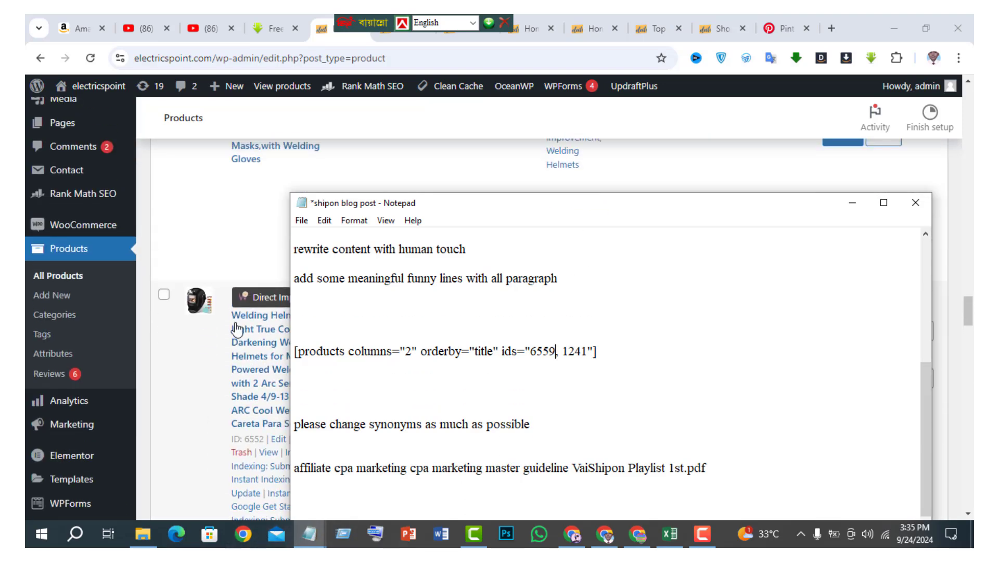
left_click_drag(245, 439, 262, 442)
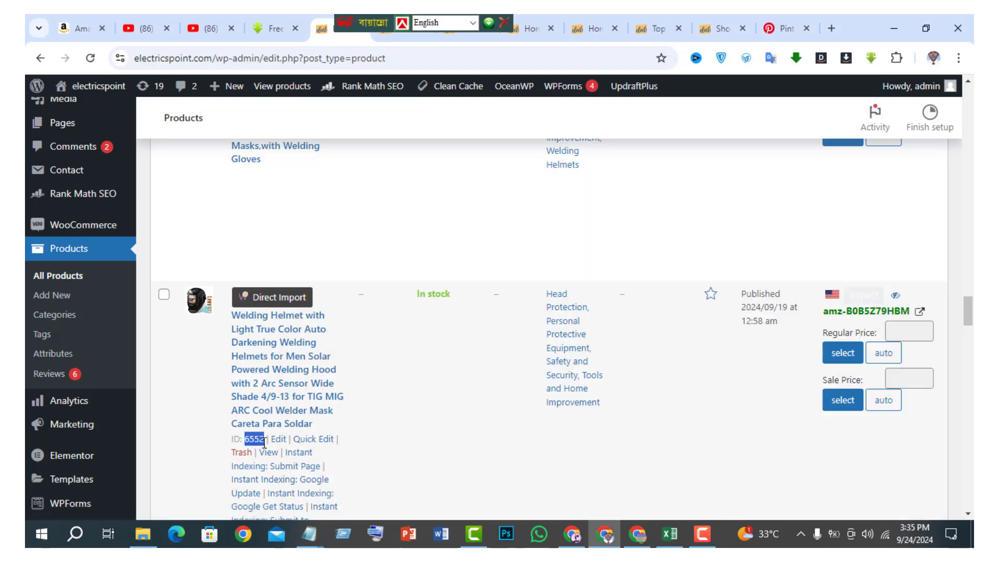
right_click(261, 440)
left_click(310, 248)
Step: Set the second product ID in the Notepad products shortcode to the copied 6552
mouse_move(325, 520)
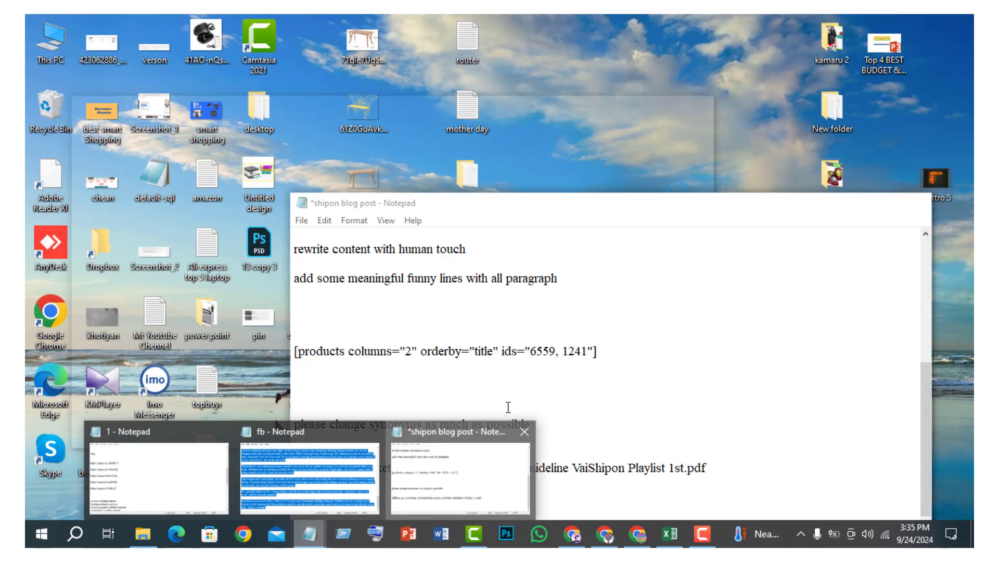
left_click(460, 484)
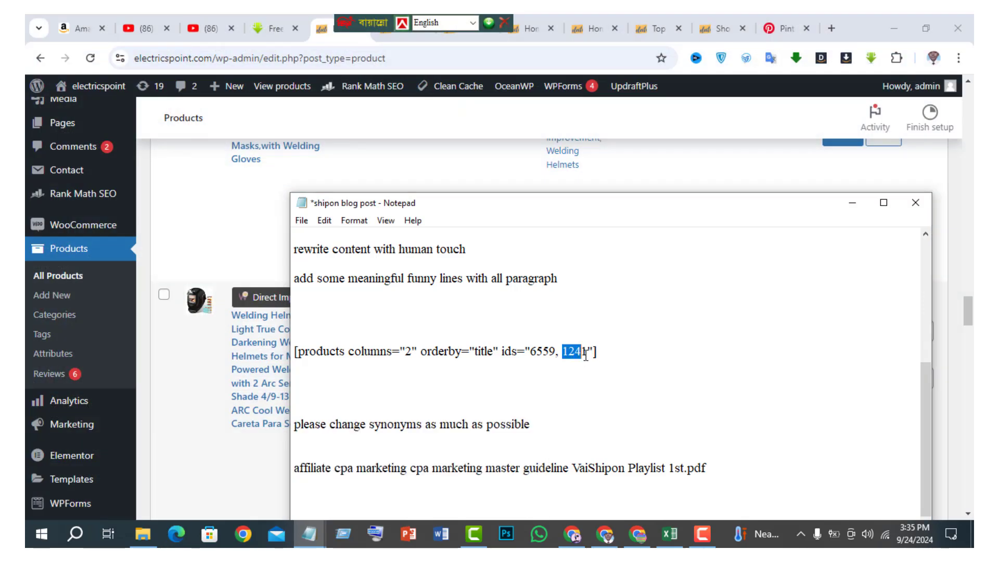
right_click(584, 353)
left_click(619, 208)
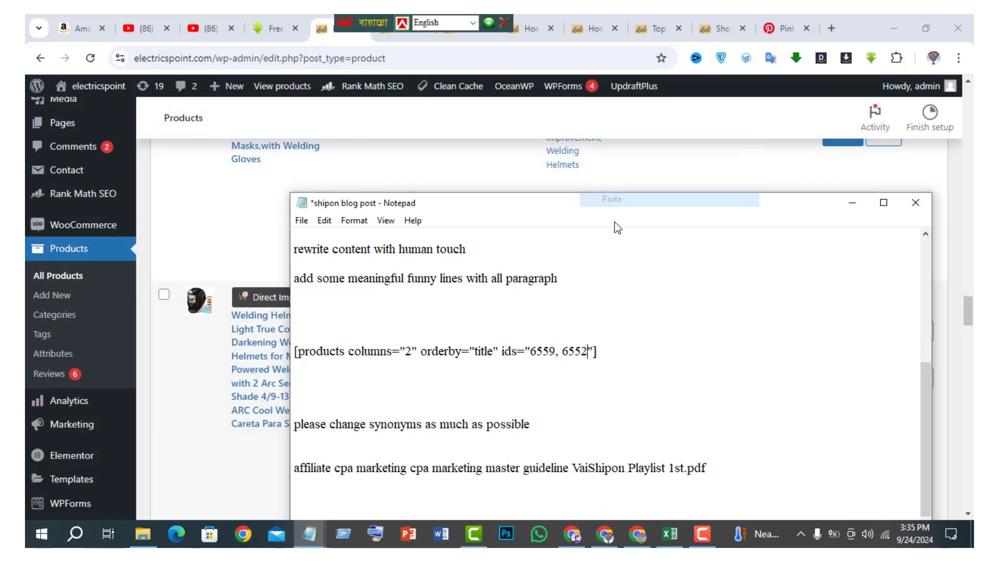
Step: Copy the whole shortcode [products columns="2" orderby="title" ids="6559, 6552"] and minimize the notes
left_click_drag(611, 347, 295, 352)
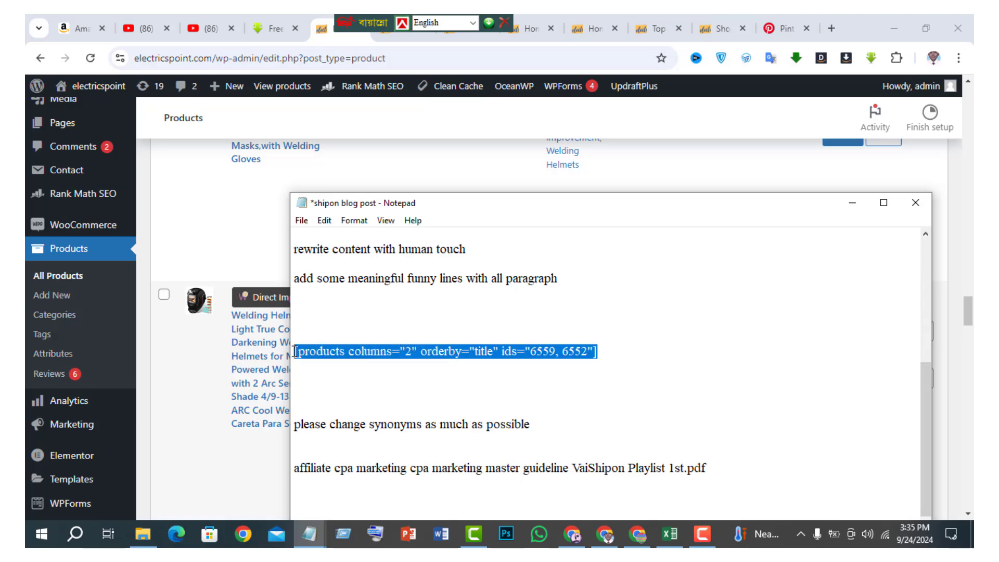
right_click(382, 344)
left_click(411, 179)
left_click(852, 202)
Step: Paste the shortcode [products columns="2" orderby="title" ids="6559, 6552"] as a new block after the Optrel Crystal 2.0 paragraph ending "long welding sessions"
left_click_drag(373, 20, 193, 19)
left_click(395, 27)
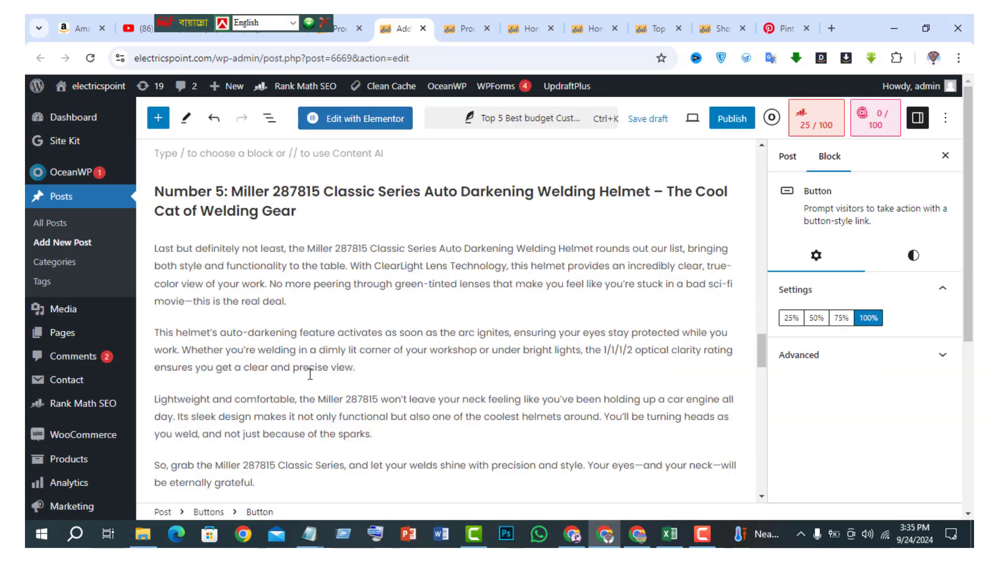
scroll(311, 373, "up", 7)
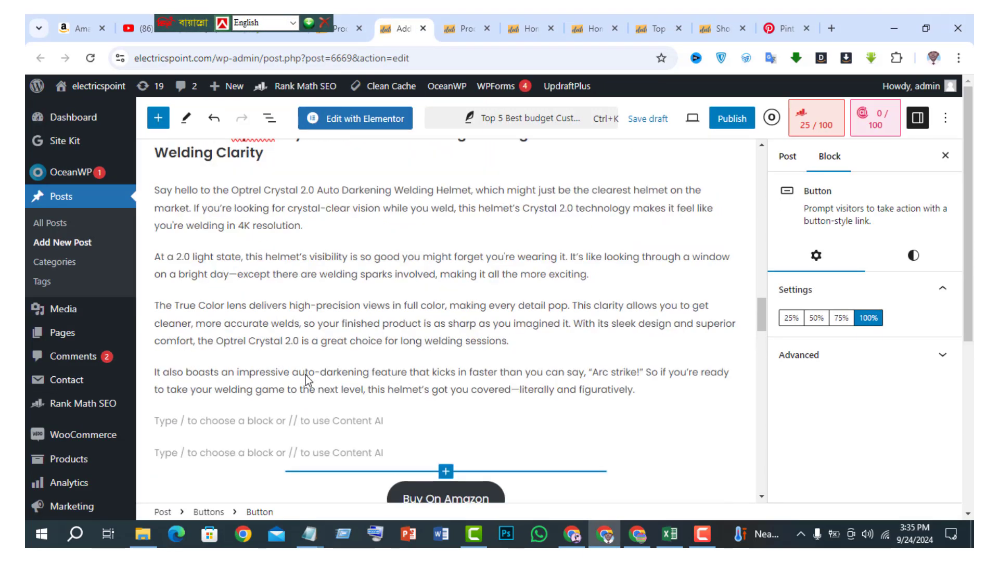
scroll(305, 374, "up", 3)
scroll(468, 354, "down", 6)
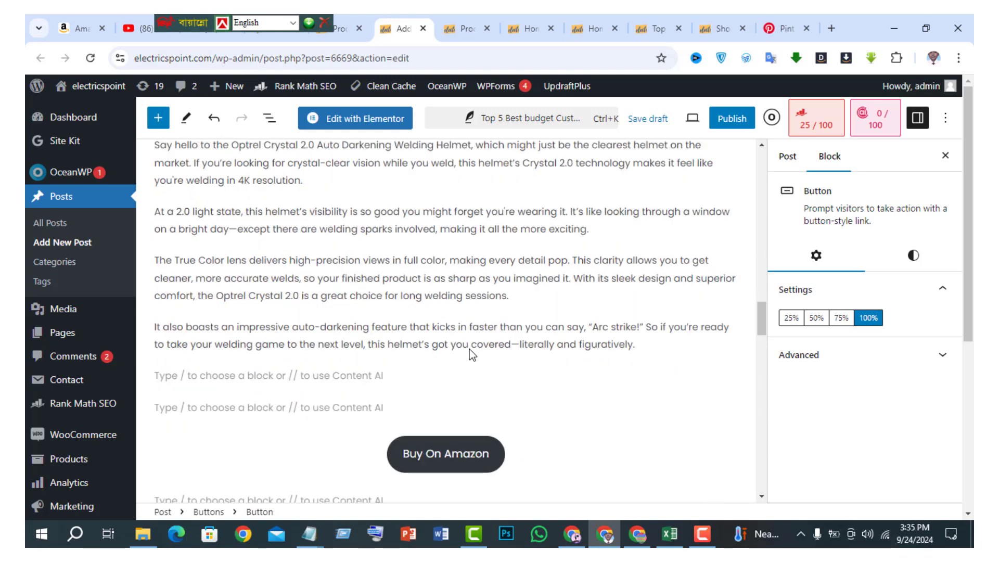
left_click(514, 294)
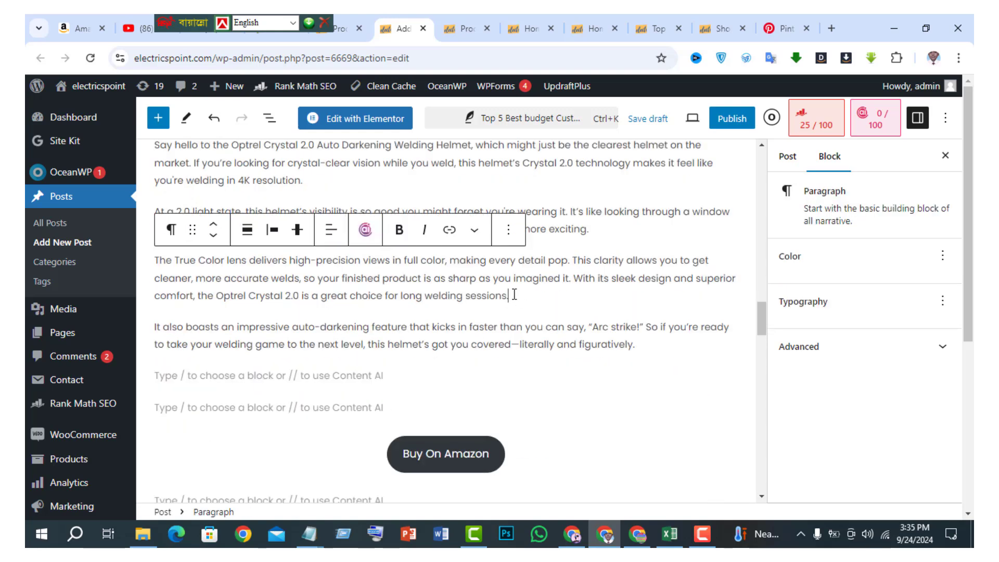
key("Return")
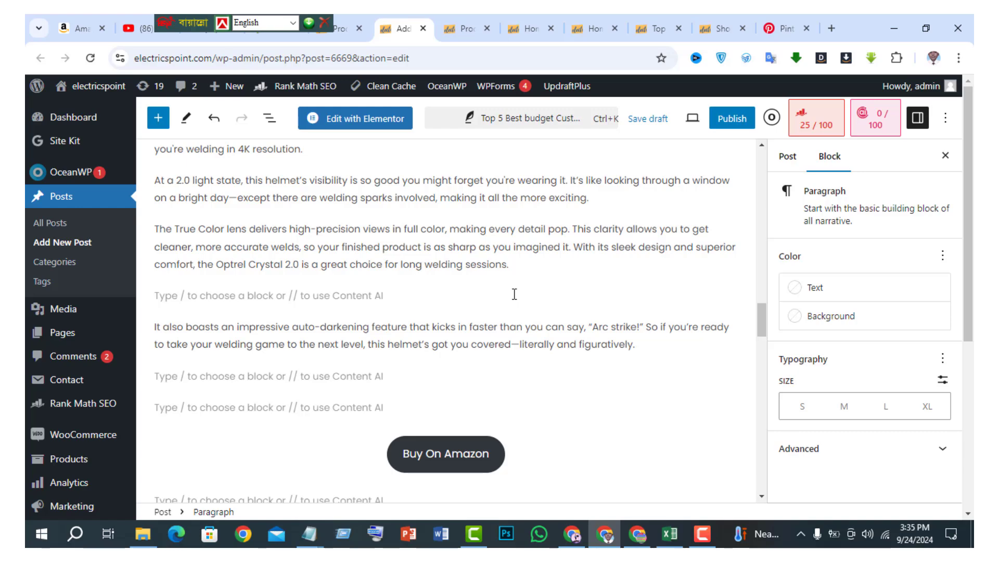
key("ctrl+v")
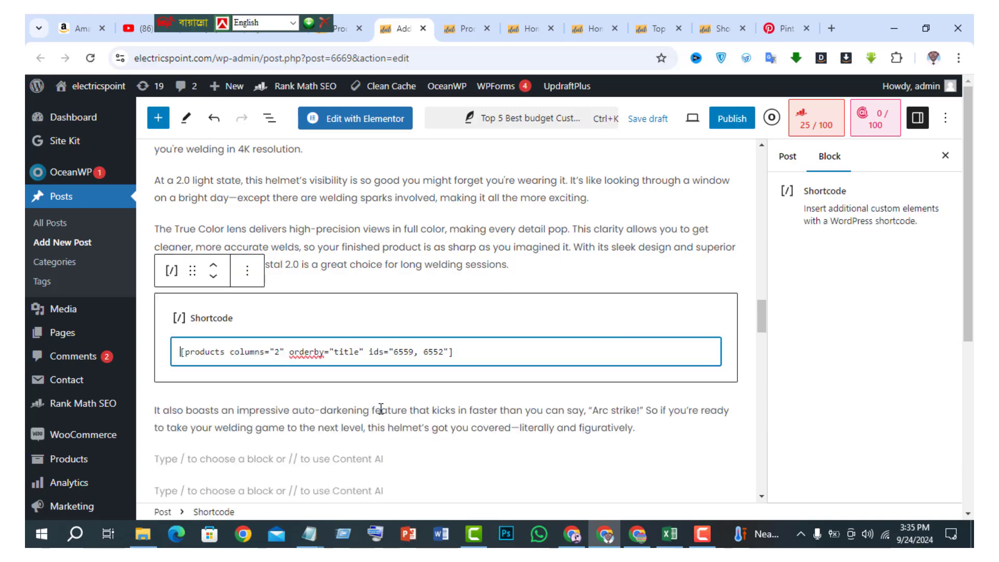
Step: Show the post's Rank Math SEO settings and insert an image block below the last paragraph of the Number 1 helmet section
scroll(381, 409, "up", 20)
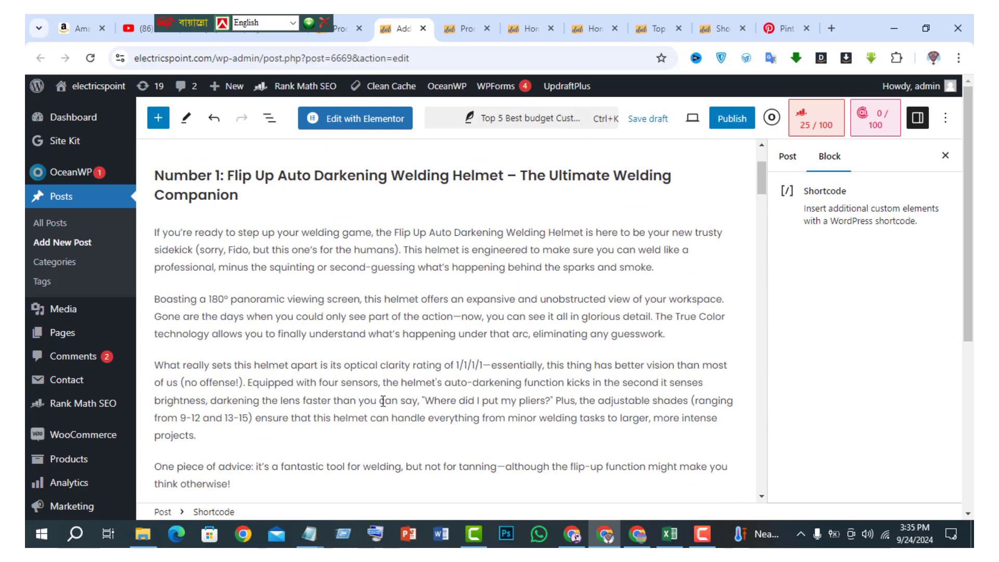
scroll(383, 401, "up", 2)
left_click(837, 124)
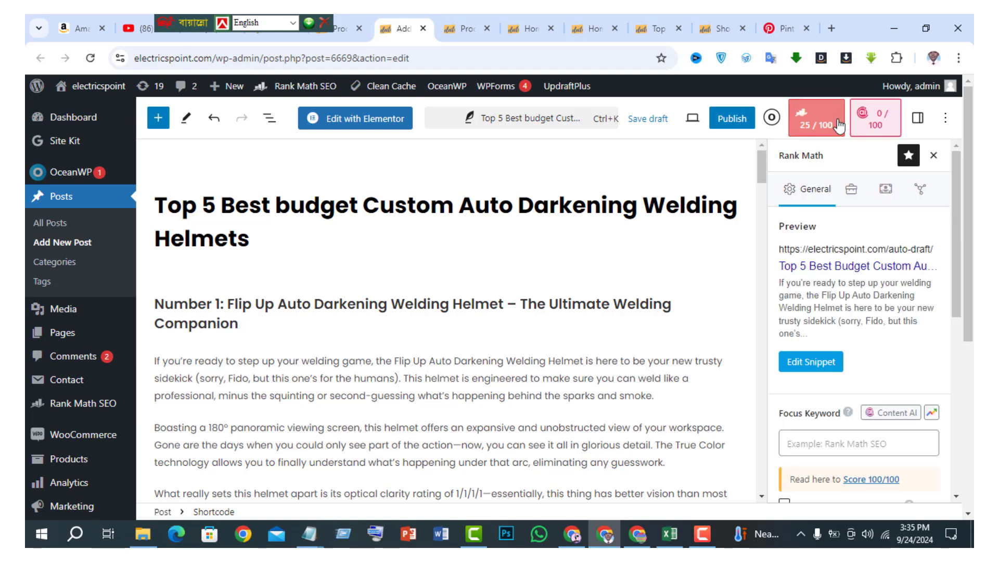
scroll(339, 326, "down", 5)
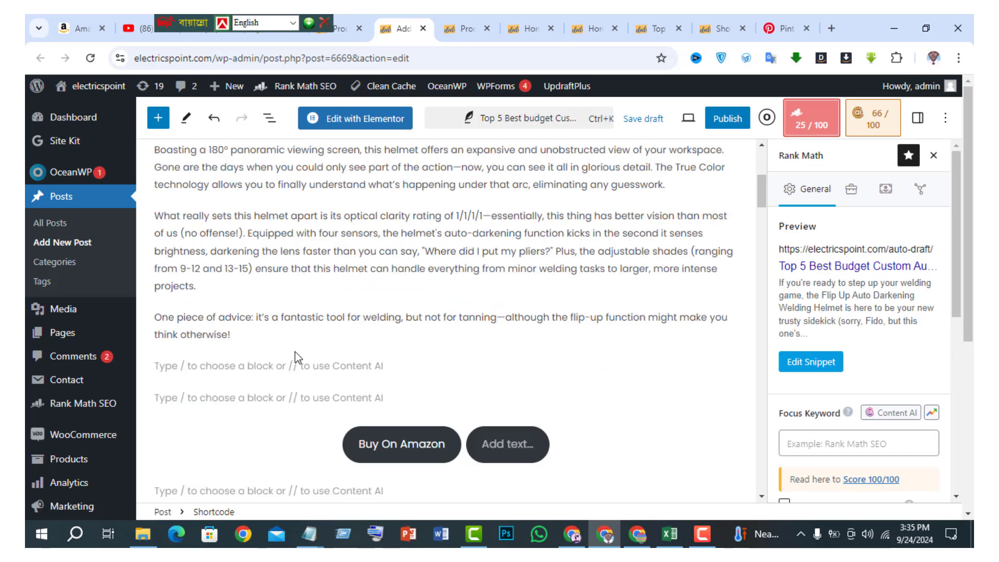
left_click(288, 362)
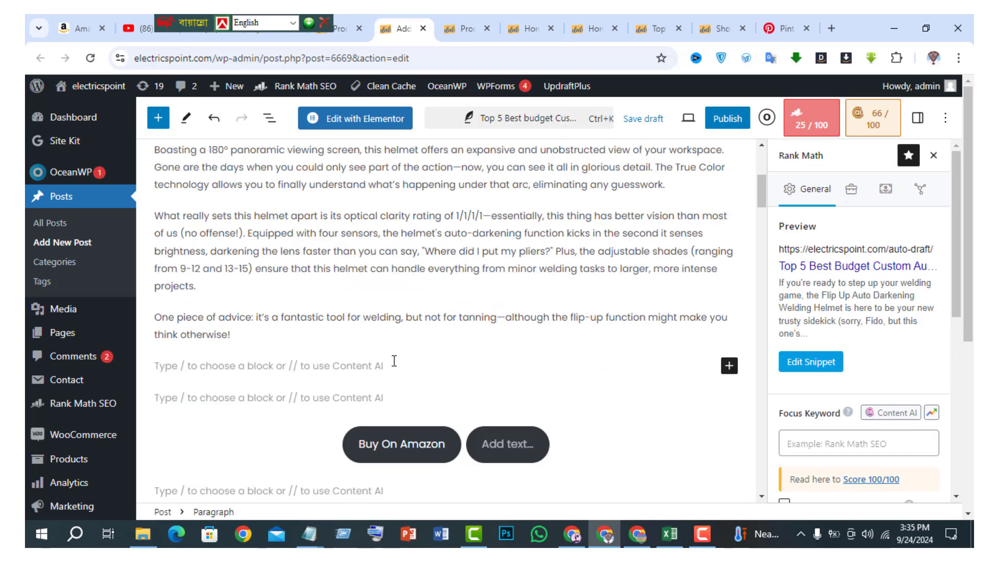
left_click(729, 367)
scroll(632, 471, "down", 2)
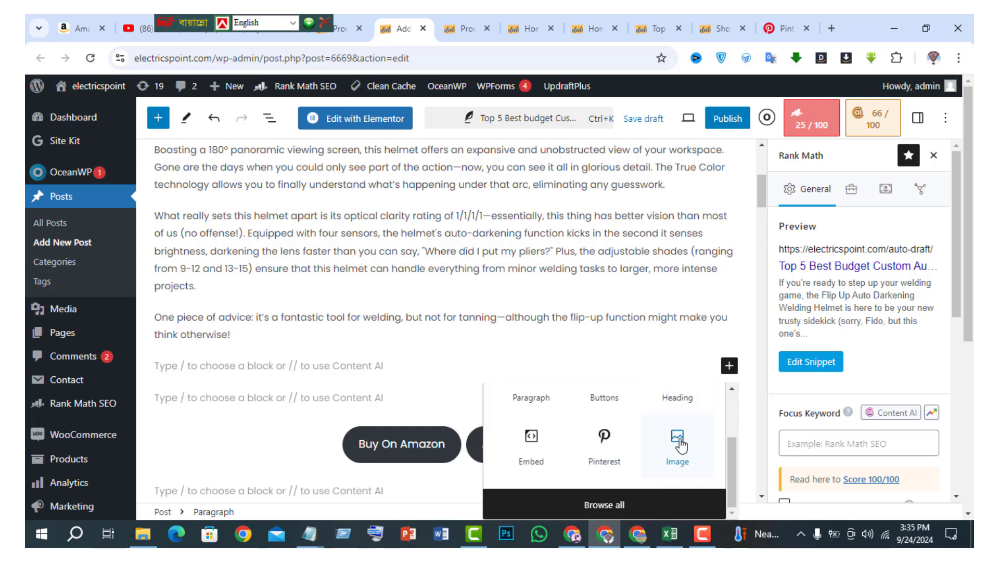
left_click(677, 443)
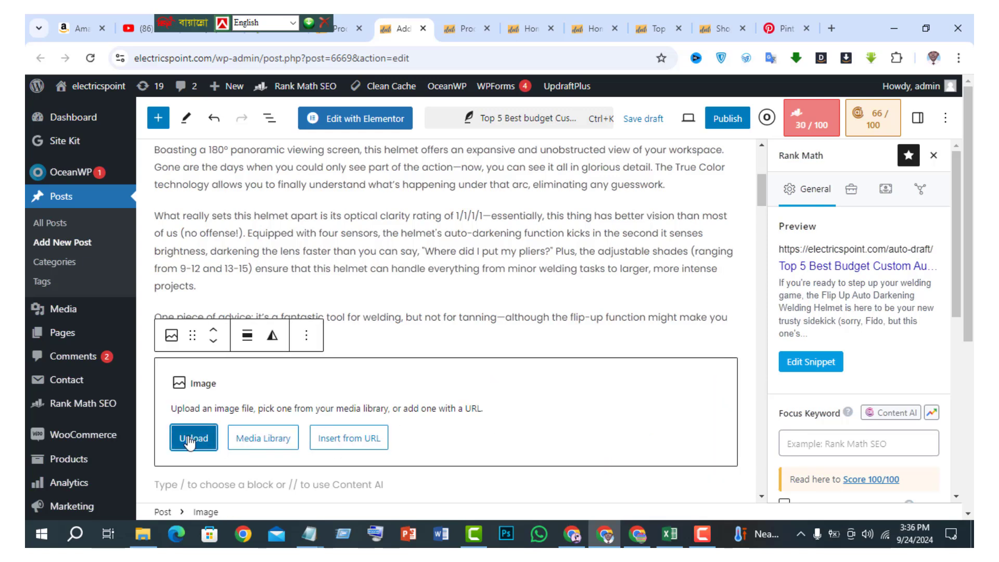
Step: Start an upload for the Number 1 image block and open 61tcmiUYMXL._AC_SL1500_ from folder 1 for editing in Paint
key("Return")
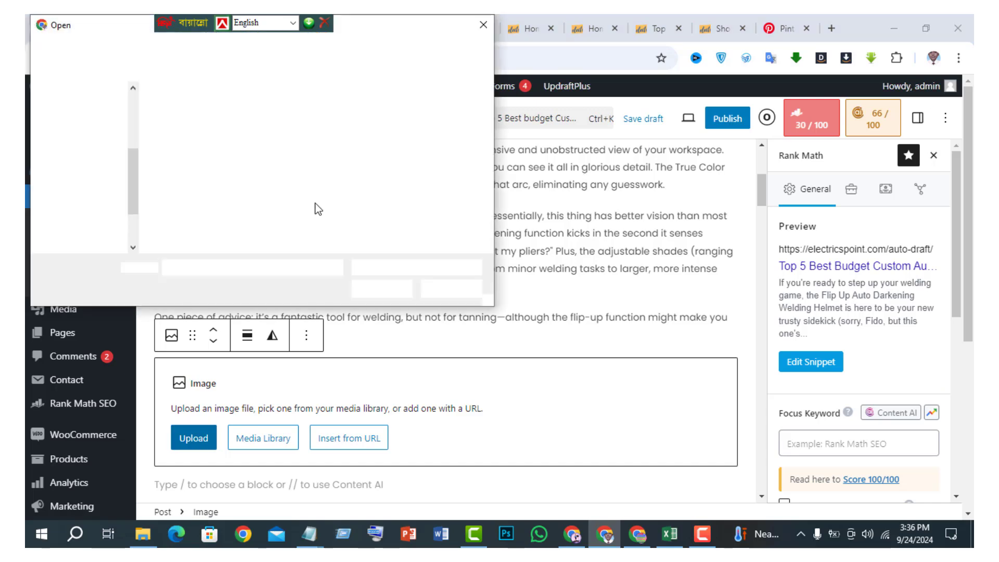
left_click(96, 47)
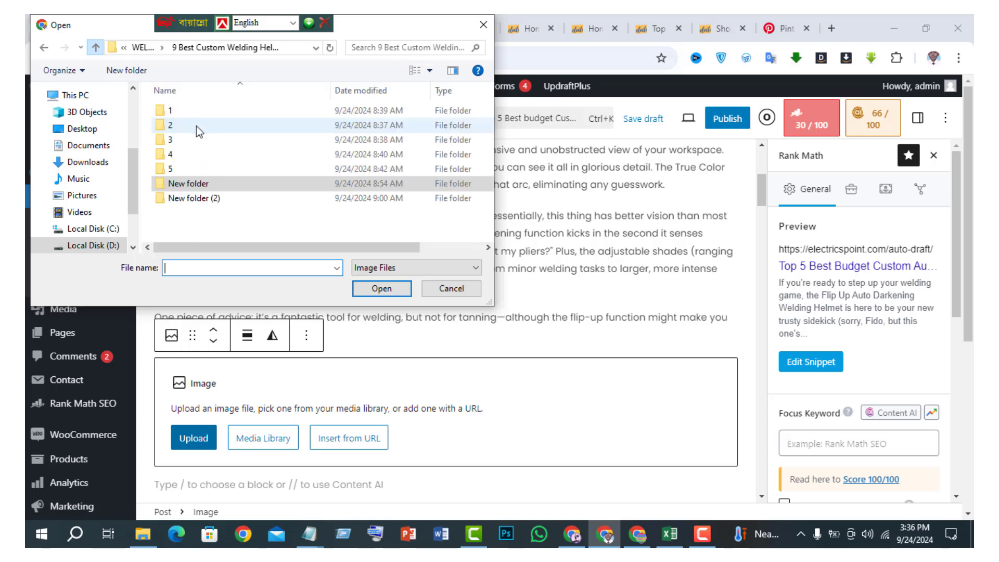
double_click(176, 110)
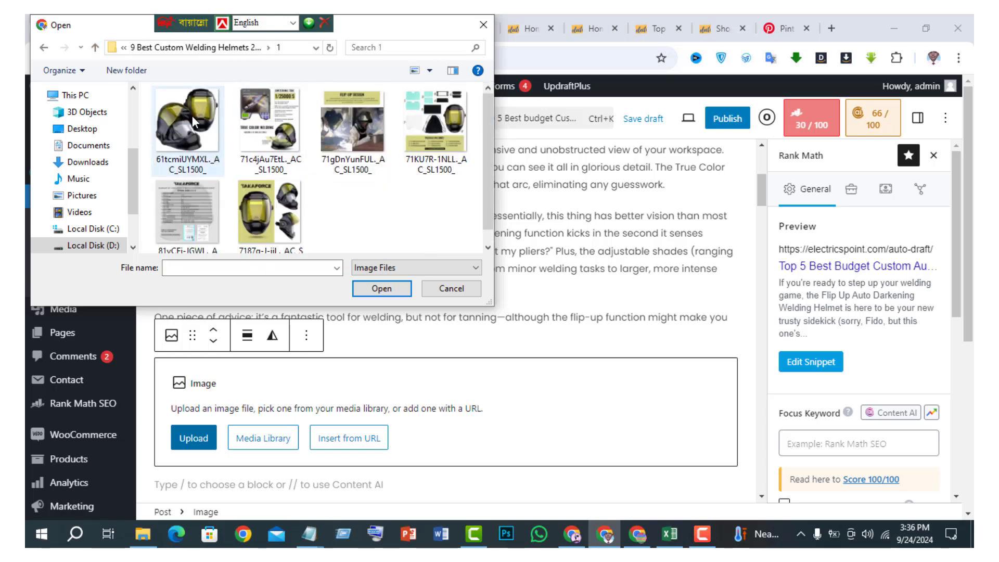
left_click(192, 119)
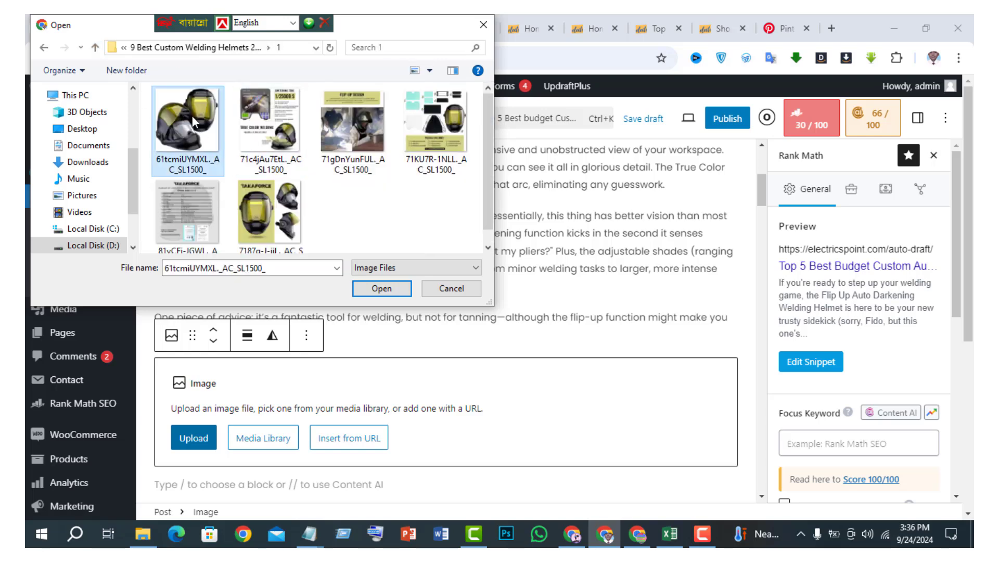
right_click(193, 122)
left_click(229, 190)
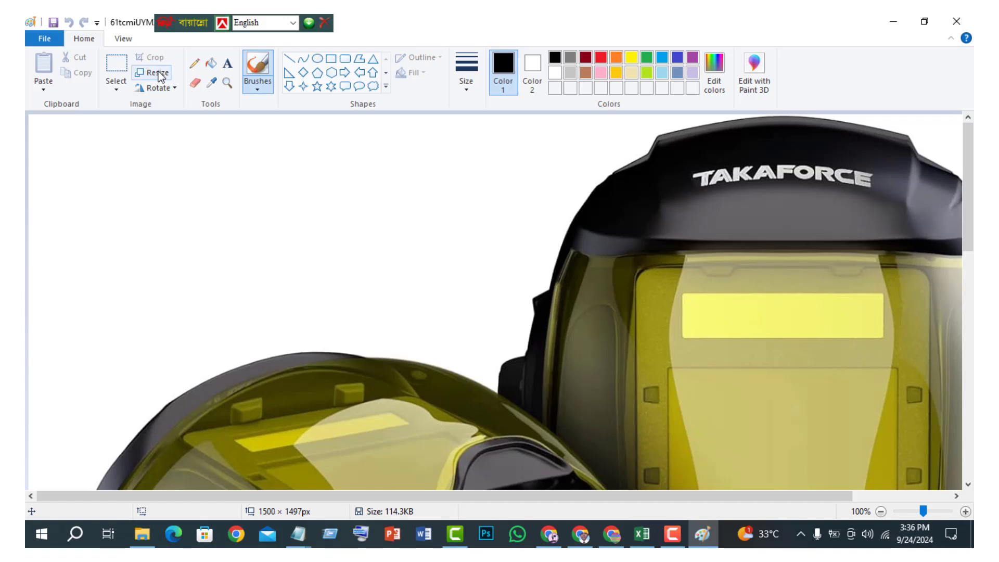
Step: Resize the Takaforce helmet picture to 500 pixels wide, save it, close Paint and upload the picture to the image block
left_click(156, 73)
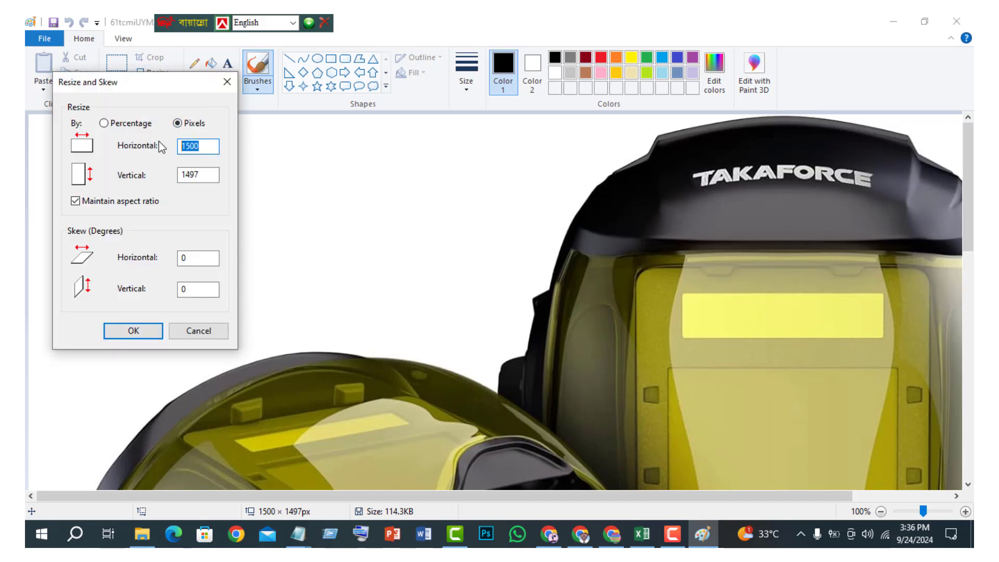
type("500")
left_click(154, 330)
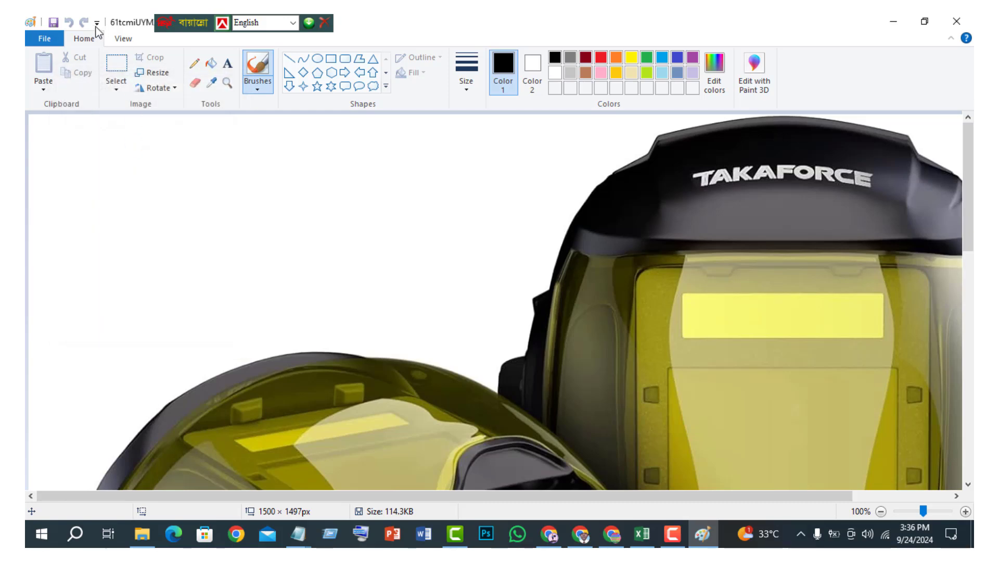
left_click(956, 21)
left_click(453, 350)
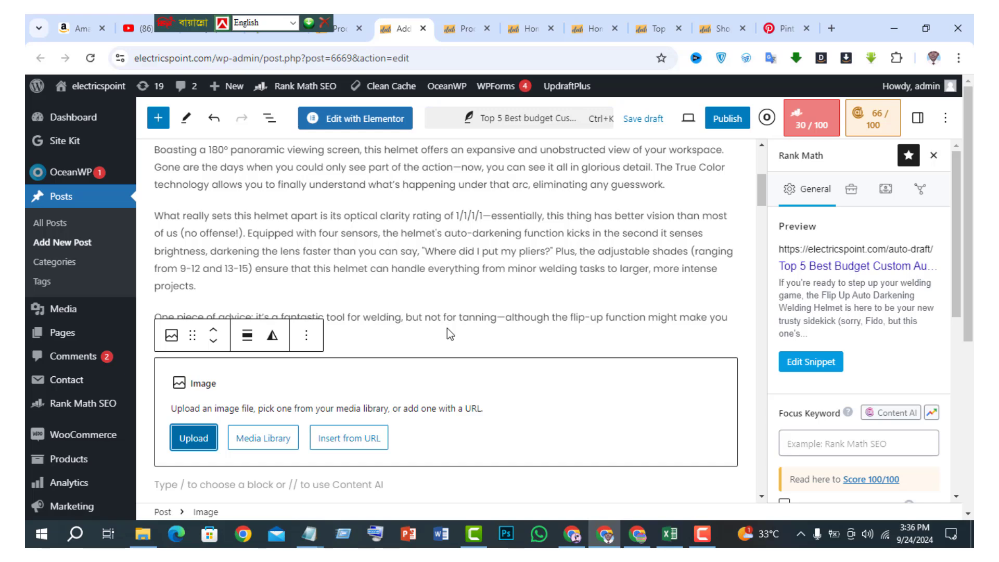
Step: Insert an image block below the last paragraph of the Miller Electric helmet section, above its Amazon button
scroll(436, 360, "down", 5)
scroll(426, 356, "down", 8)
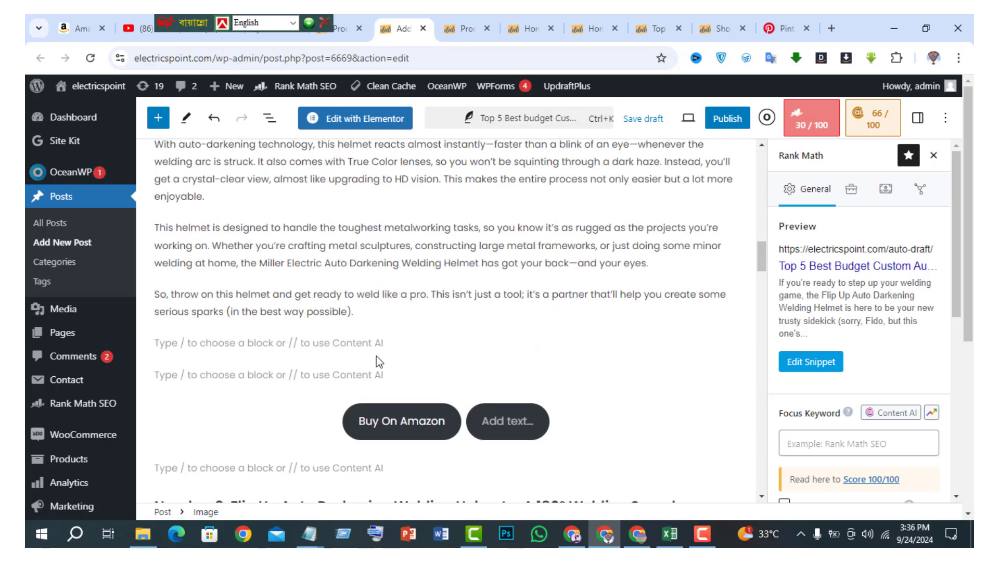
left_click(306, 339)
left_click(730, 343)
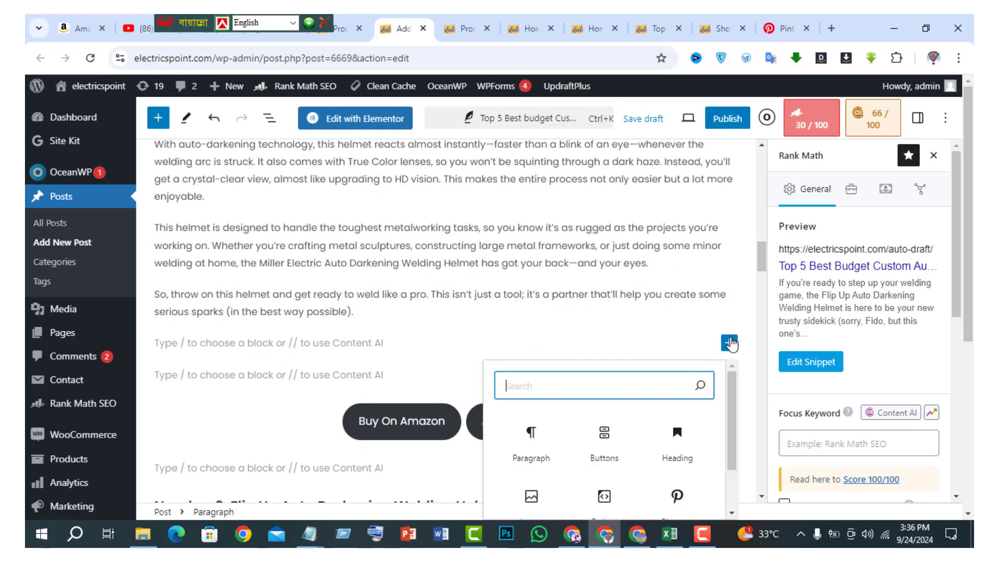
left_click(527, 499)
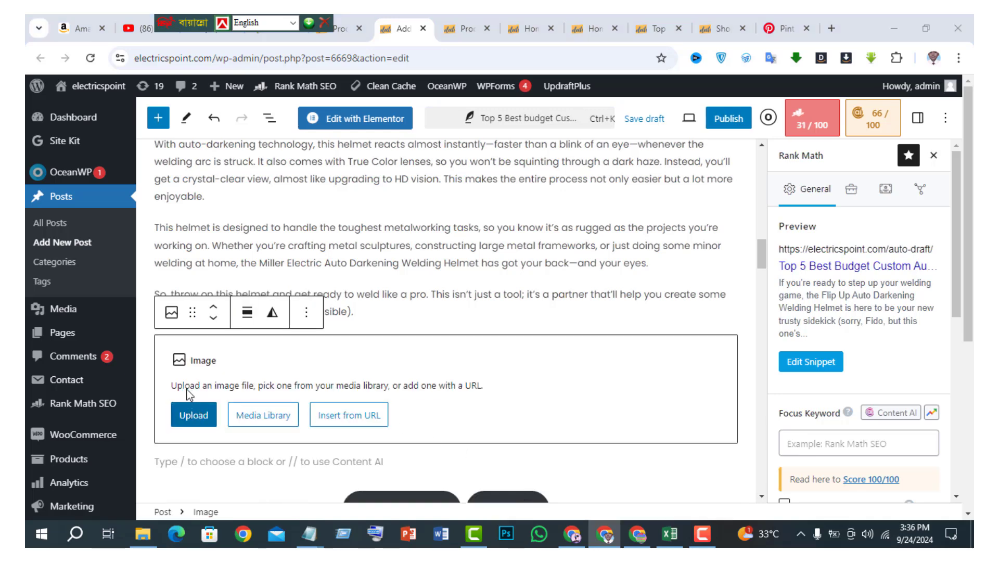
Step: Start an upload for the Miller Electric image block and open 61nX-CludPL._SL1280_ from folder 2 for editing in Paint
left_click(191, 414)
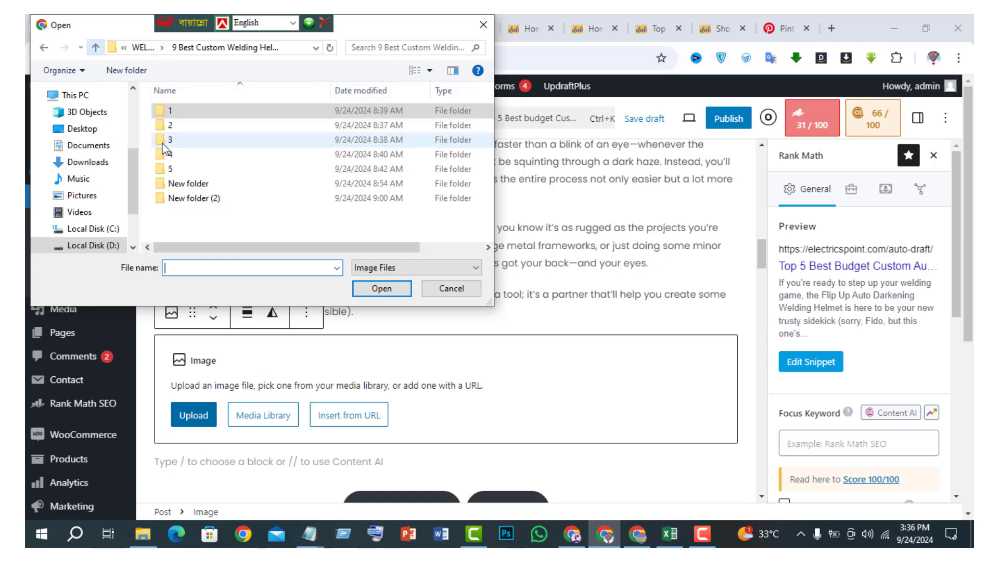
double_click(162, 130)
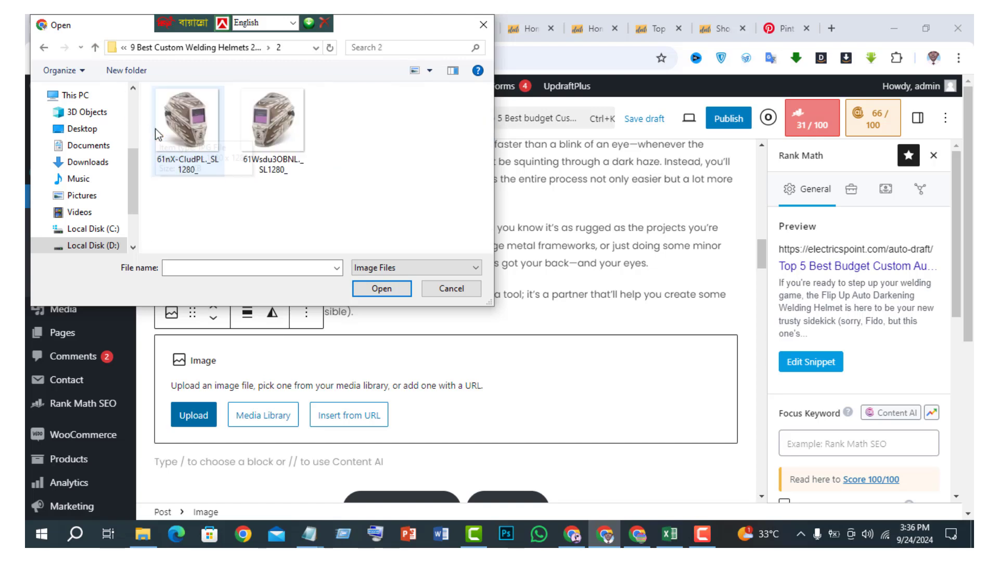
left_click(192, 120)
right_click(191, 113)
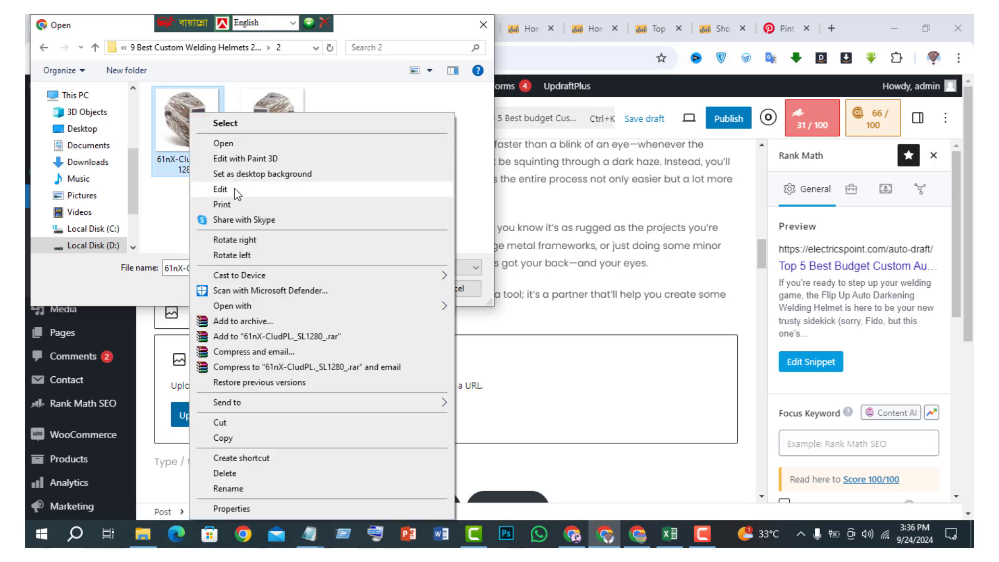
left_click(238, 194)
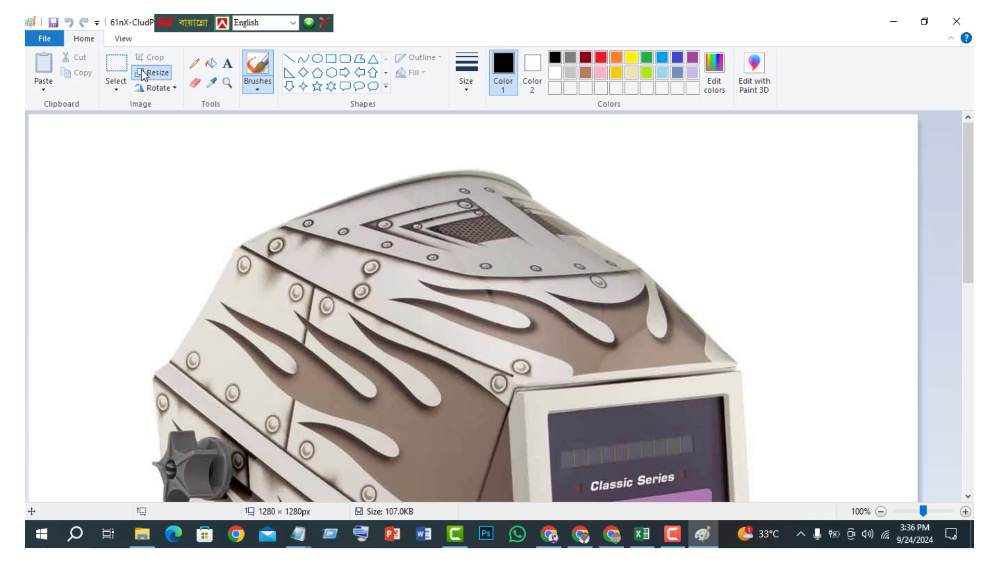
Step: Resize the Miller helmet picture to 500 × 500 pixels, save it, close Paint and upload the picture to the image block
left_click(151, 73)
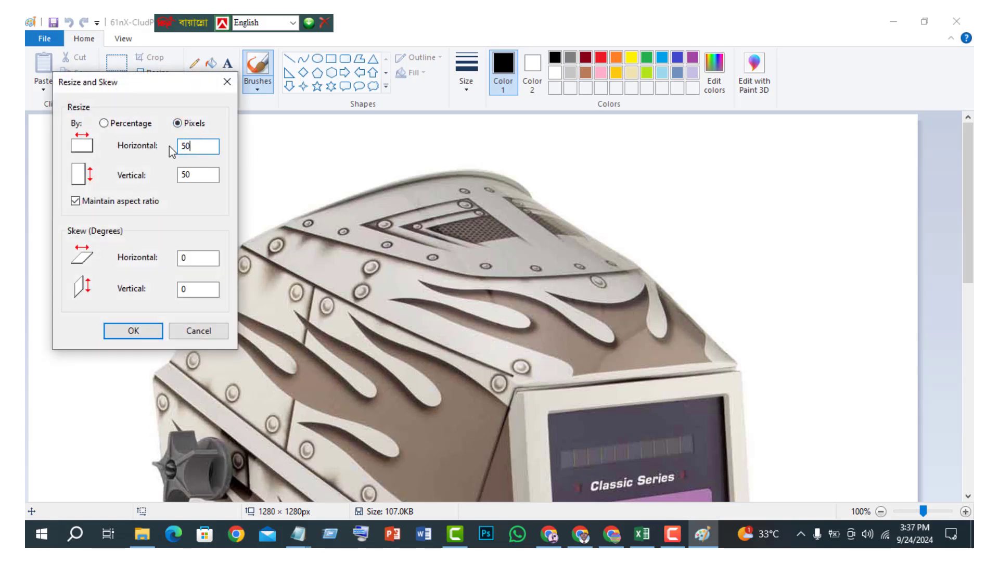
left_click(151, 331)
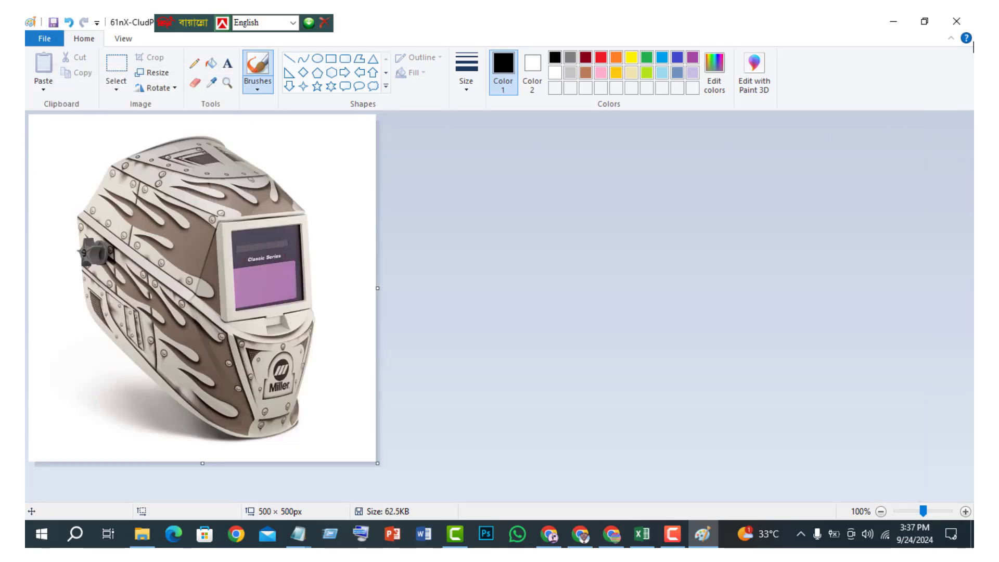
left_click(956, 22)
left_click(387, 269)
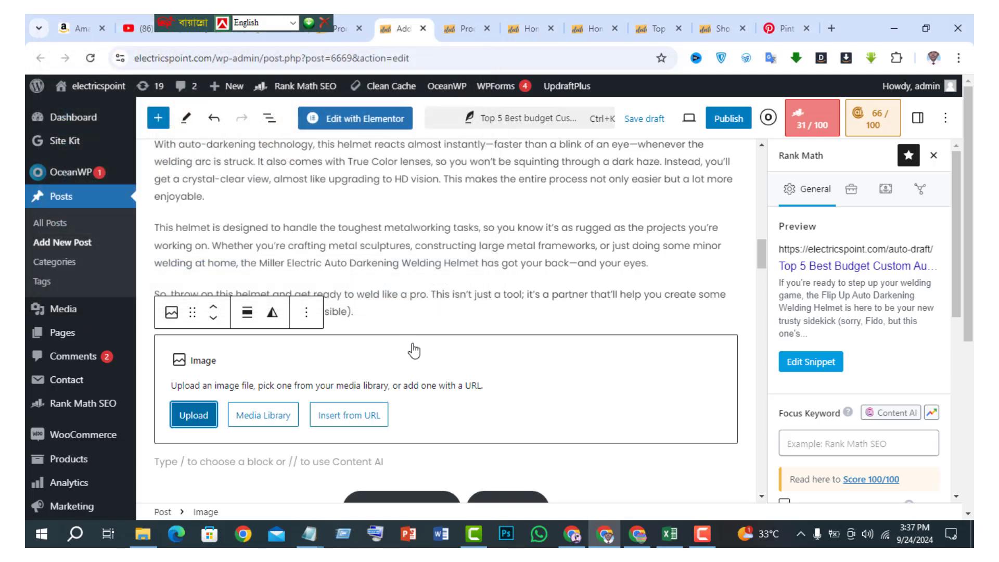
Step: Insert an image block below the last paragraph of the Number 3 Flip Up helmet section
scroll(430, 380, "down", 12)
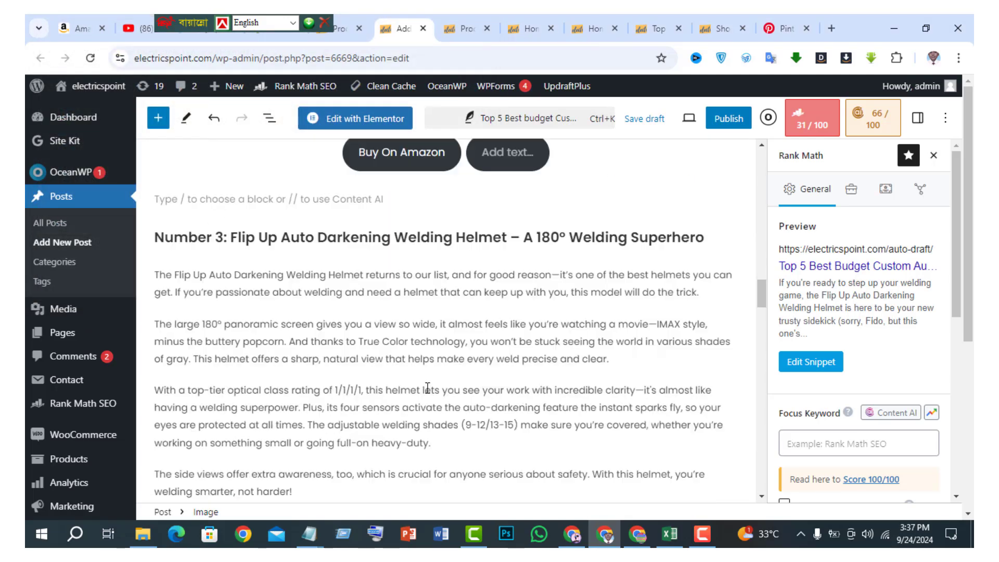
left_click(324, 354)
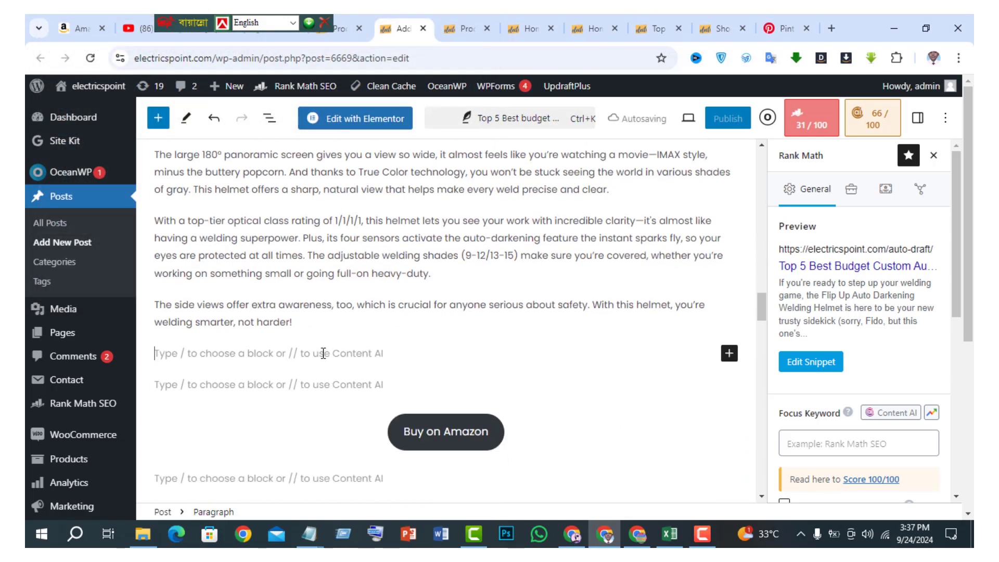
left_click(728, 354)
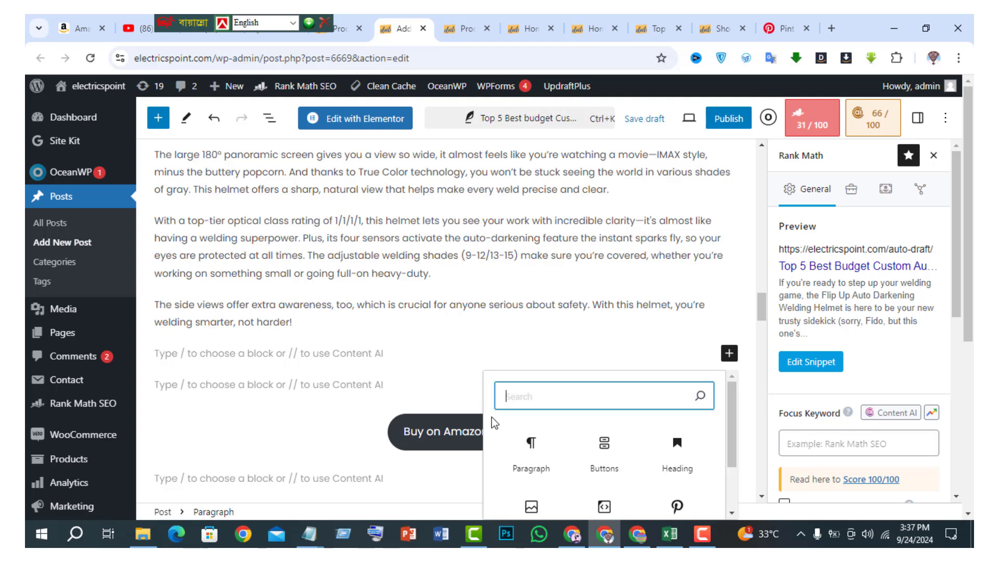
left_click(531, 506)
Step: Start an upload for the Number 3 helmet's image block and open 71o4mWsk4yL._AC_SL1500_ from folder 3 for editing in Paint
left_click(193, 427)
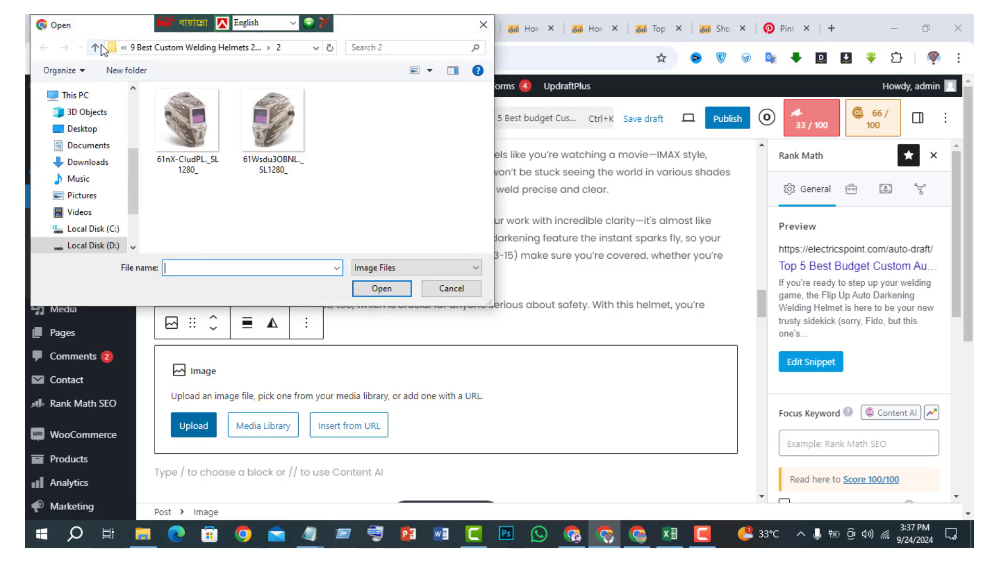
left_click(98, 48)
double_click(170, 139)
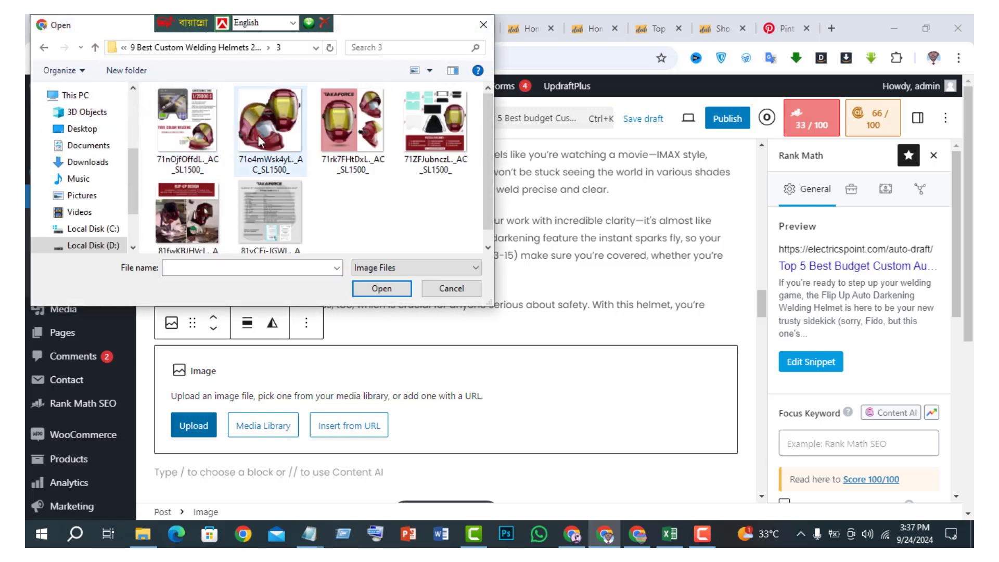
left_click(268, 115)
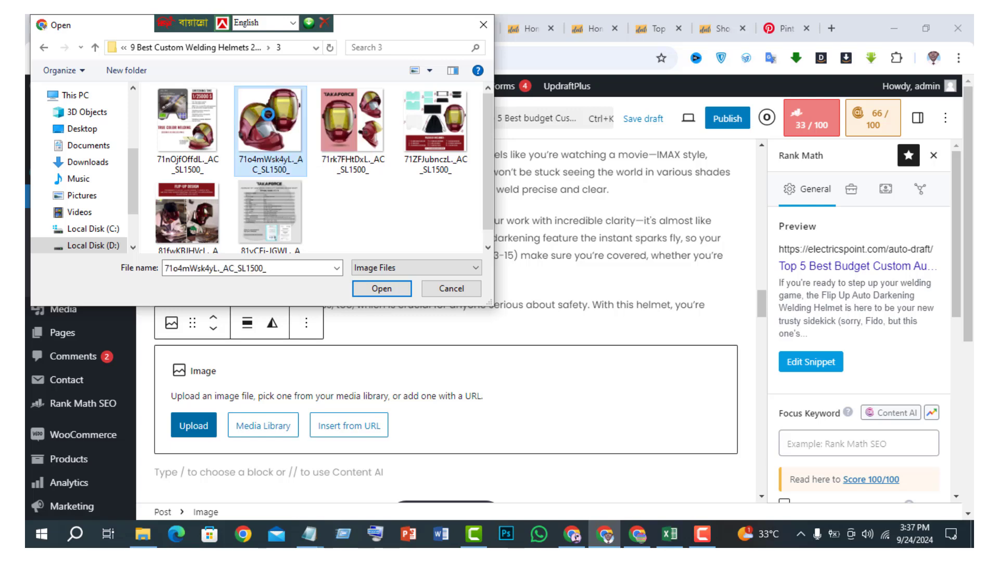
right_click(267, 114)
left_click(307, 188)
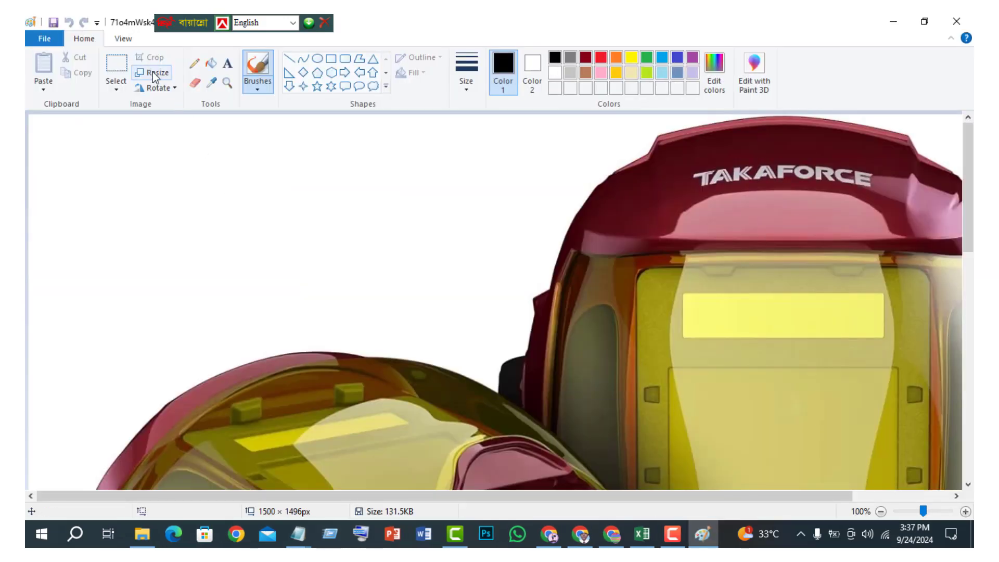
Step: Resize the Takaforce helmet picture to 500 pixels wide with its aspect ratio kept, save it, close Paint and upload it to the image block
left_click(152, 72)
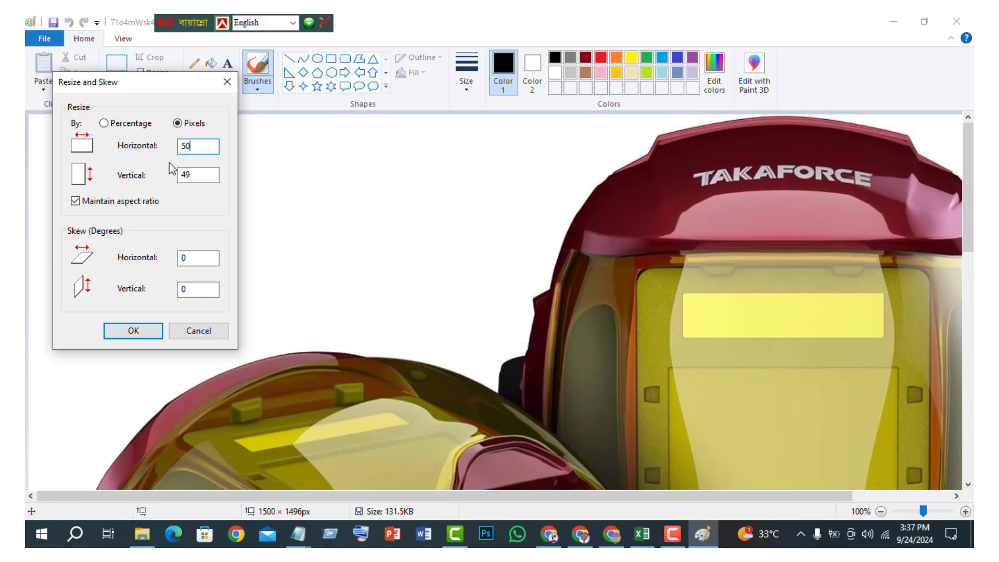
left_click(135, 331)
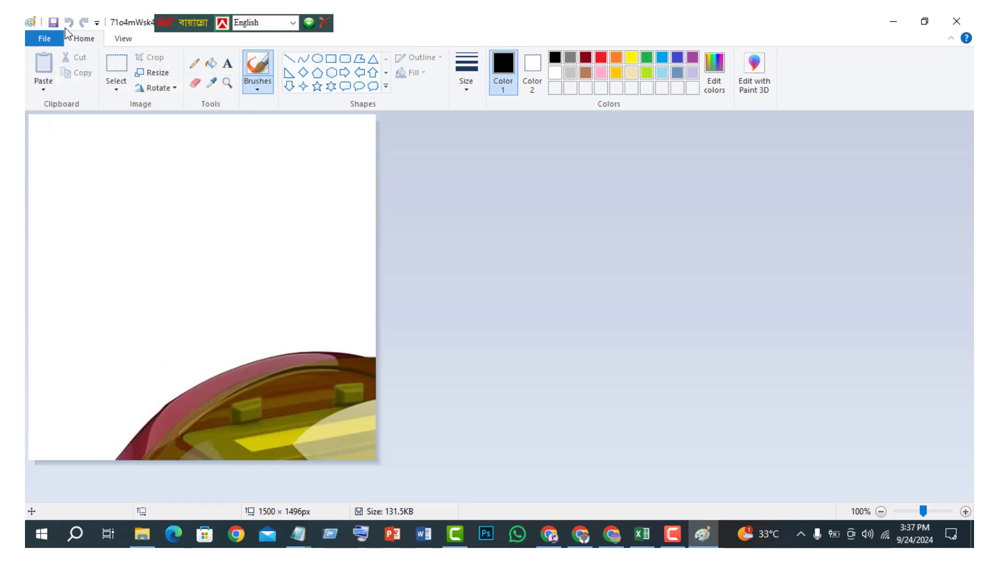
left_click(54, 23)
left_click(956, 21)
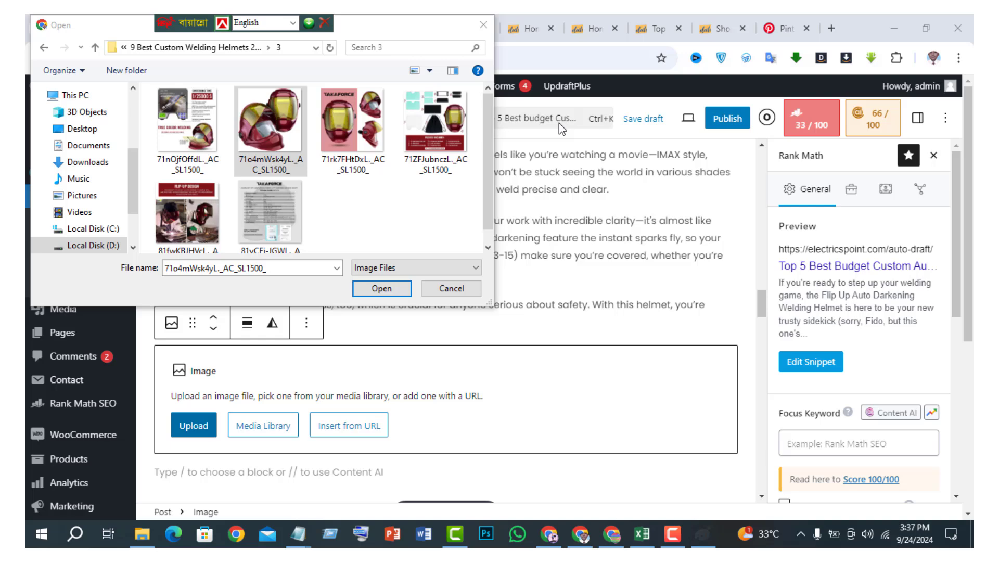
left_click(379, 288)
Step: Insert an image block below the last paragraph of the Optrel Crystal 2.0 section, above its Amazon button
scroll(463, 405, "down", 7)
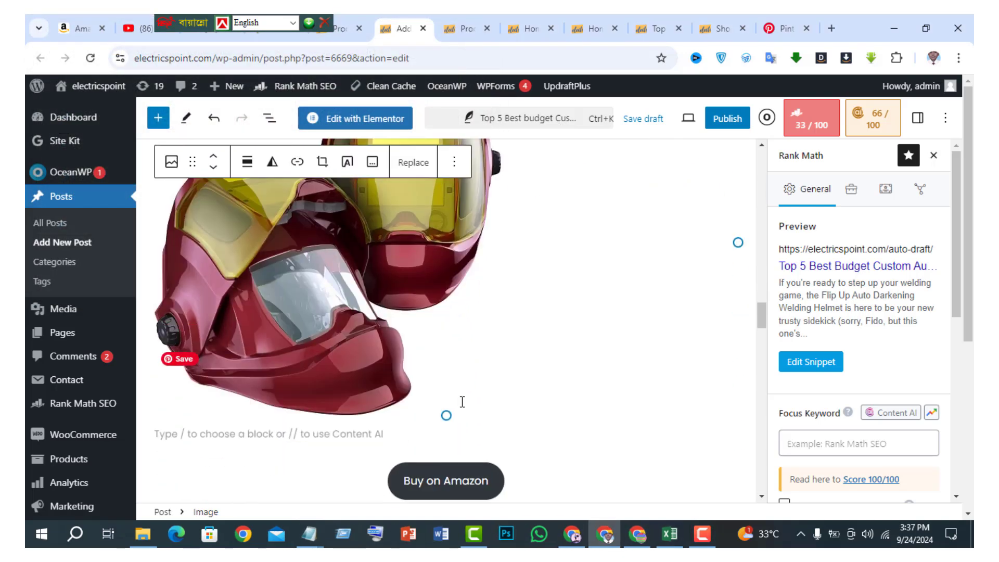
scroll(442, 382, "down", 4)
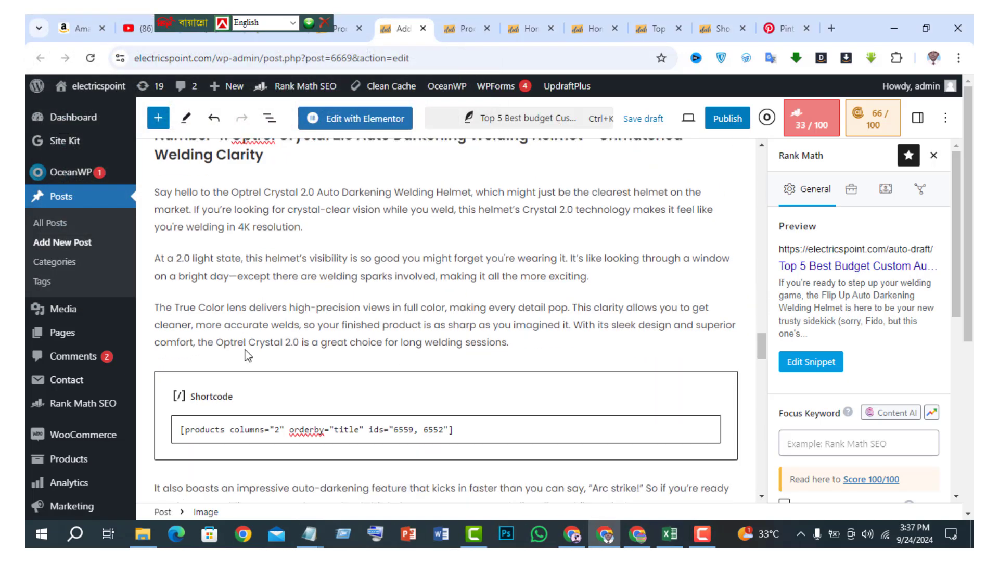
scroll(247, 353, "down", 5)
left_click(254, 269)
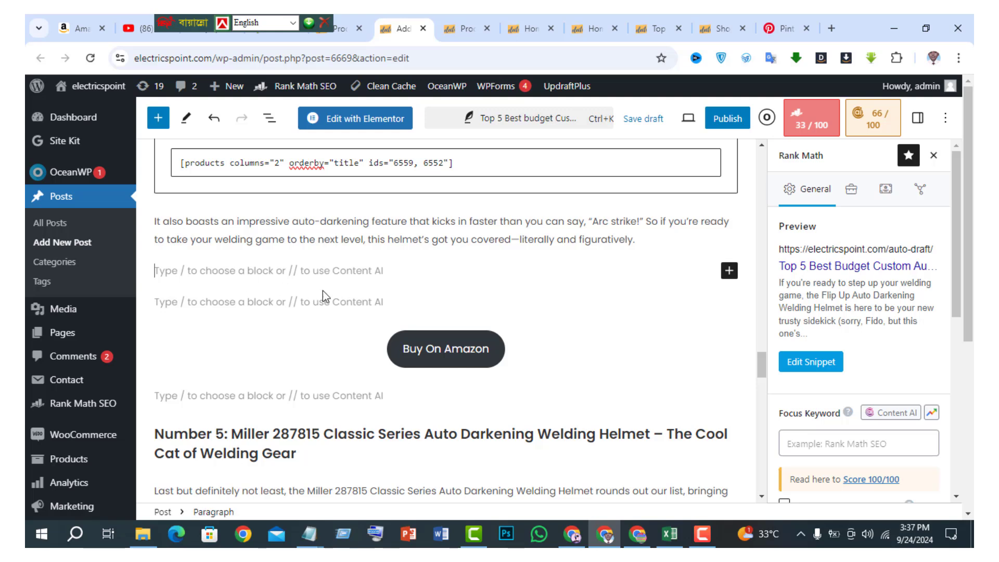
left_click(730, 270)
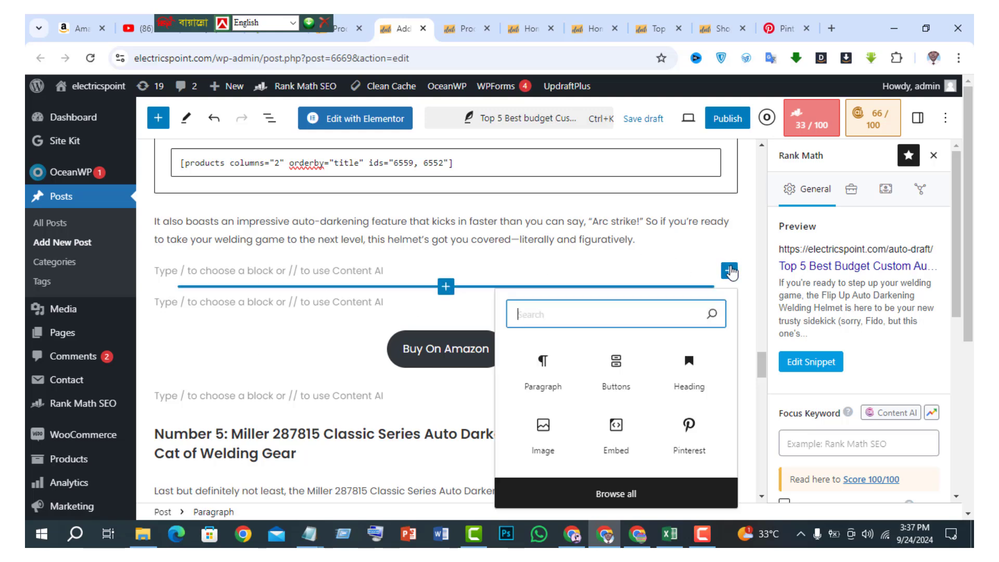
left_click(551, 430)
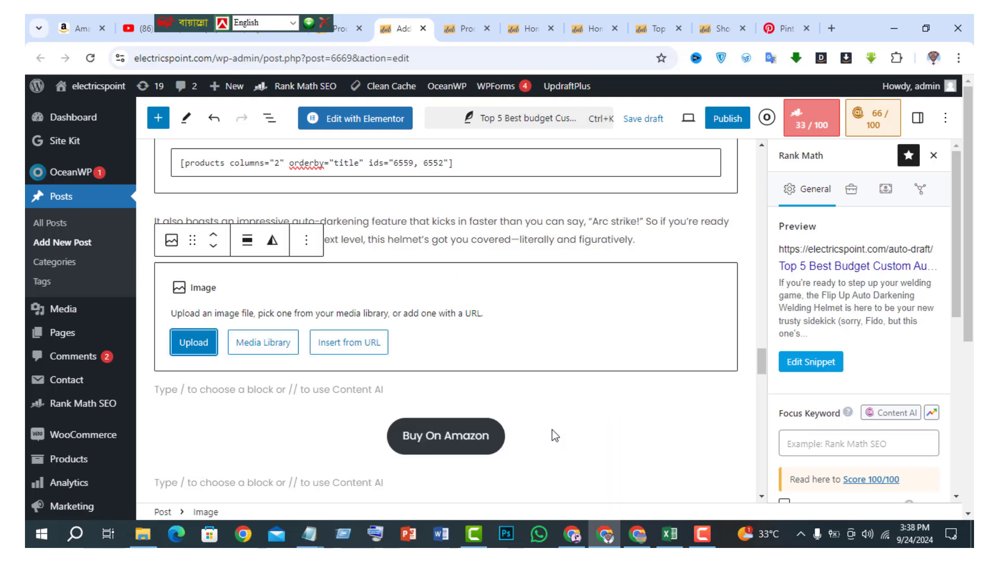
Step: Start an upload for the Optrel Crystal image block and open 51PZN185tNL._AC_SL1392_ from folder 4 for editing in Paint
left_click(200, 351)
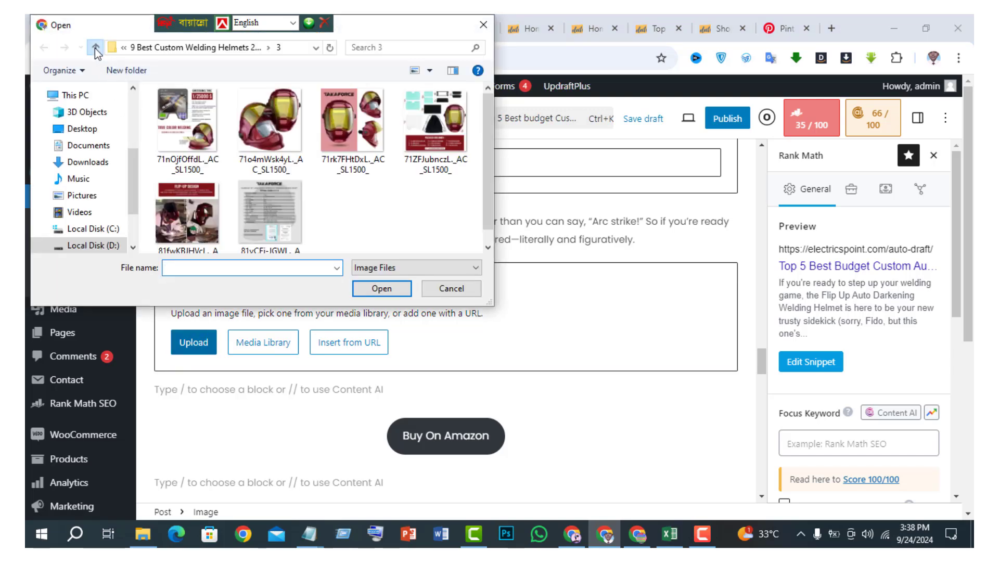
left_click(94, 48)
double_click(165, 140)
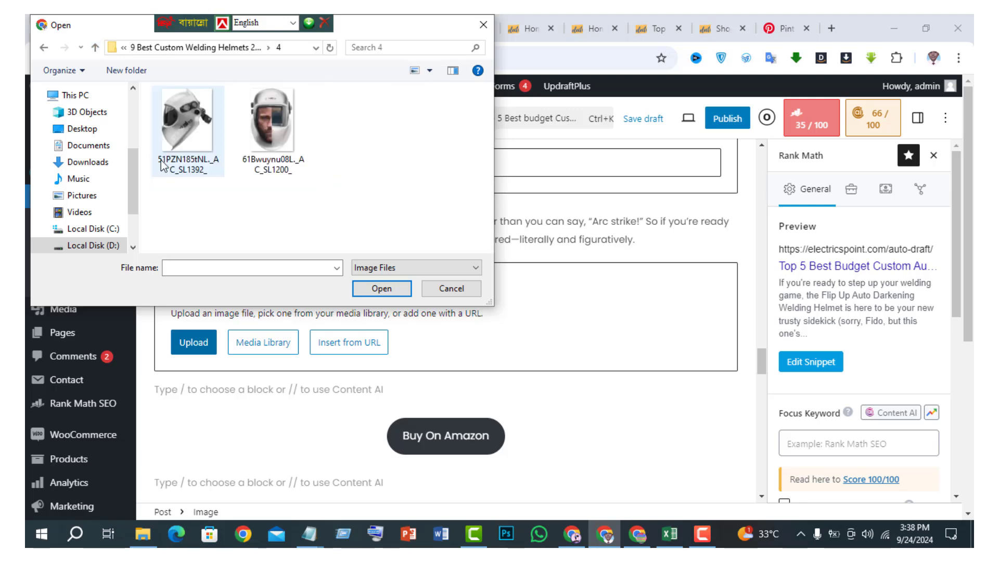
left_click(205, 124)
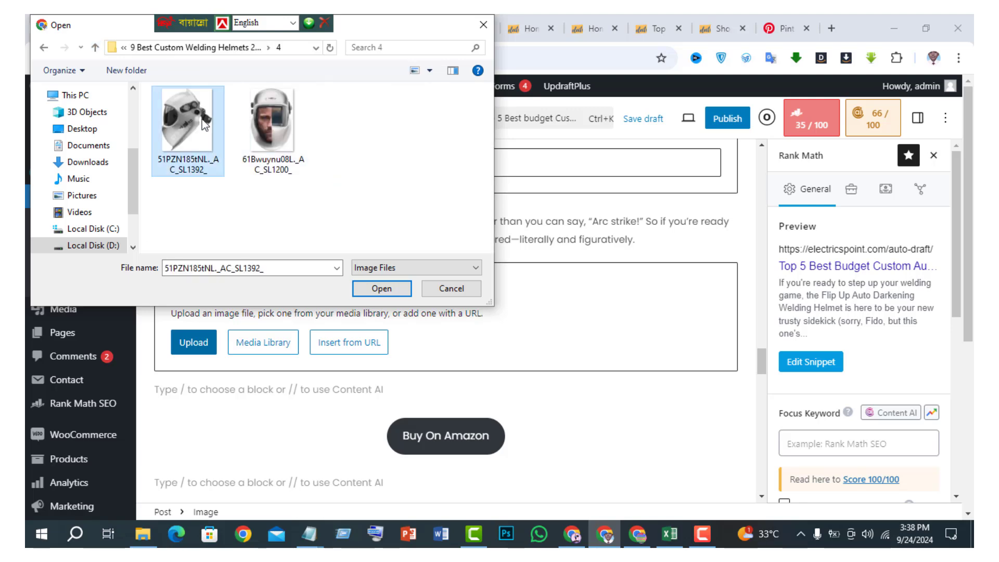
left_click(252, 188)
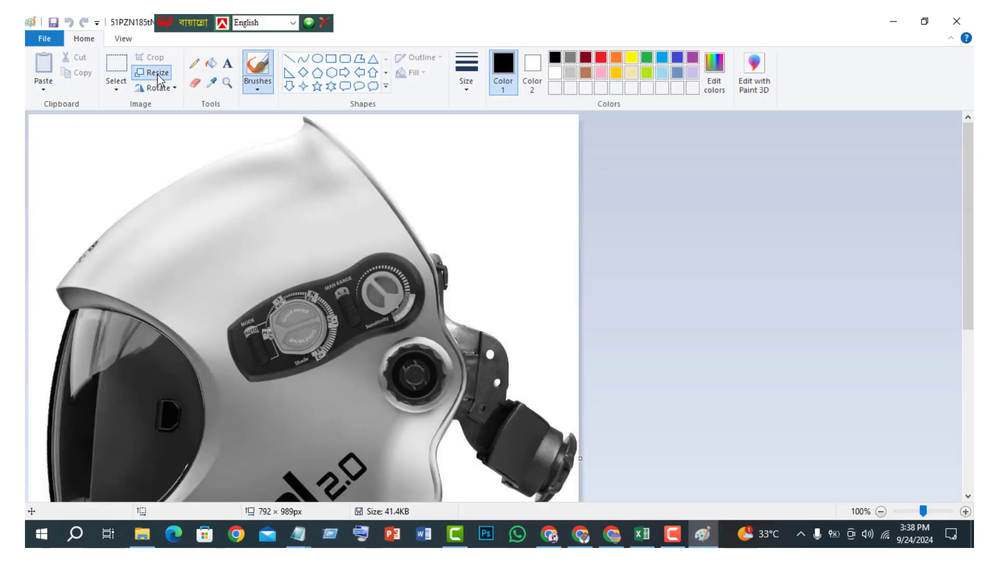
Step: Resize the Crystal 2.0 helmet picture to 500 pixels wide with its aspect ratio kept, save it, close Paint and upload it
left_click(156, 73)
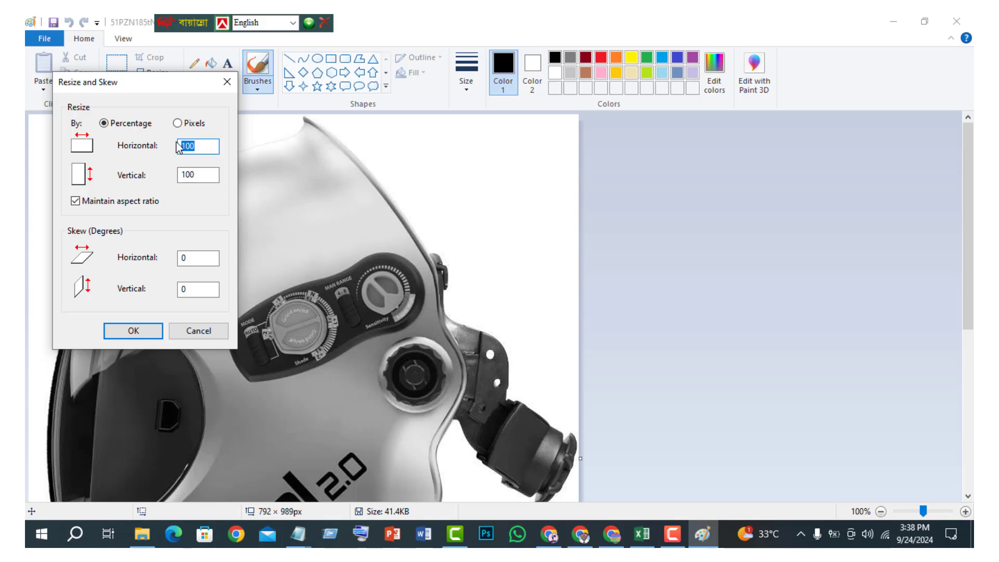
left_click(177, 123)
type("500")
left_click(145, 327)
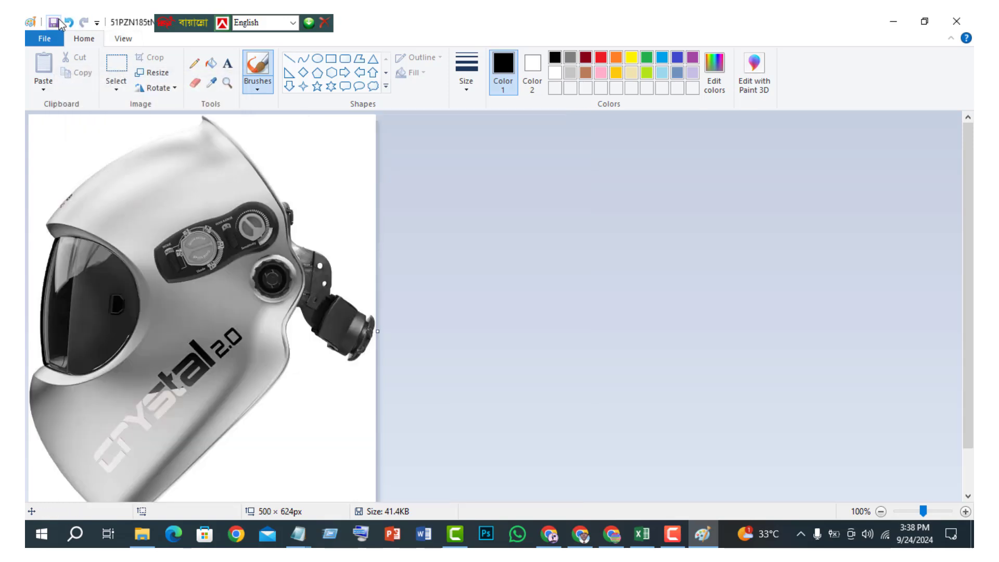
left_click(956, 23)
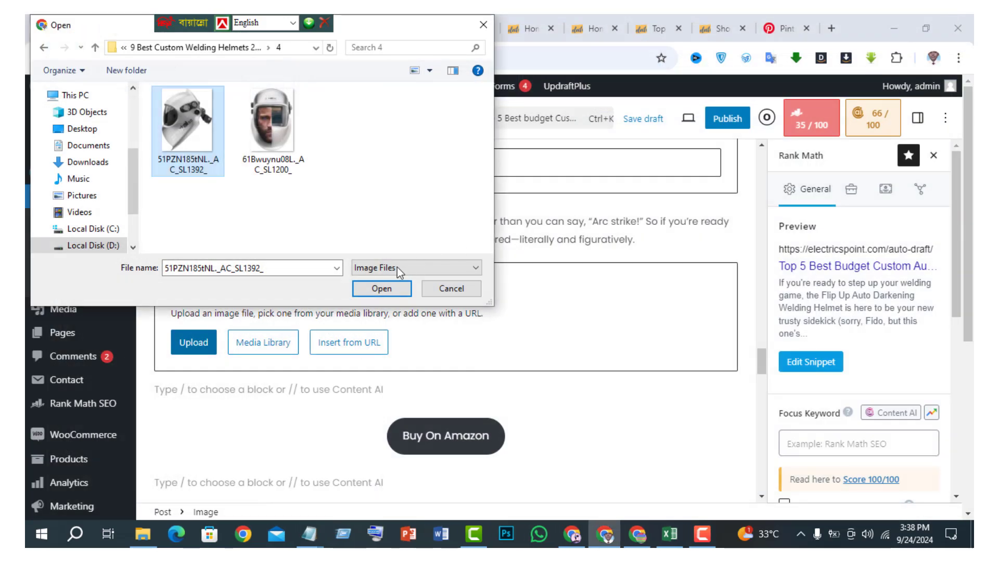
left_click(381, 349)
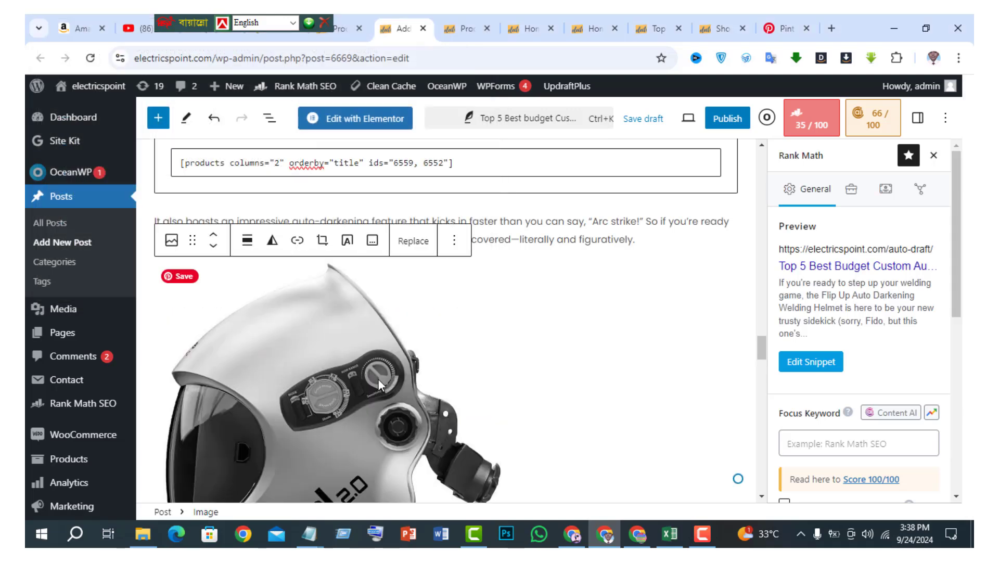
Step: Insert an image block below the closing "Happy welding!" paragraph of the Miller 287815 section, above its Amazon button
scroll(413, 435, "down", 10)
scroll(410, 424, "down", 4)
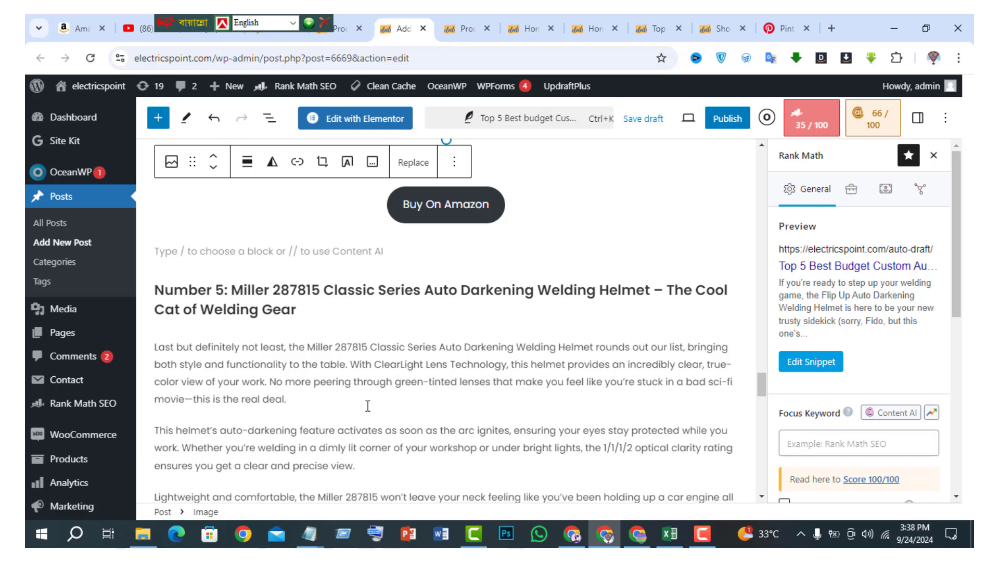
scroll(349, 400, "down", 3)
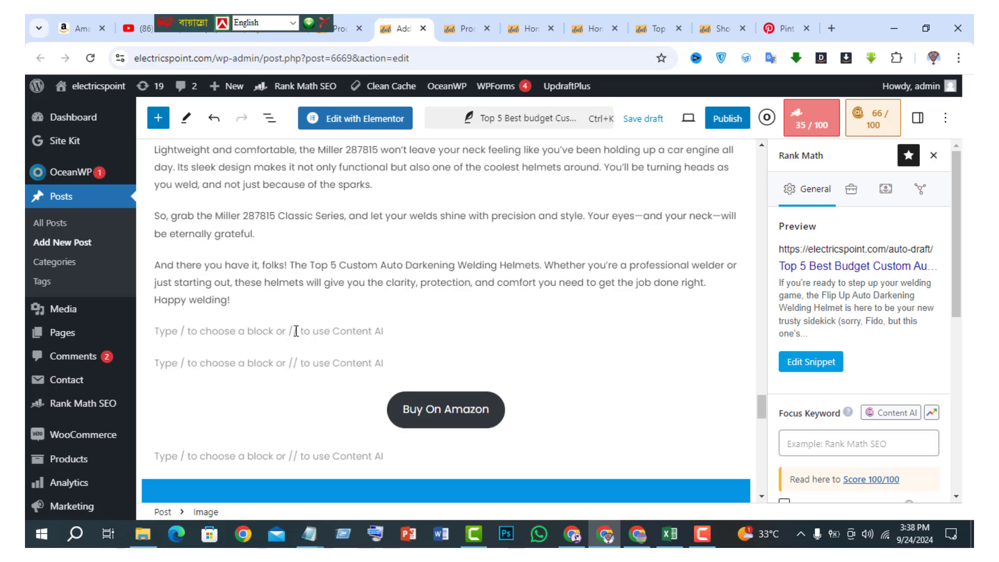
left_click(332, 329)
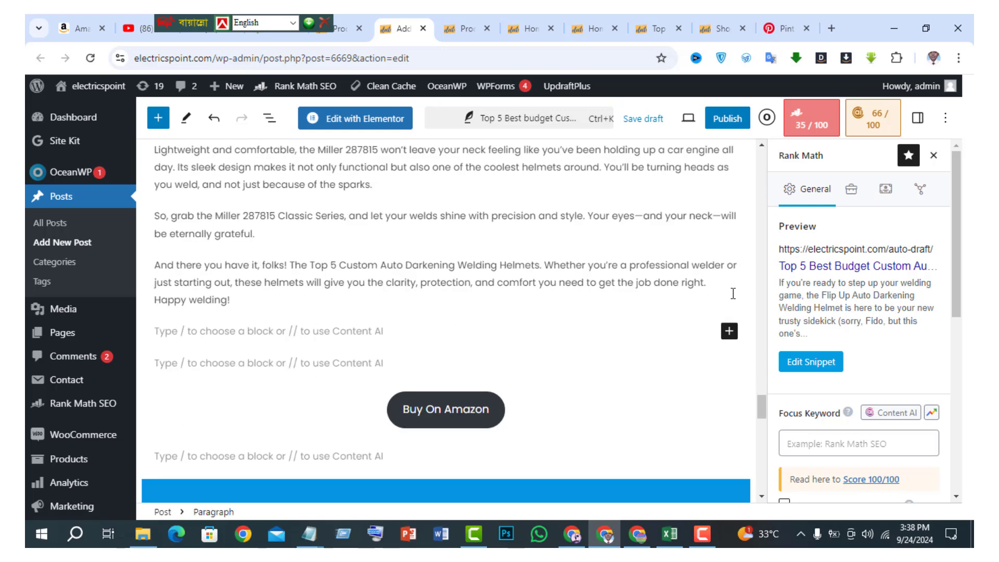
left_click(728, 331)
left_click(531, 497)
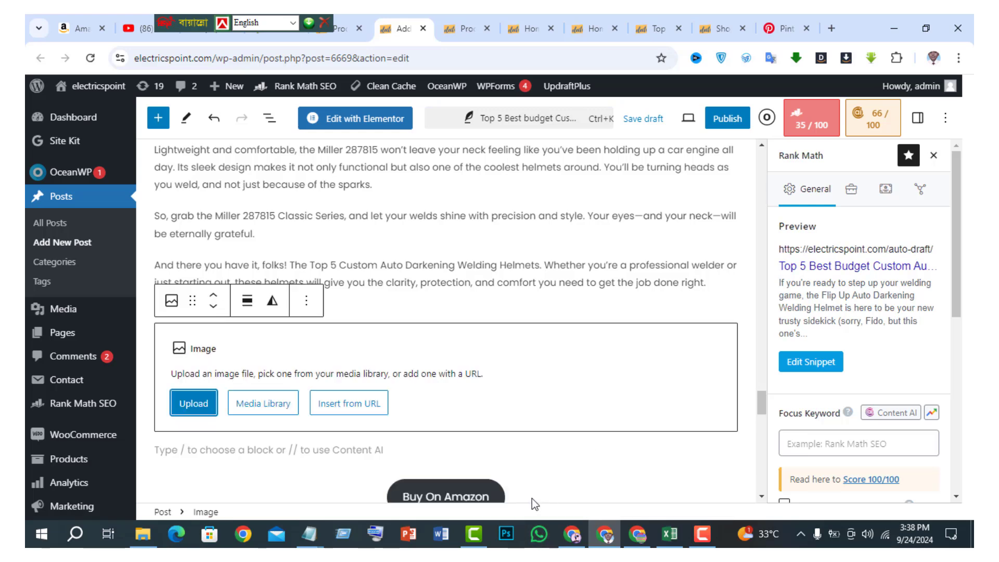
Step: Start an upload for the Miller 287815 image block and open 41-PaQYh0jL._AC_SL1280_ from folder 5 for editing in Paint
left_click(205, 408)
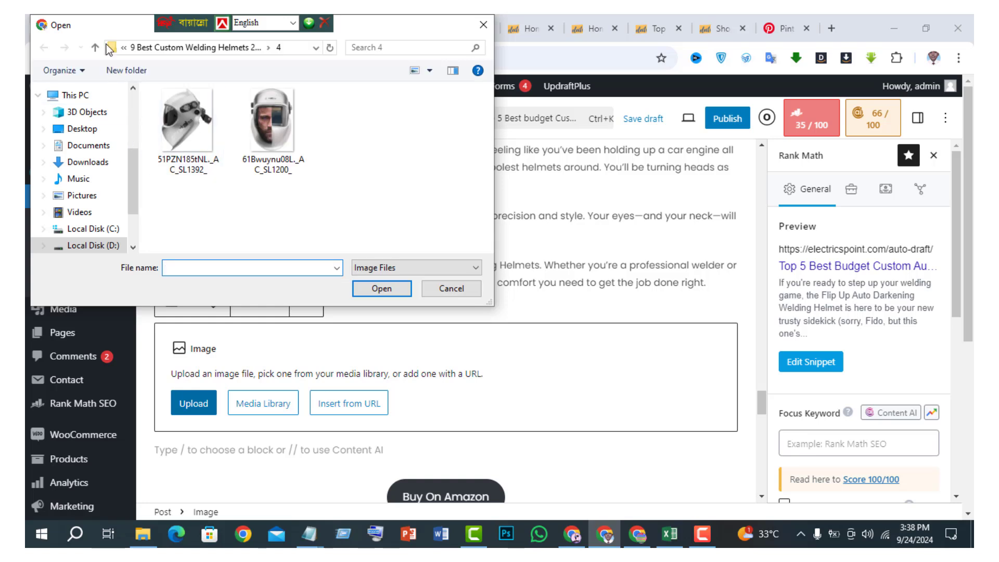
key("alt+Up")
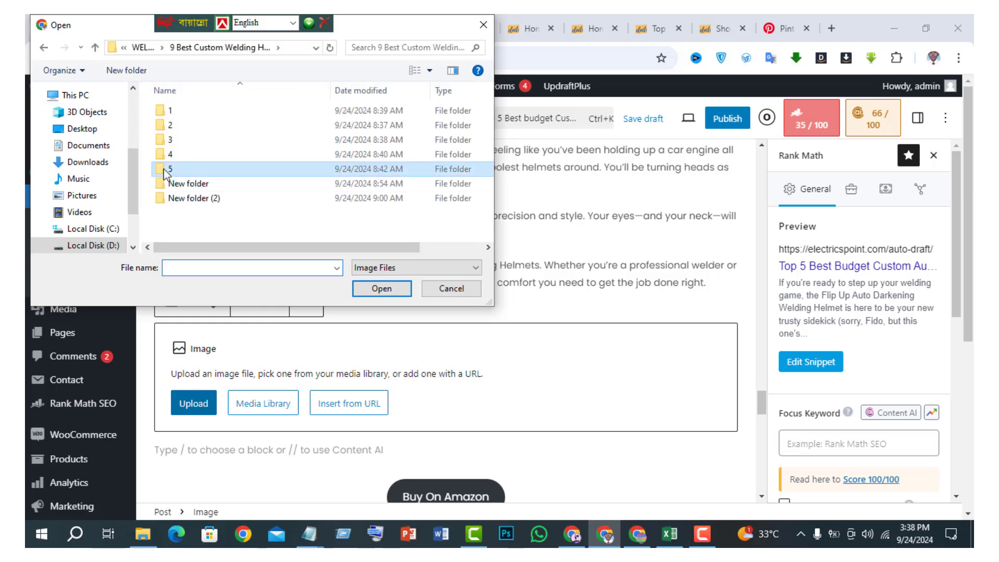
double_click(163, 169)
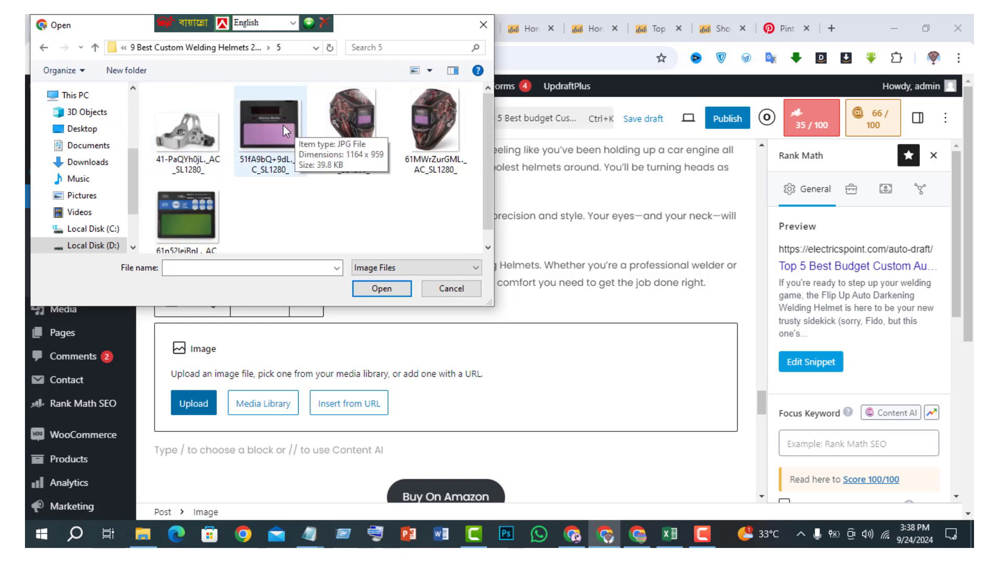
left_click(193, 127)
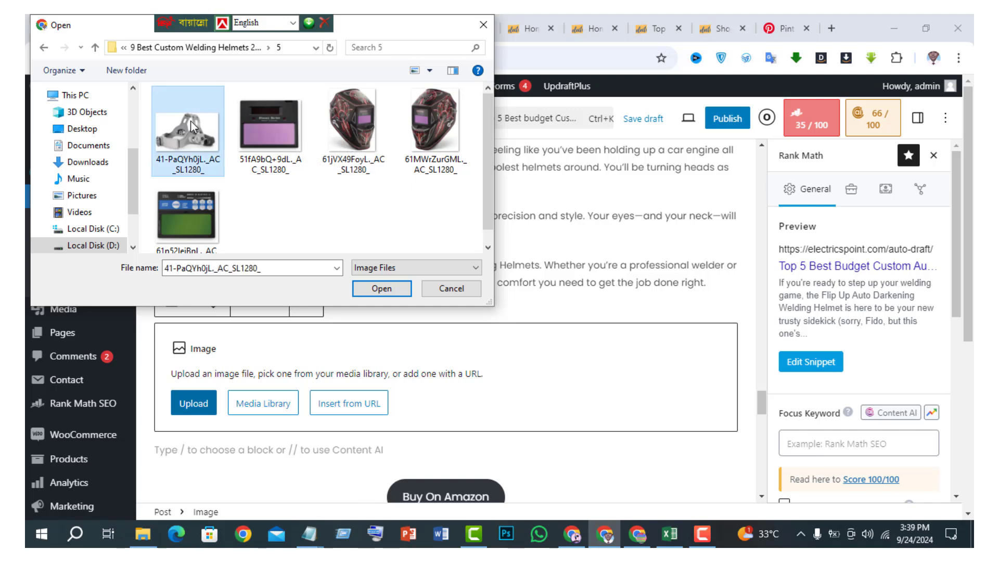
right_click(190, 111)
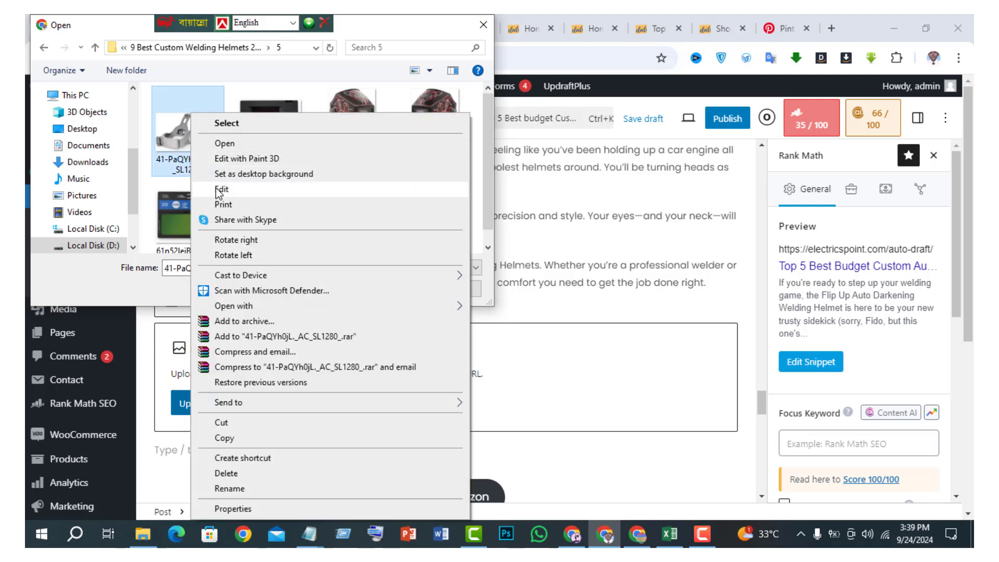
left_click(218, 190)
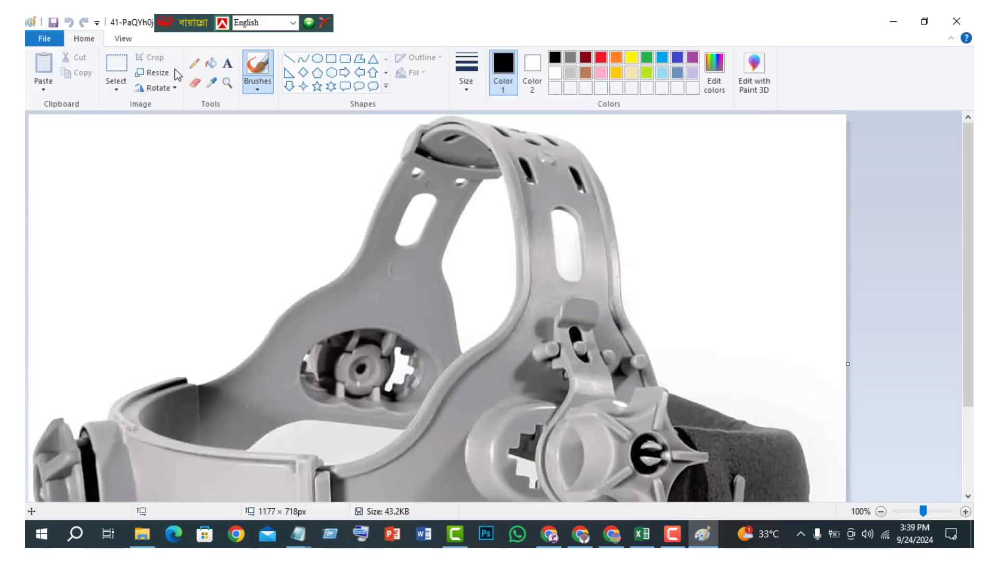
Step: Resize the headgear picture to 500 pixels wide with its aspect ratio kept, save it, close Paint and upload it to the image block
left_click(164, 73)
left_click(178, 123)
left_click_drag(208, 146, 179, 147)
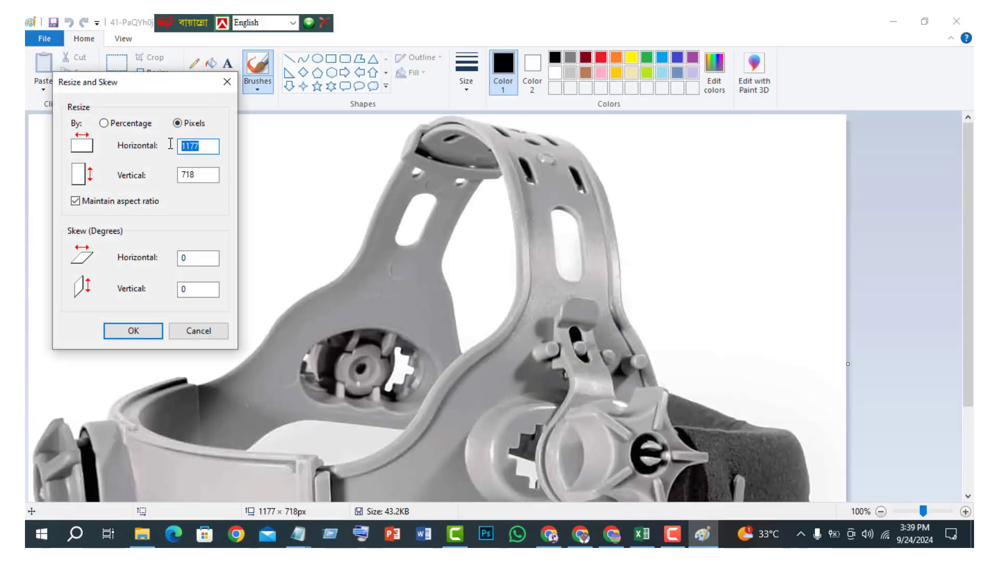
type("500")
left_click(134, 332)
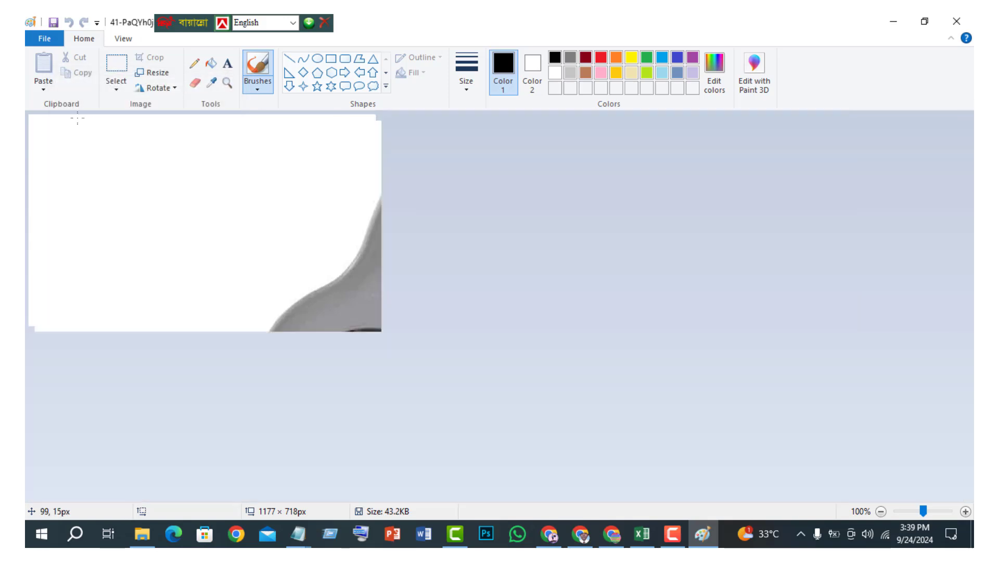
left_click(50, 22)
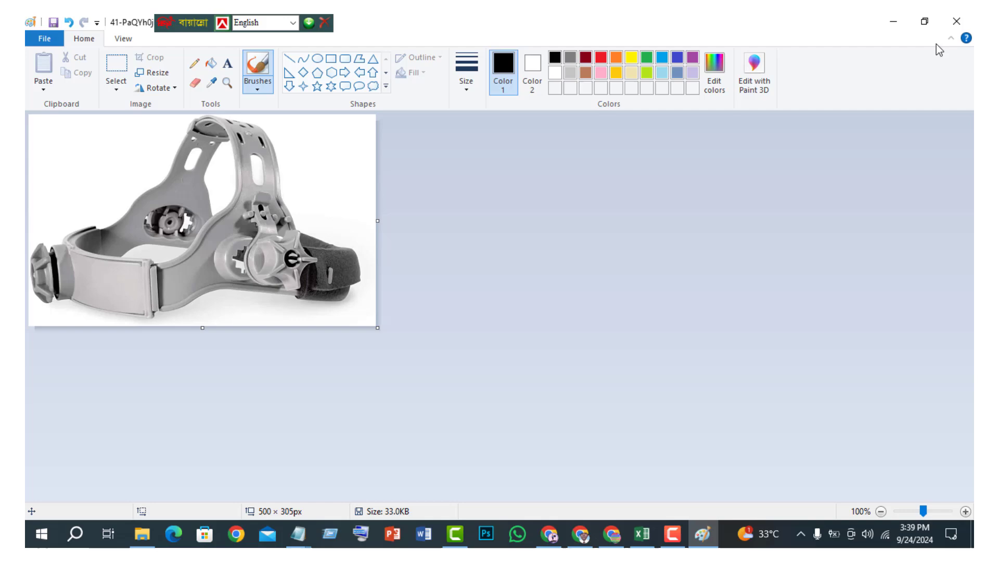
left_click(956, 21)
left_click(381, 288)
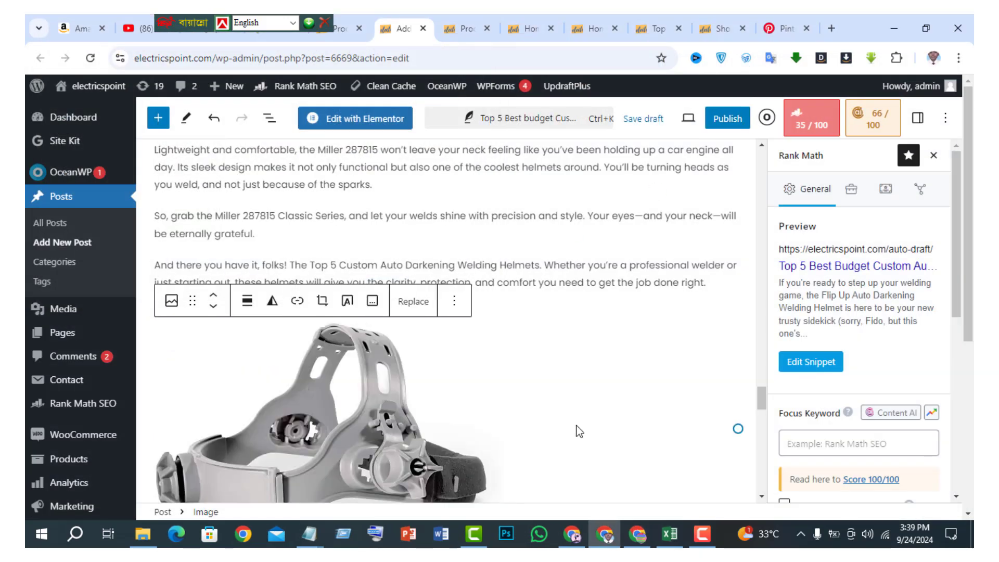
scroll(557, 417, "down", 8)
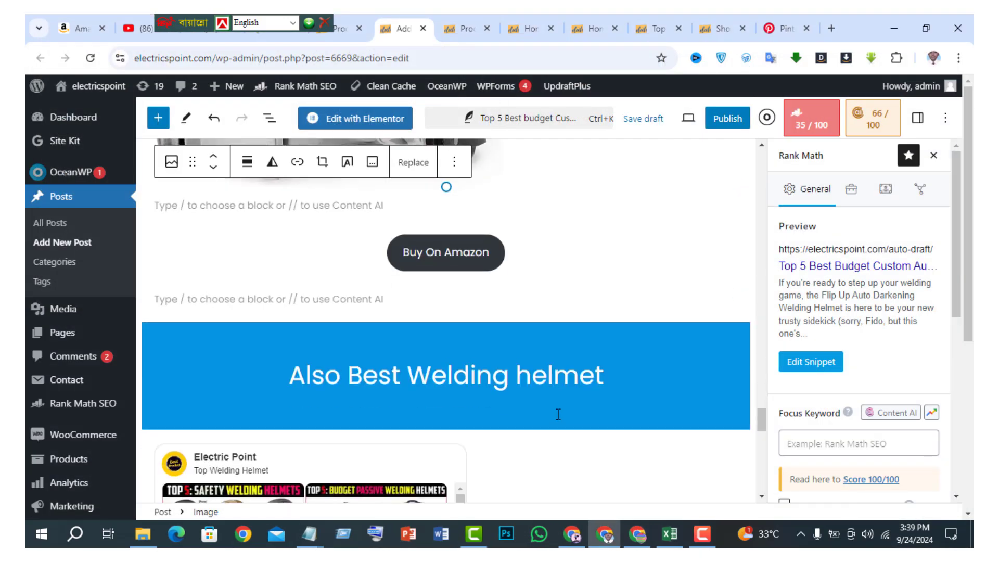
Step: Copy "Auto Darkening Welding Helmets" from the post title and enter it as the Rank Math focus keyword
scroll(558, 414, "up", 10)
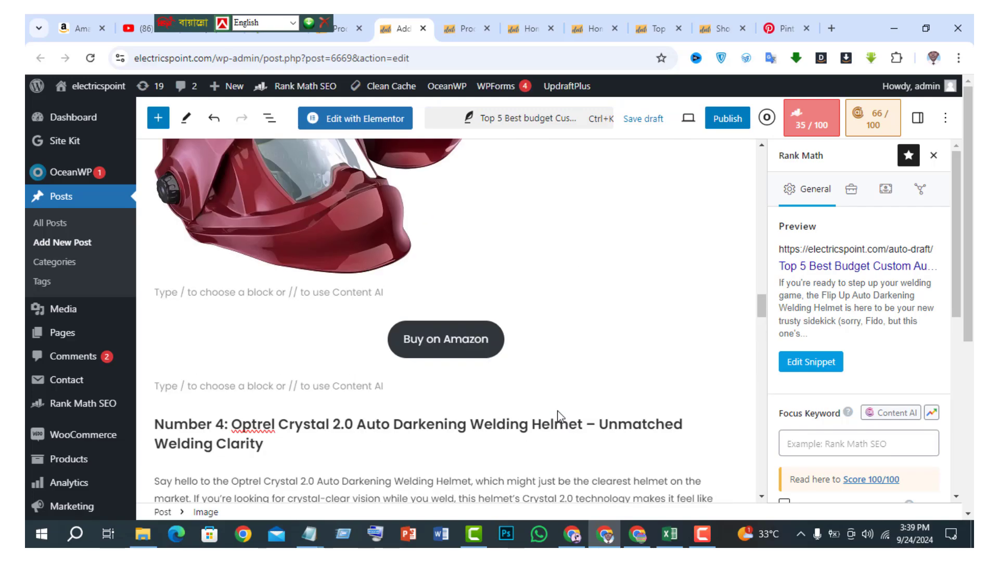
scroll(556, 411, "up", 15)
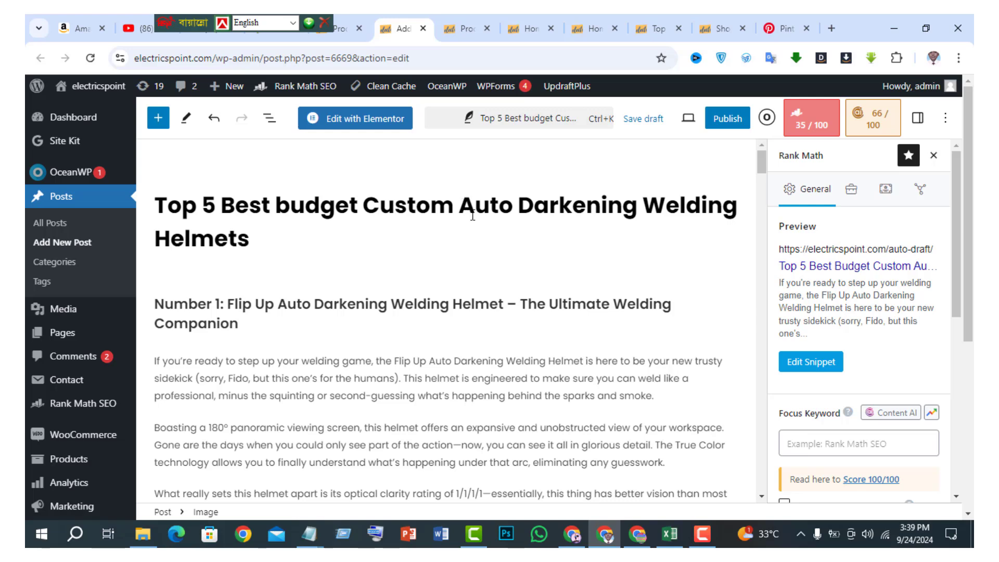
left_click_drag(471, 216, 482, 234)
key("ctrl+c")
right_click(530, 207)
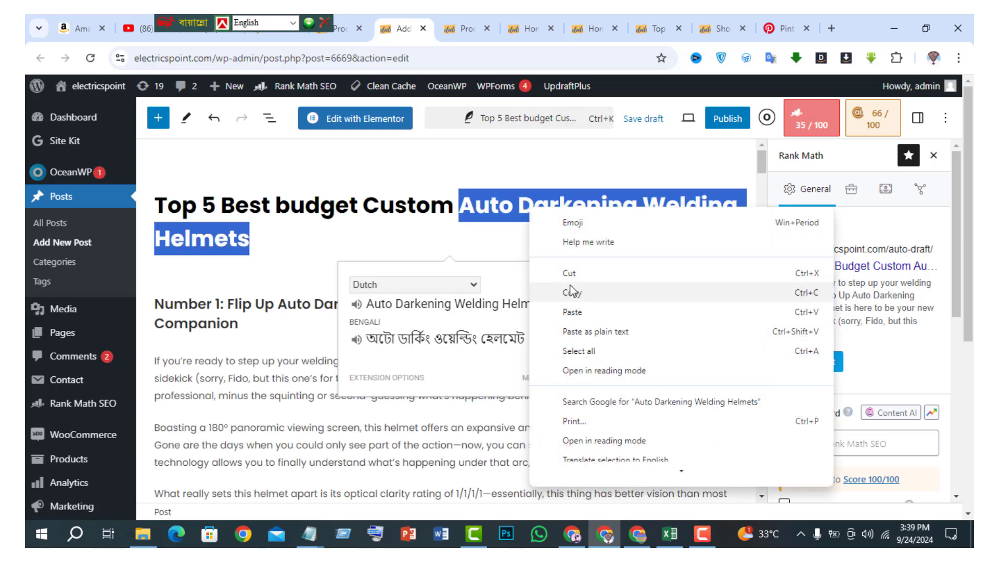
left_click(605, 298)
left_click(832, 447)
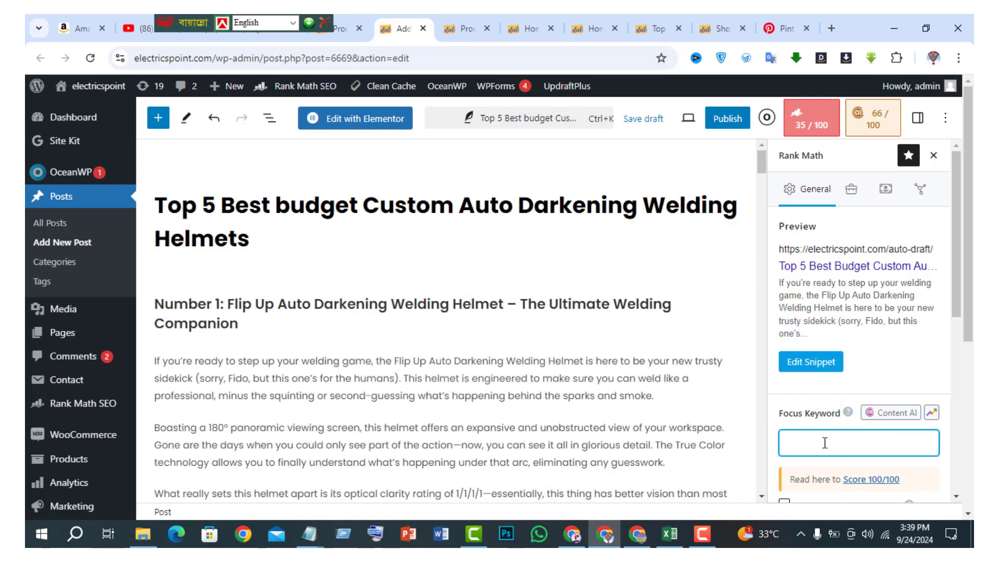
key("ctrl+v")
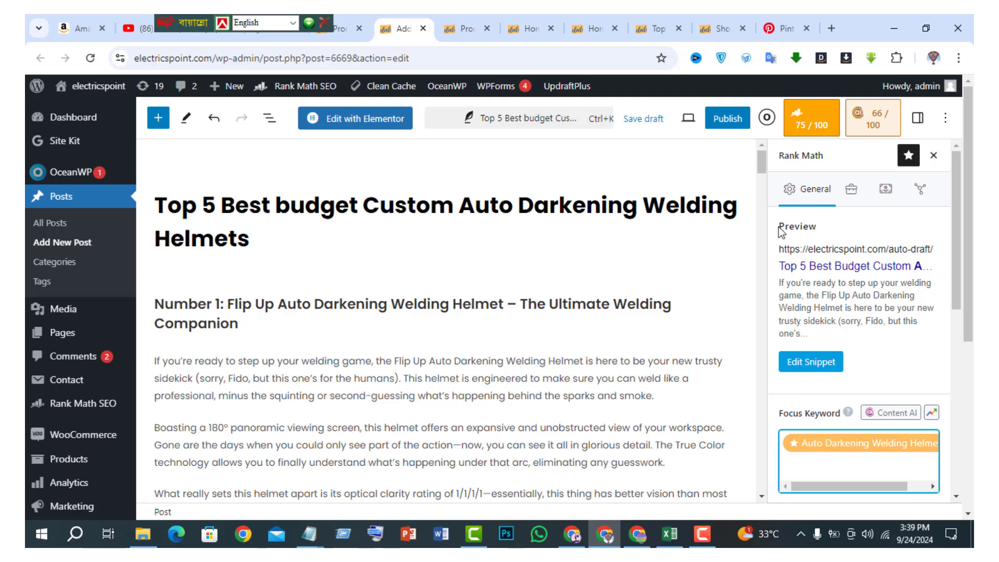
Step: Insert "Auto Darkening Welding Helmets," at the start of both the Number 1 heading and the first paragraph below it
left_click(156, 306)
key("ctrl+v")
type(",")
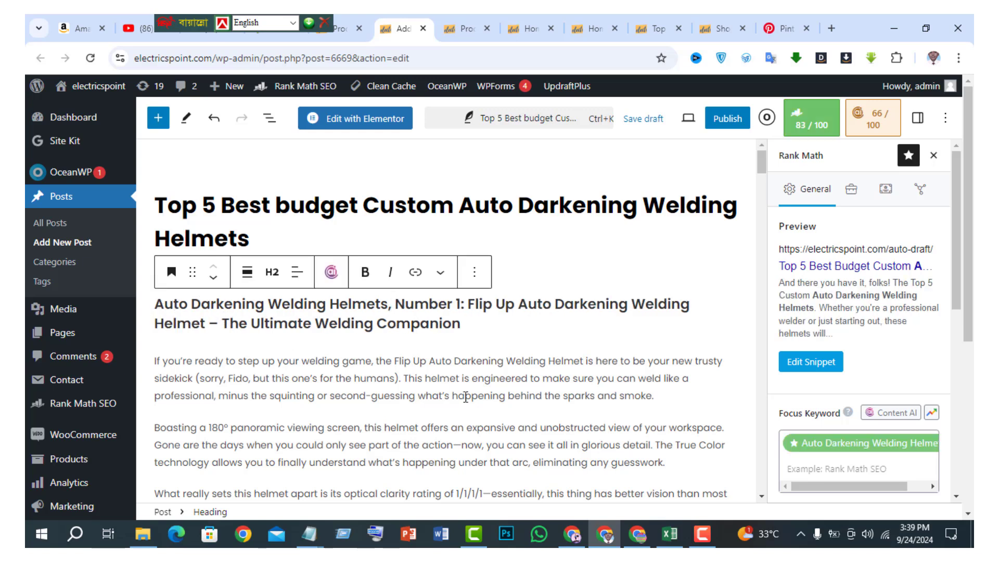
left_click(156, 363)
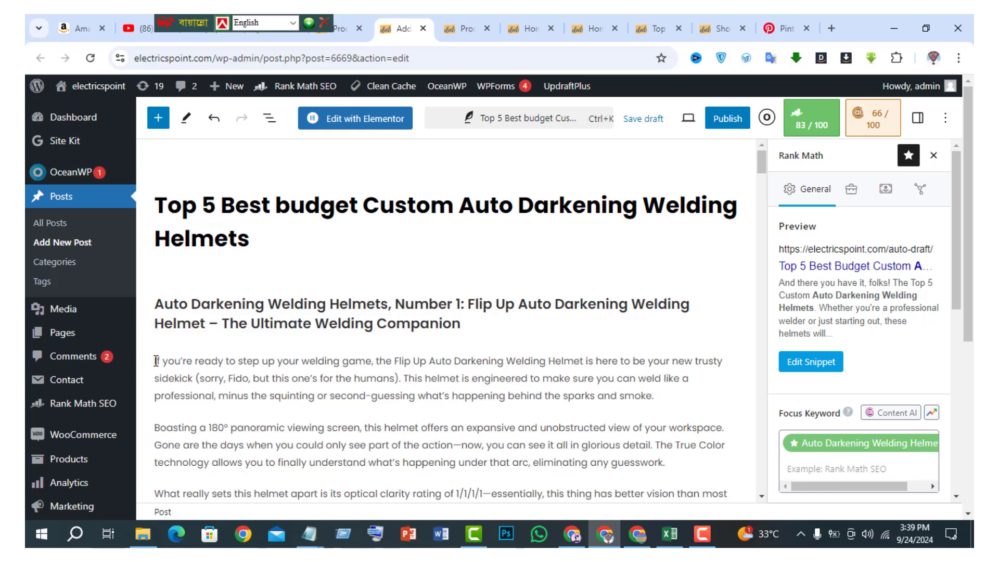
left_click(169, 360)
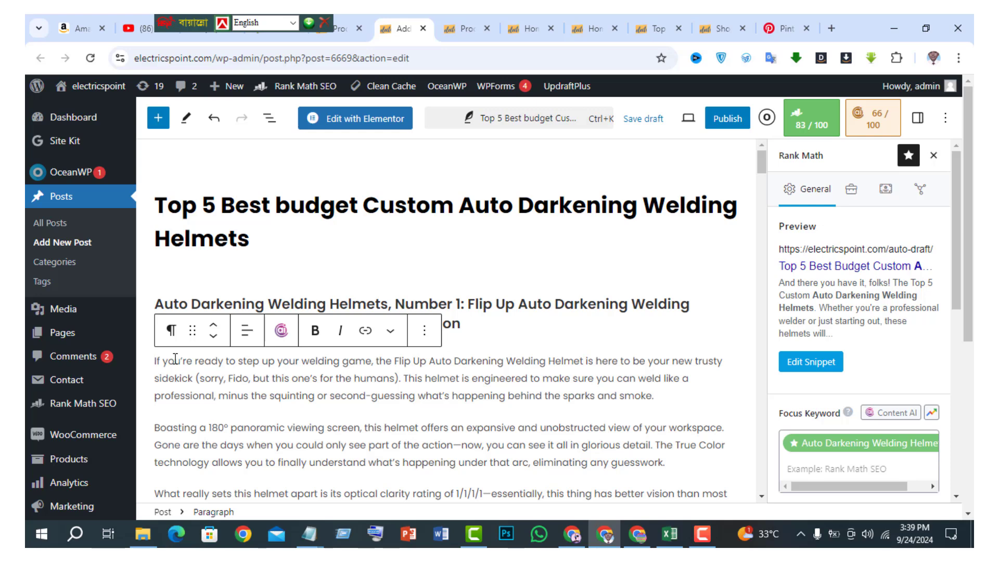
key("ctrl+v")
type(",")
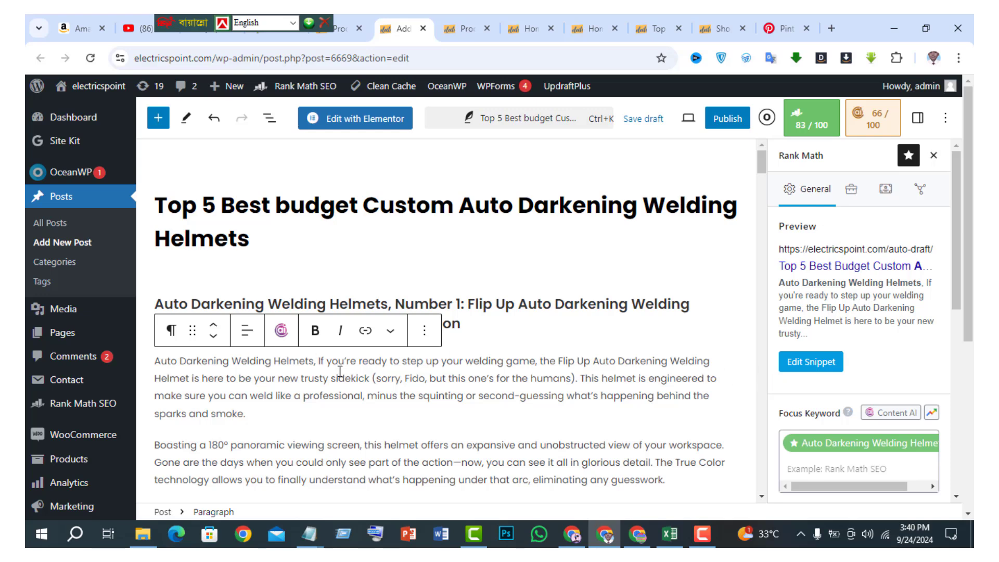
Step: Set the post's permalink to auto-darkening-welding-helmets in the Rank Math snippet editor
left_click(805, 366)
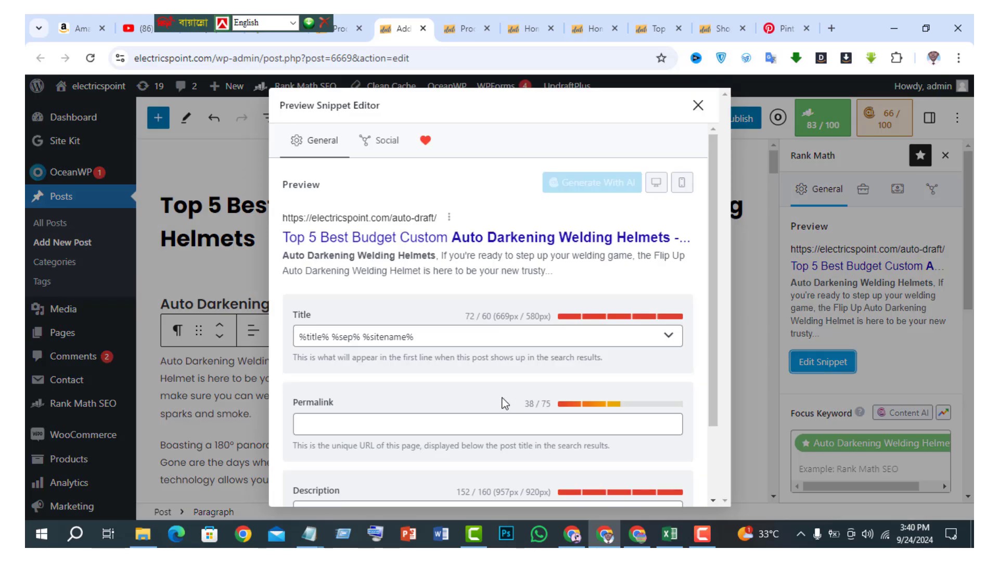
left_click(413, 421)
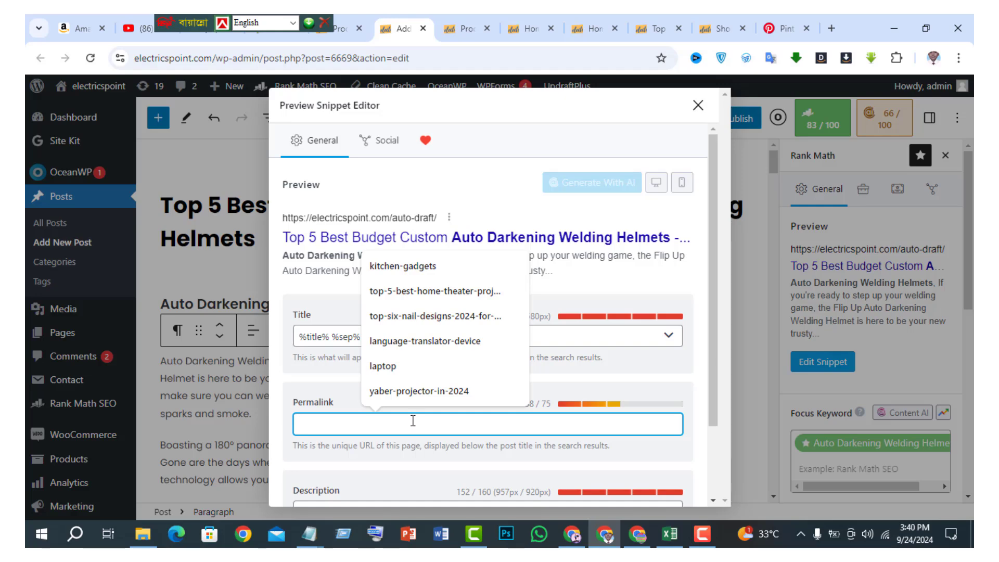
key("ctrl+v")
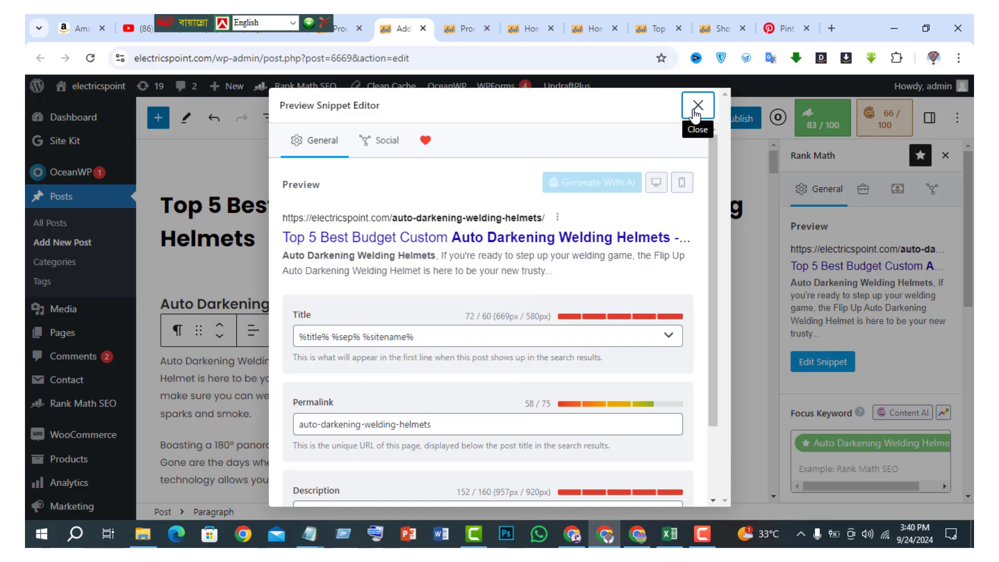